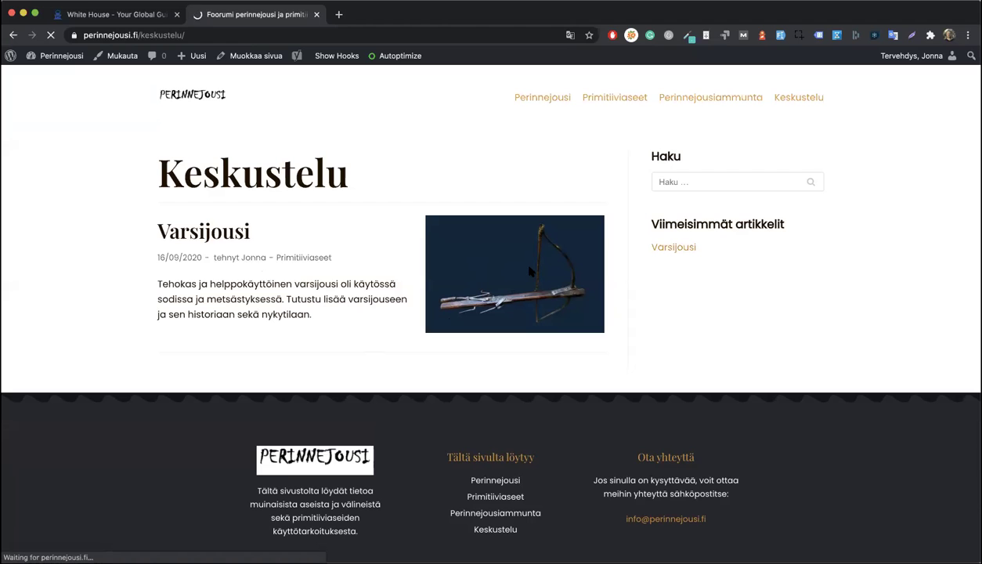
Review the Varsijousi article and the Perinnejousi home page, including its narrow mobile-width layout and footer
{"action": "scroll", "coordinate": [530, 271], "scroll_direction": "down", "scroll_amount": 10}
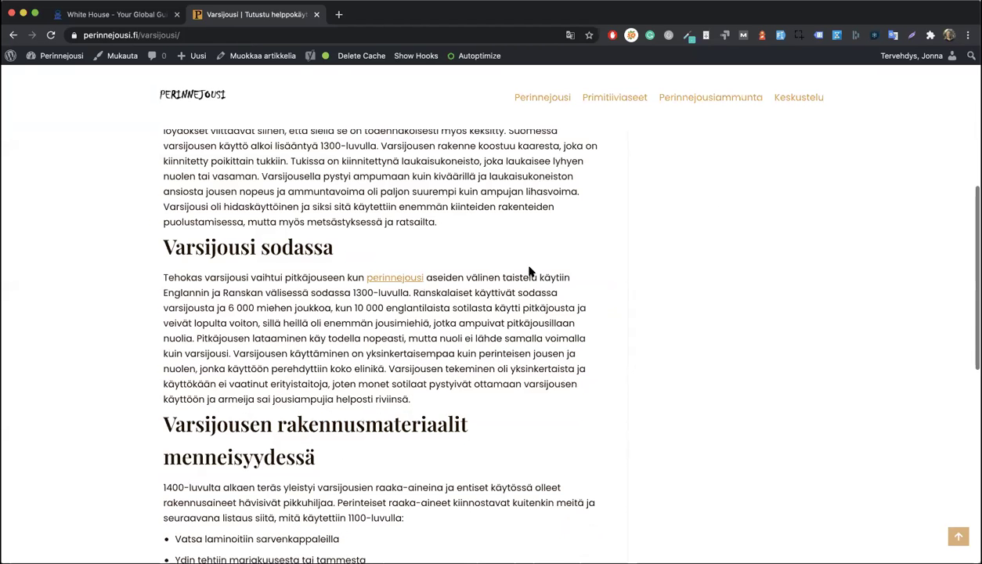
{"action": "scroll", "coordinate": [505, 348], "scroll_direction": "down", "scroll_amount": 8}
{"action": "scroll", "coordinate": [519, 99], "scroll_direction": "up", "scroll_amount": 15}
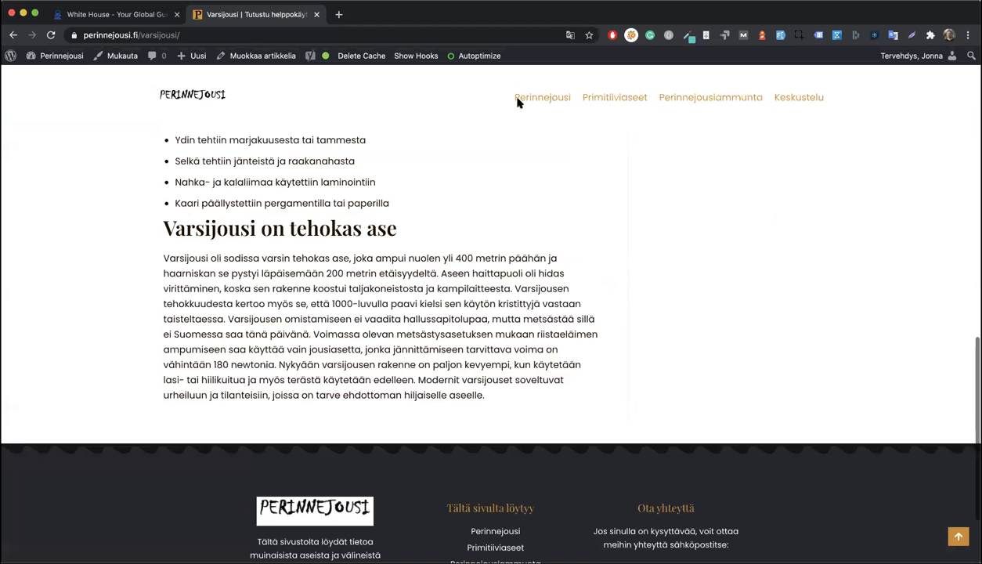
{"action": "key", "text": "super+r"}
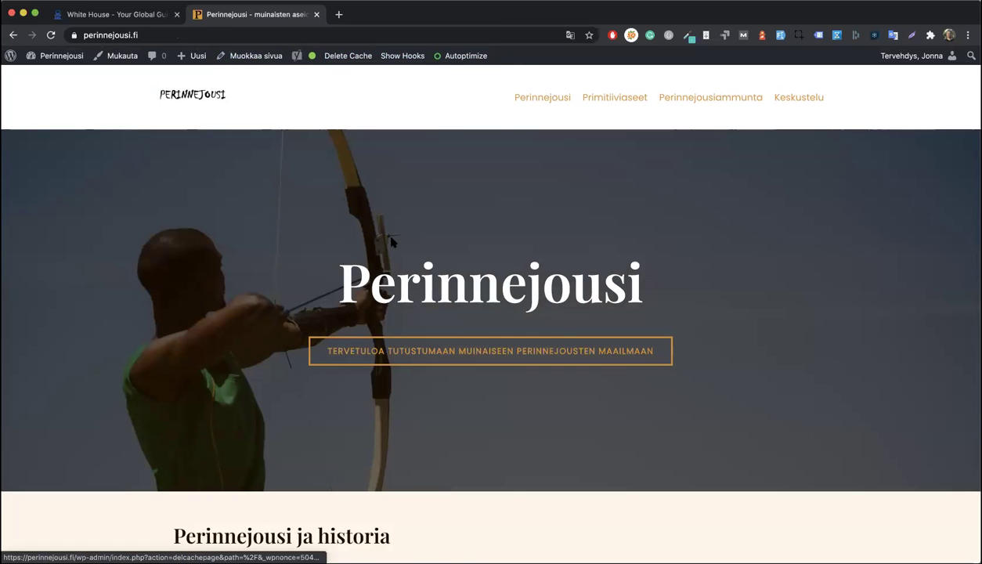
{"action": "scroll", "coordinate": [391, 242], "scroll_direction": "down", "scroll_amount": 20}
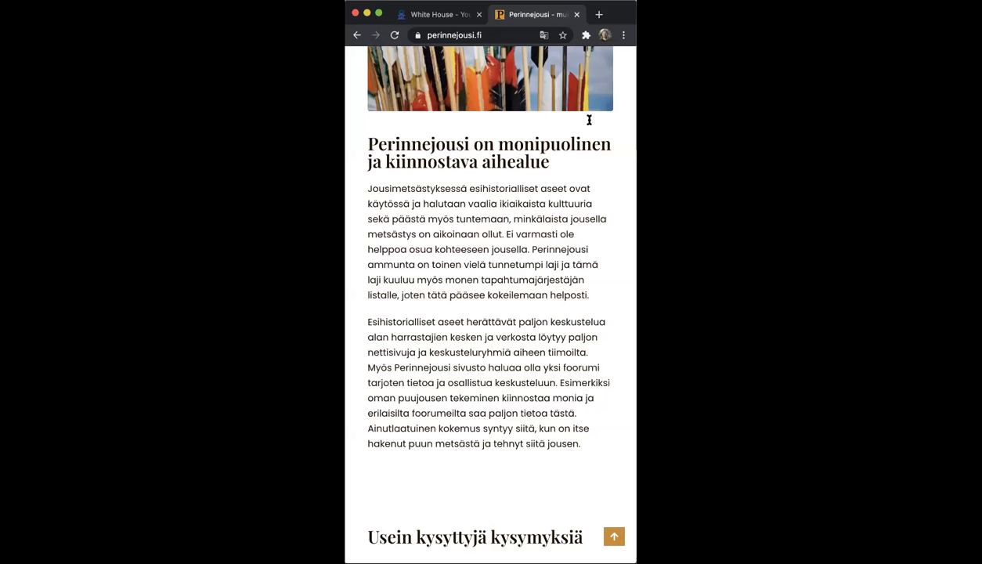
{"action": "scroll", "coordinate": [469, 391], "scroll_direction": "down", "scroll_amount": 15}
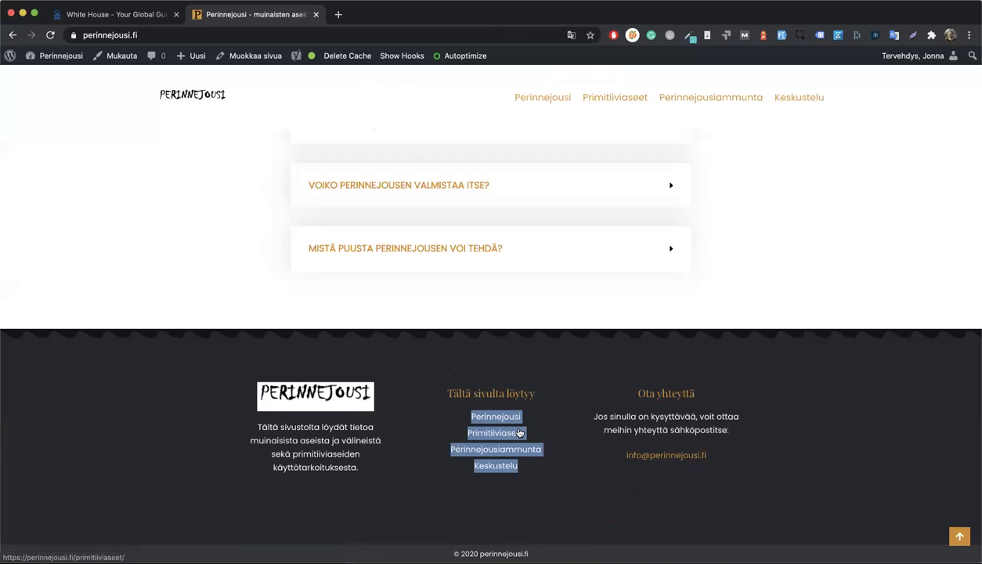
{"action": "scroll", "coordinate": [383, 225], "scroll_direction": "up", "scroll_amount": 10}
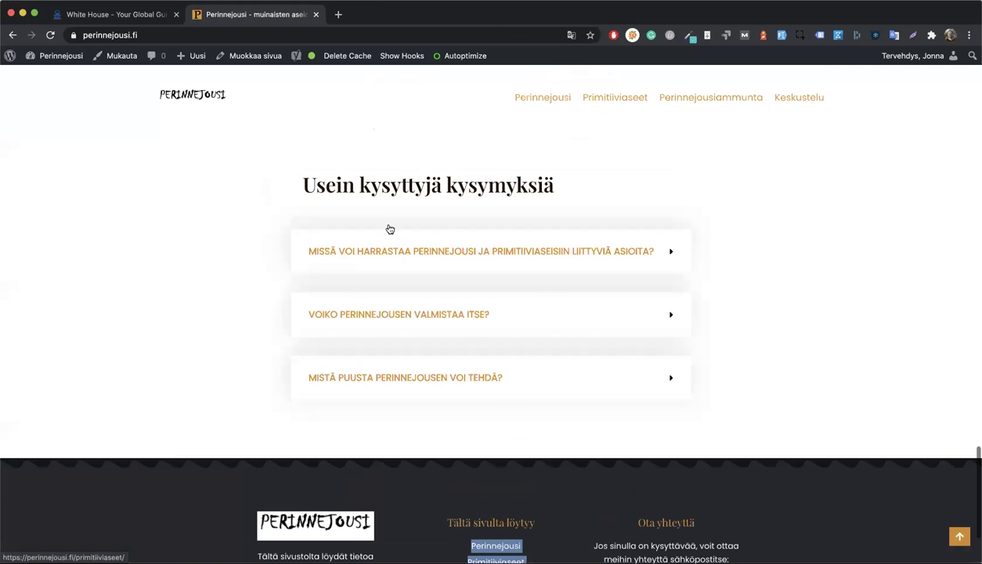
{"action": "scroll", "coordinate": [115, 63], "scroll_direction": "up", "scroll_amount": 10}
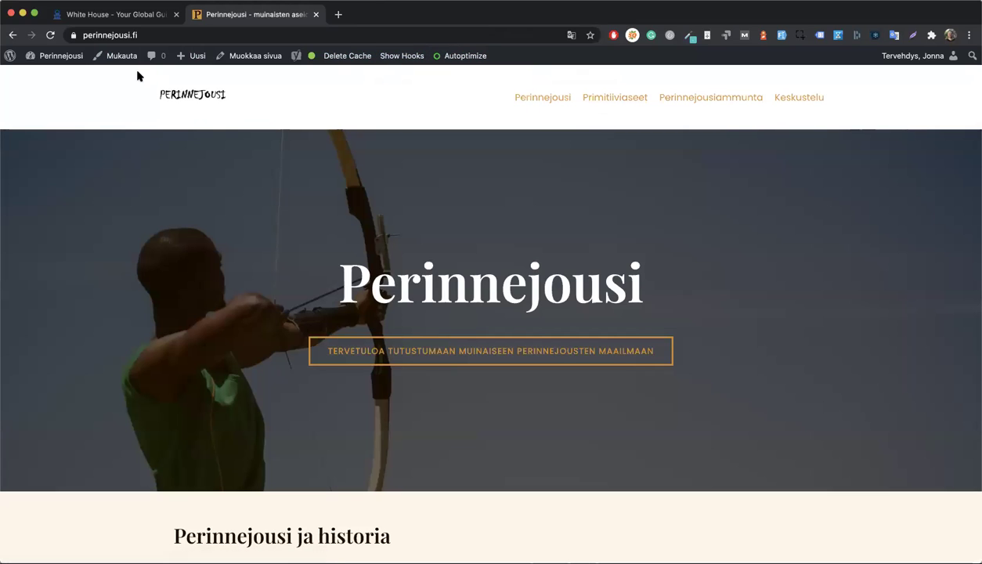
{"action": "scroll", "coordinate": [255, 379], "scroll_direction": "down", "scroll_amount": 3}
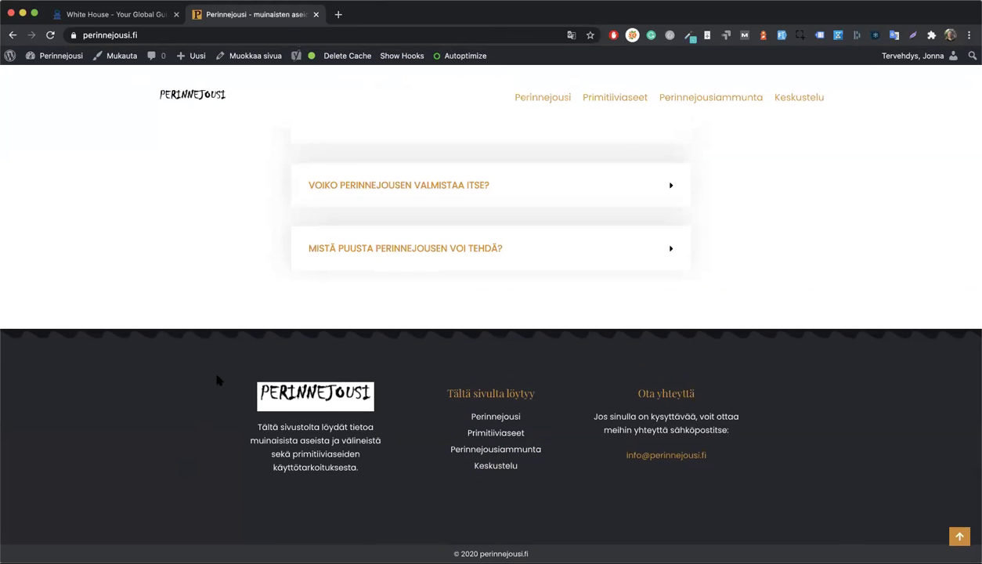
{"action": "triple_click", "coordinate": [749, 487]}
{"action": "left_click", "coordinate": [739, 481]}
Open the site's admin dashboard, decline the Orbit Fox data tracking request and dismiss the WordPress welcome panel
{"action": "left_click", "coordinate": [122, 56]}
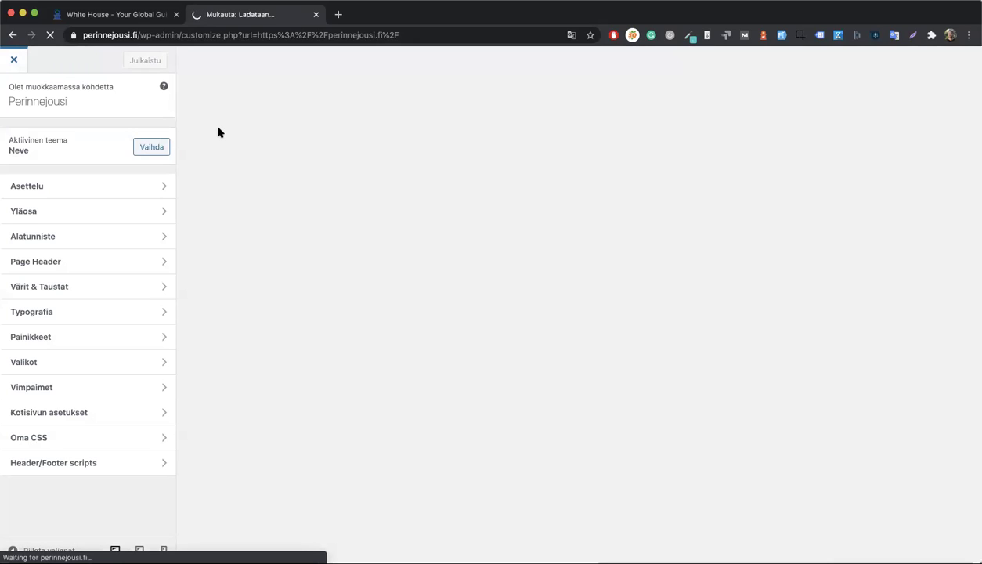
{"action": "key", "text": "super+bracketleft"}
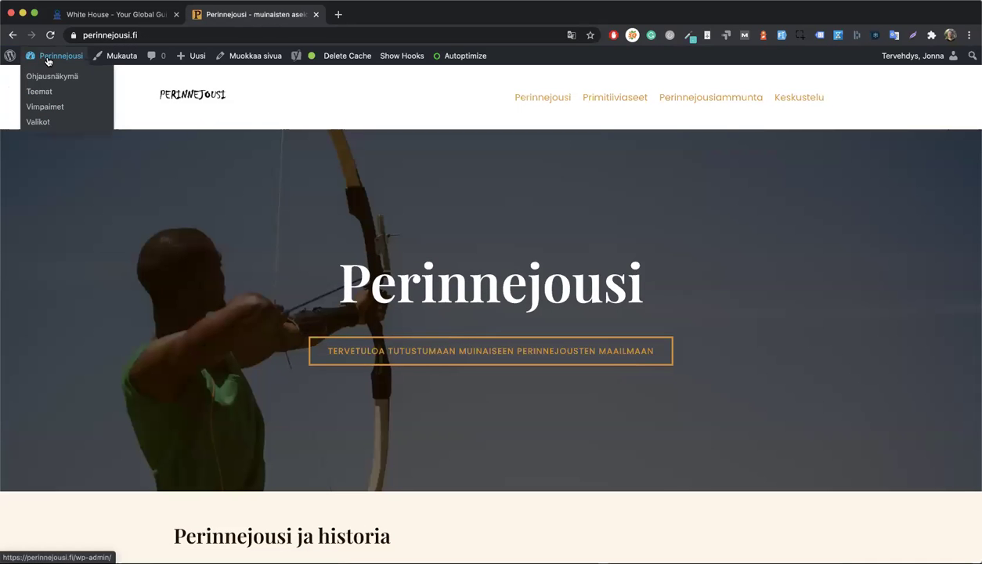
{"action": "left_click", "coordinate": [41, 75]}
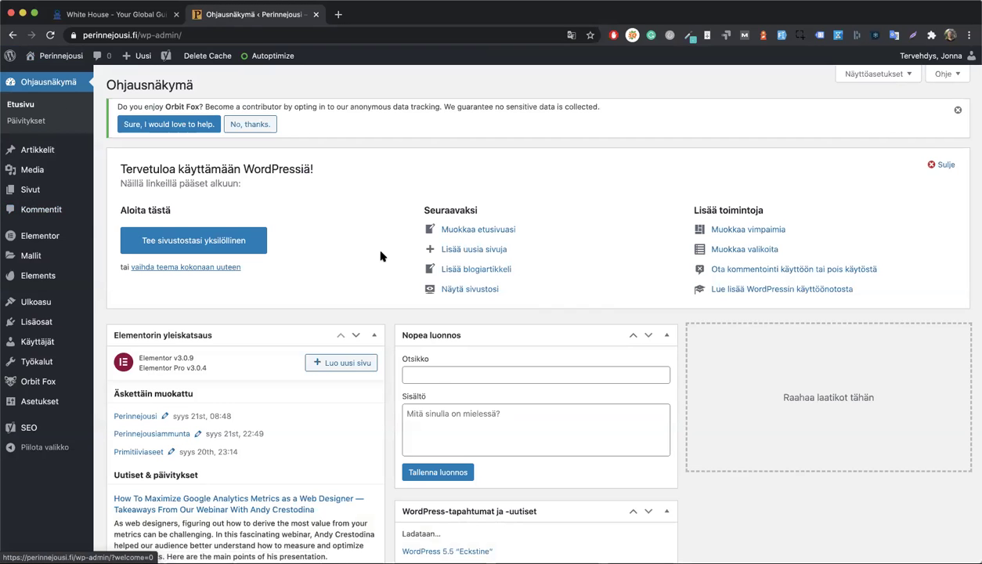
{"action": "left_click", "coordinate": [255, 124]}
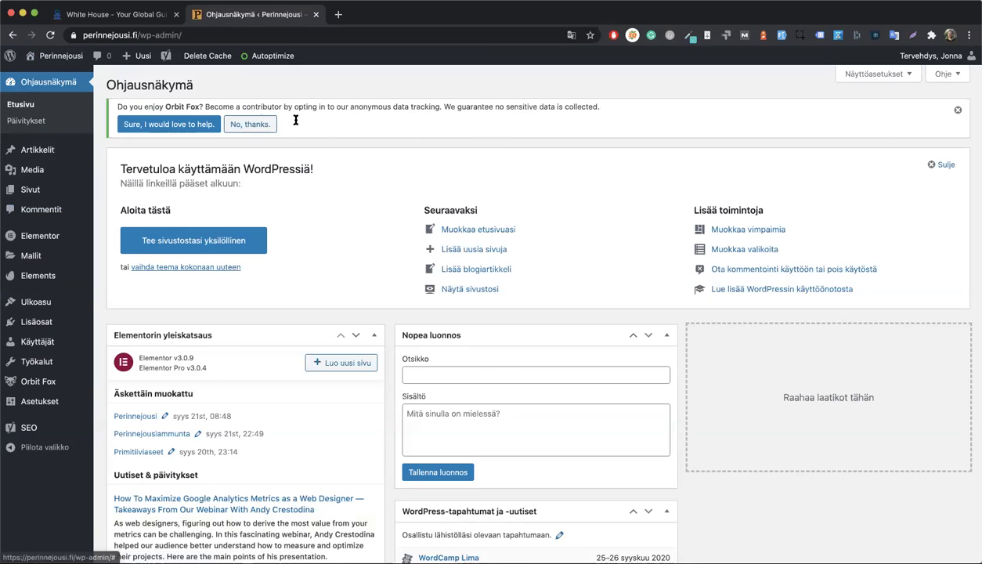
{"action": "left_click", "coordinate": [943, 123]}
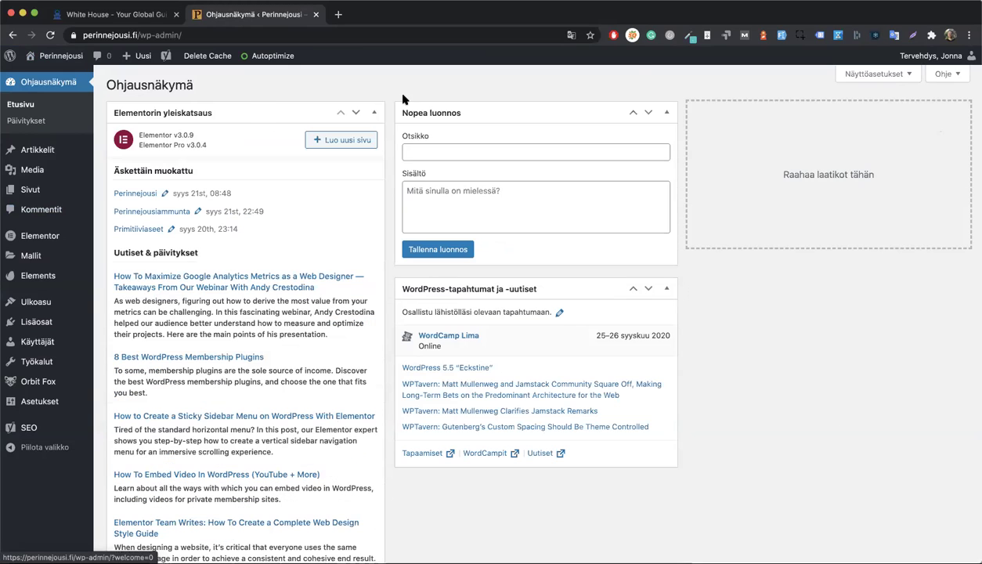
Hide all boxes on the dashboard, including the Elementor, Yoast SEO, activity, quick draft and WordPress news boxes
{"action": "left_click", "coordinate": [839, 73]}
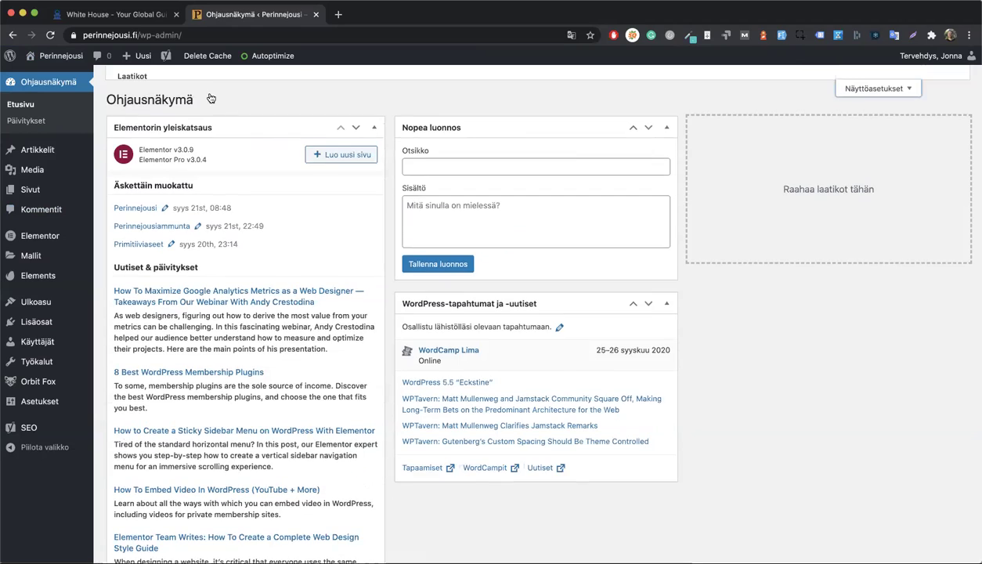
{"action": "left_click", "coordinate": [231, 98]}
{"action": "left_click", "coordinate": [352, 98]}
{"action": "left_click", "coordinate": [467, 98]}
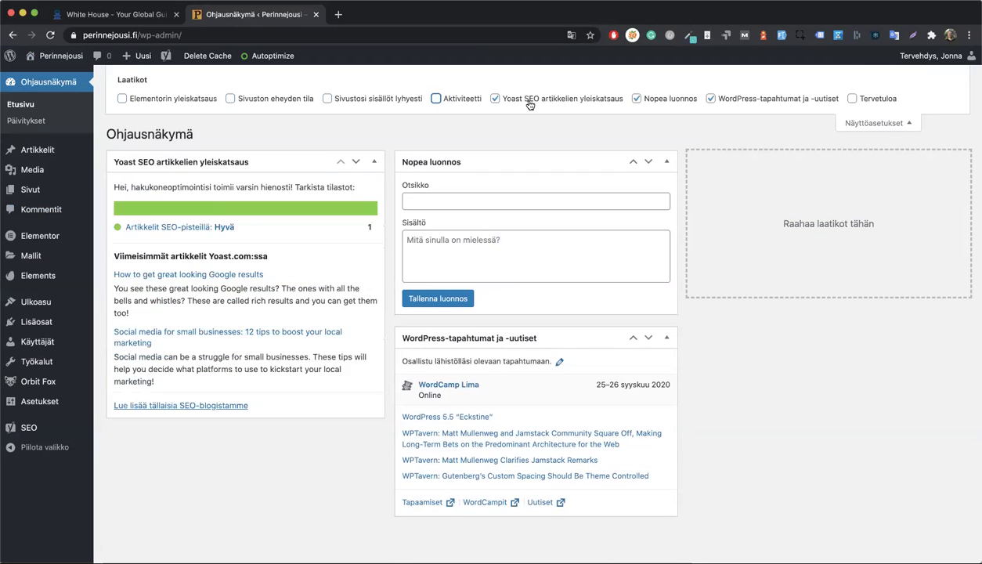
{"action": "left_click", "coordinate": [529, 99]}
{"action": "left_click", "coordinate": [693, 99]}
{"action": "left_click", "coordinate": [809, 100]}
{"action": "left_click", "coordinate": [876, 123]}
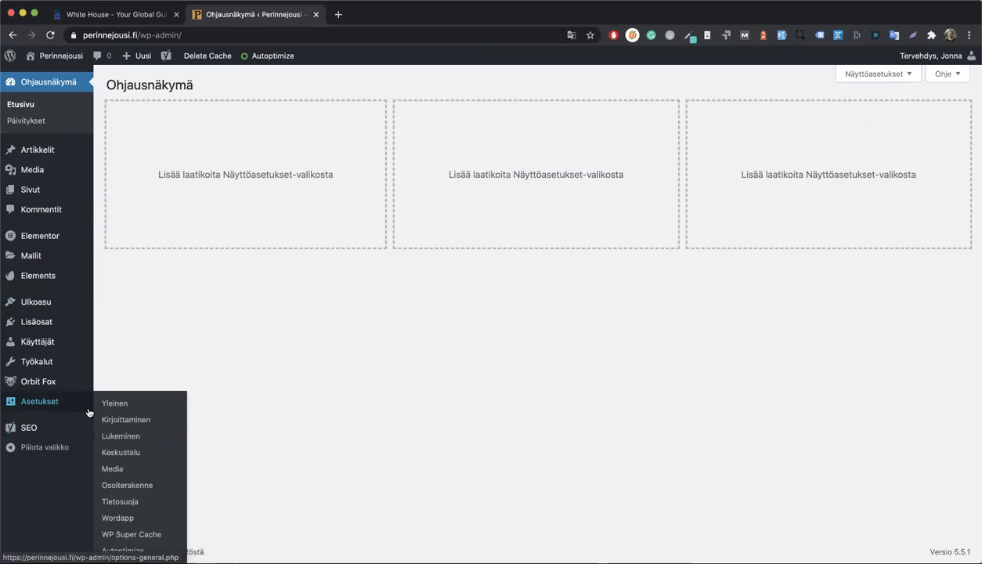
Set the site language to English (United States) in the general settings and save the changes
{"action": "left_click", "coordinate": [111, 359]}
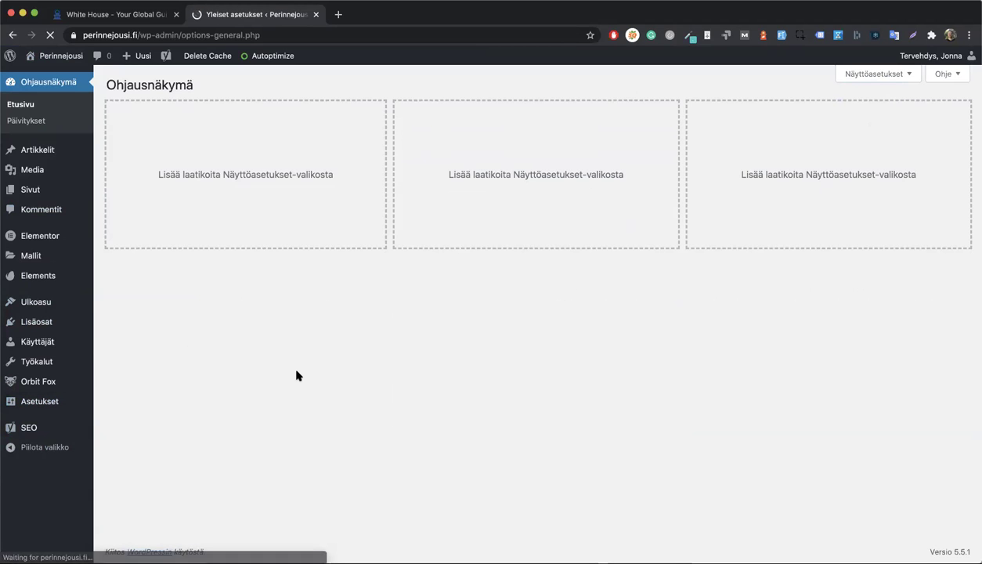
{"action": "scroll", "coordinate": [357, 373], "scroll_direction": "down", "scroll_amount": 3}
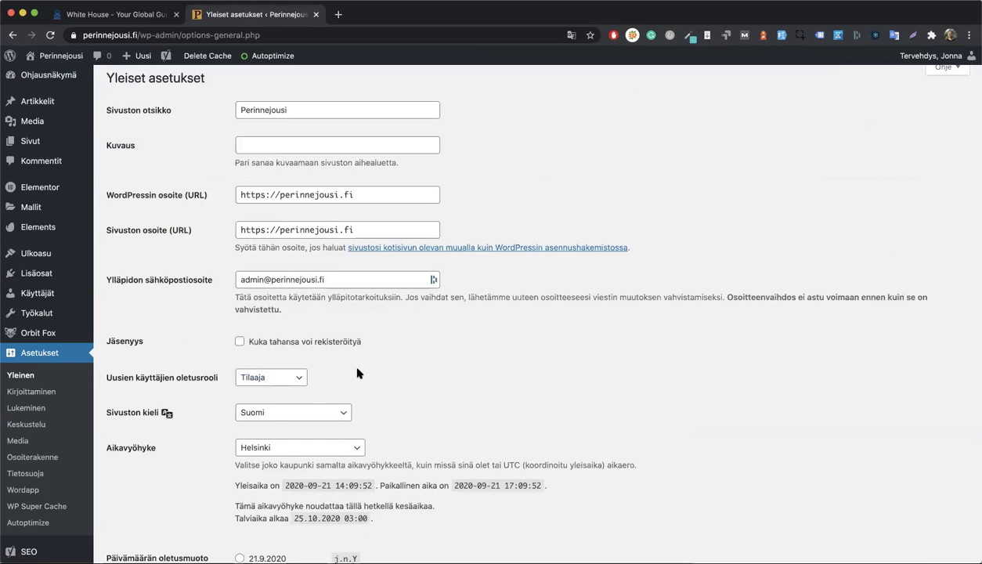
{"action": "left_click", "coordinate": [266, 305]}
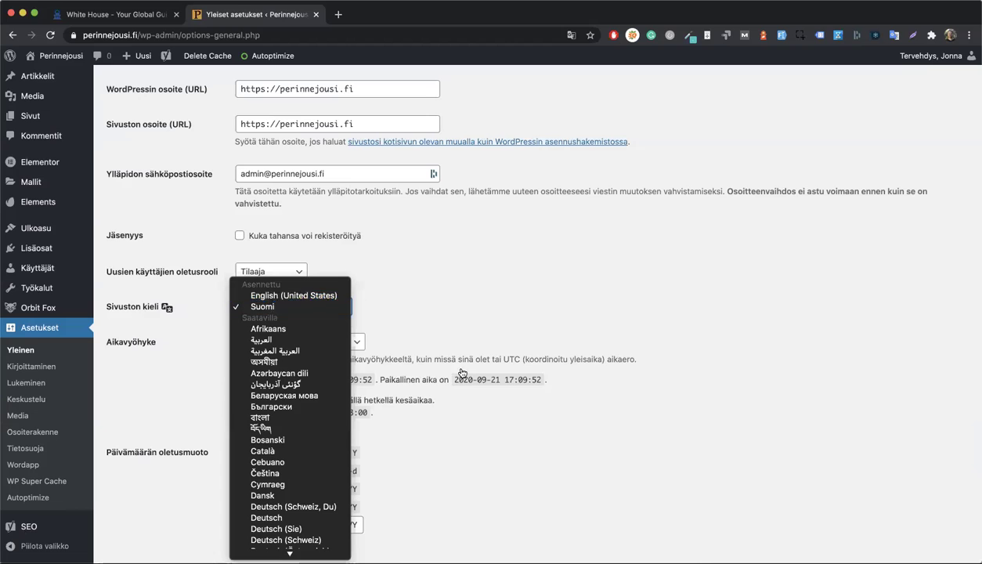
{"action": "left_click", "coordinate": [265, 297]}
{"action": "scroll", "coordinate": [171, 486], "scroll_direction": "down", "scroll_amount": 7}
{"action": "left_click", "coordinate": [155, 494]}
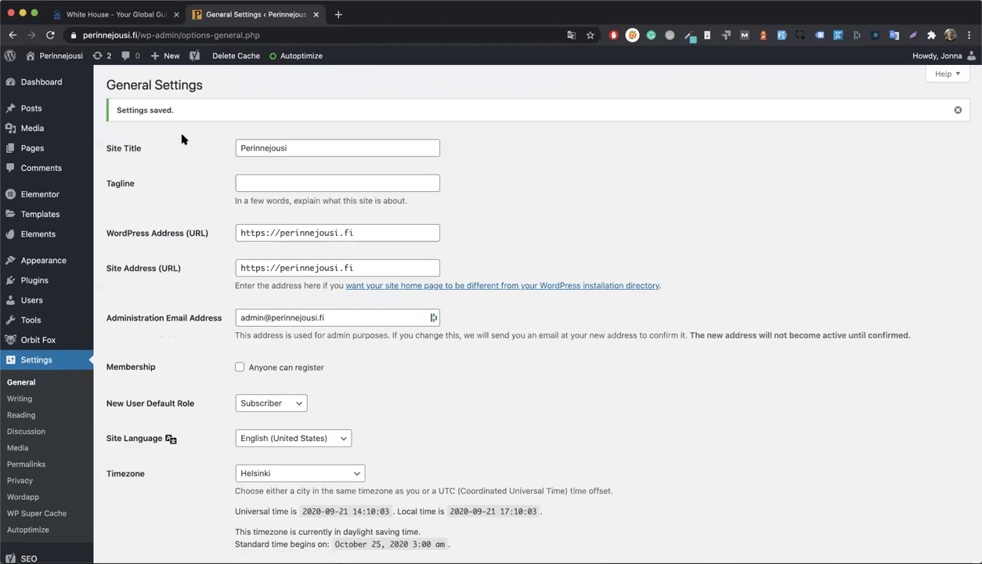
Go to the perinnejousi.fi home page and examine the three-column footer content
{"action": "left_click_drag", "start_coordinate": [137, 35], "coordinate": [376, 47]}
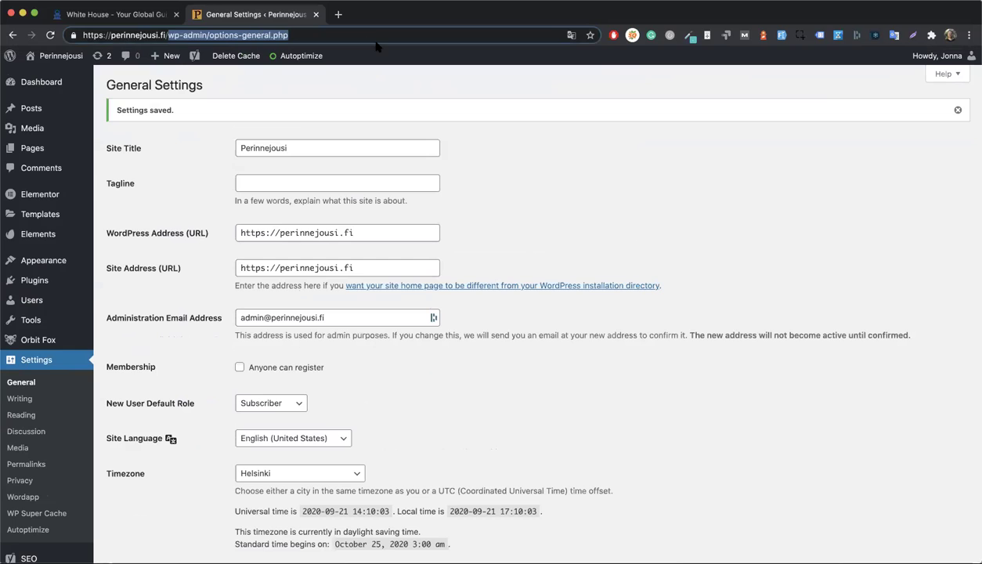
{"action": "key", "text": "BackSpace"}
{"action": "key", "text": "Return"}
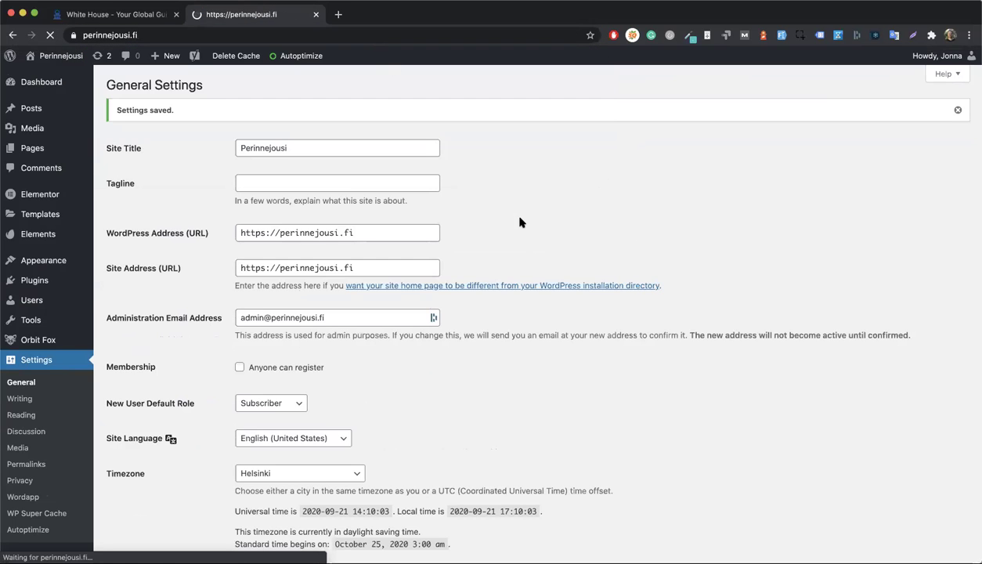
{"action": "scroll", "coordinate": [520, 219], "scroll_direction": "down", "scroll_amount": 1}
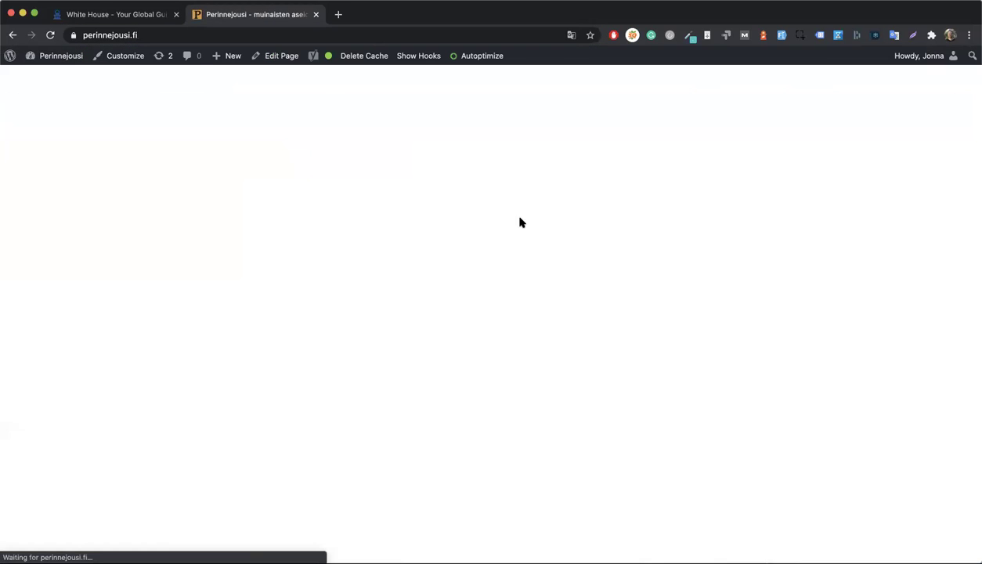
{"action": "scroll", "coordinate": [173, 344], "scroll_direction": "down", "scroll_amount": 15}
{"action": "left_click_drag", "start_coordinate": [346, 309], "coordinate": [697, 459]}
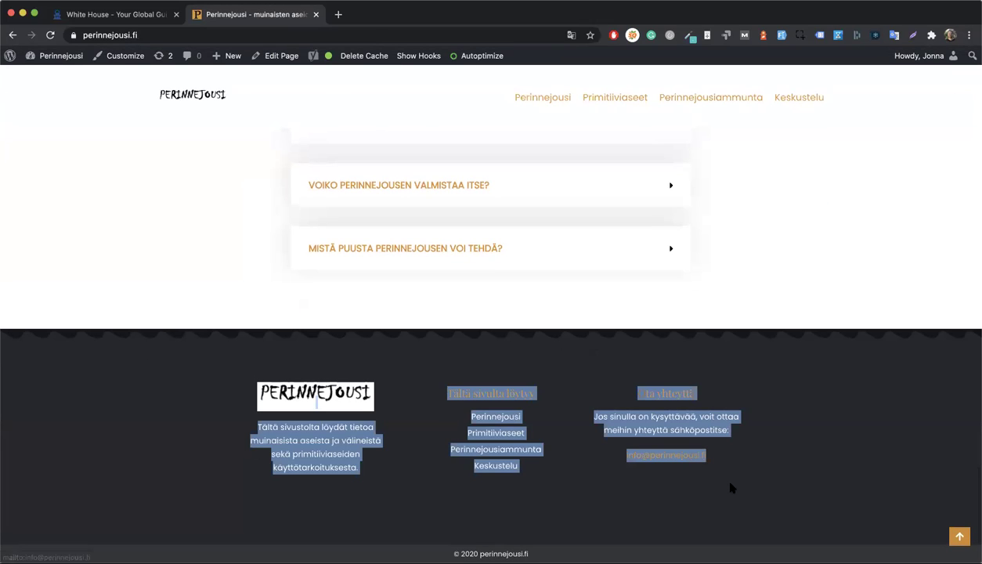
{"action": "left_click", "coordinate": [714, 470]}
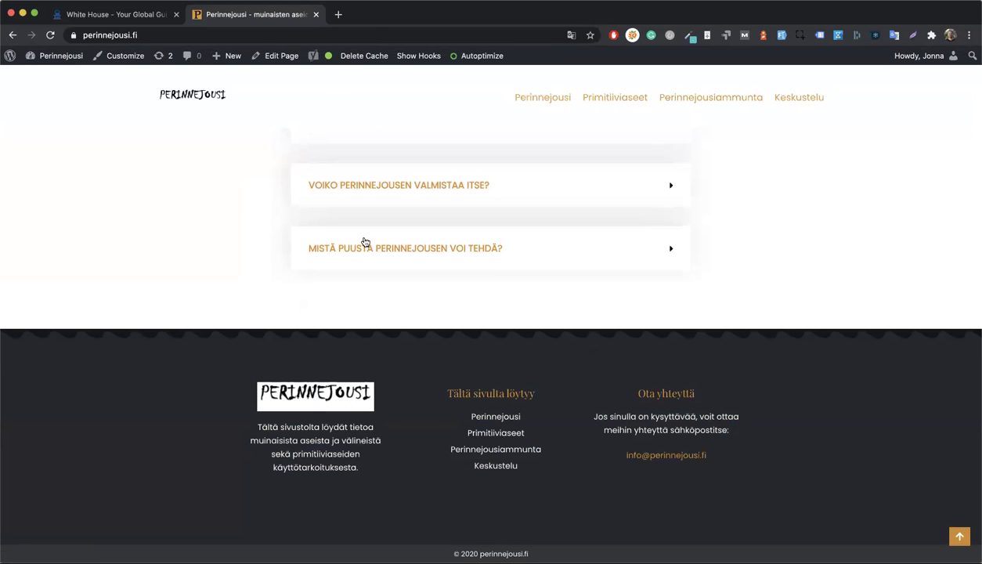
Check the theme's Footer section in the site customizer and return to the home page
{"action": "left_click", "coordinate": [115, 57]}
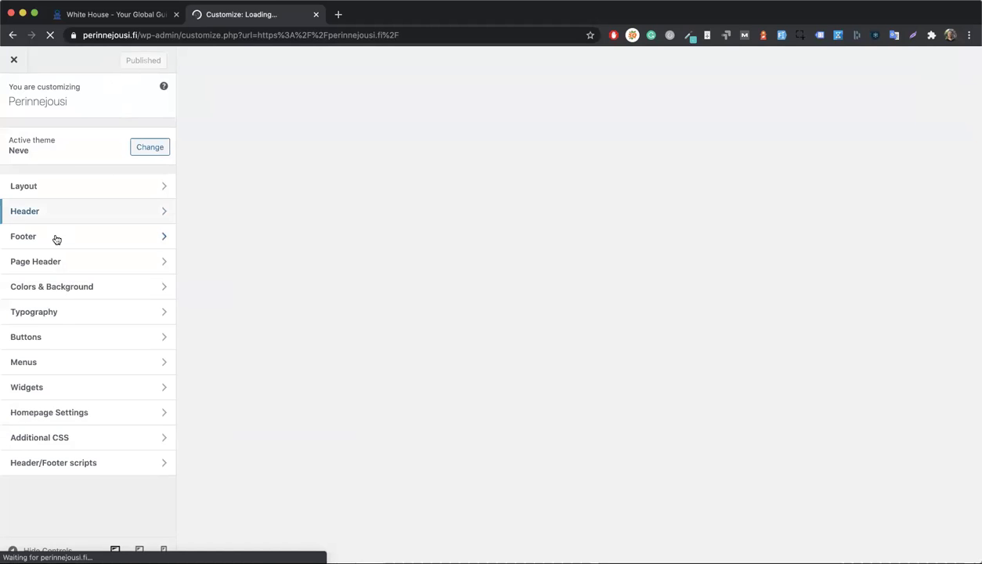
{"action": "left_click", "coordinate": [56, 237]}
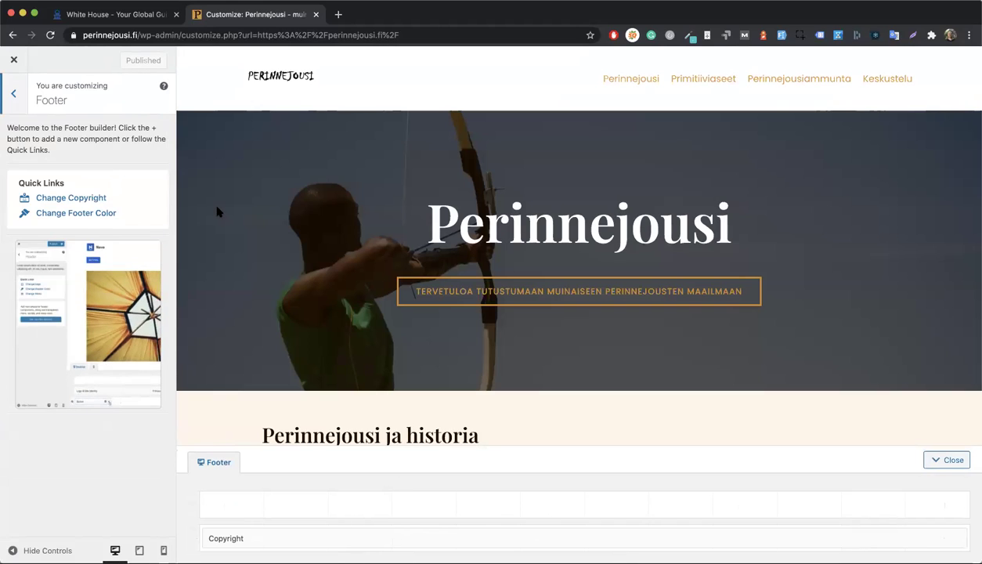
{"action": "left_click", "coordinate": [12, 61]}
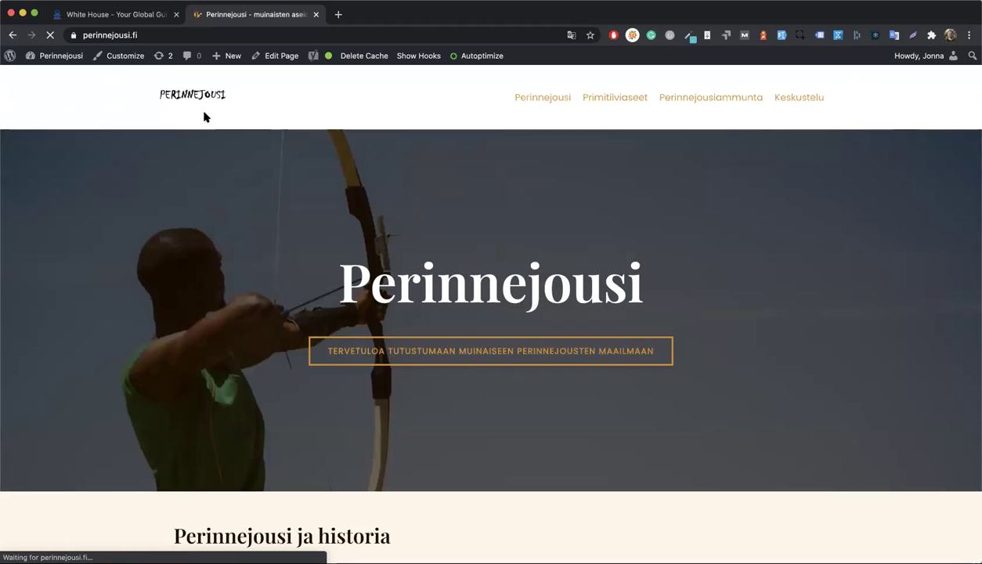
Update the Orbit Fox Companion and Templates Patterns Collection plugins from the WordPress updates page
{"action": "left_click", "coordinate": [41, 75]}
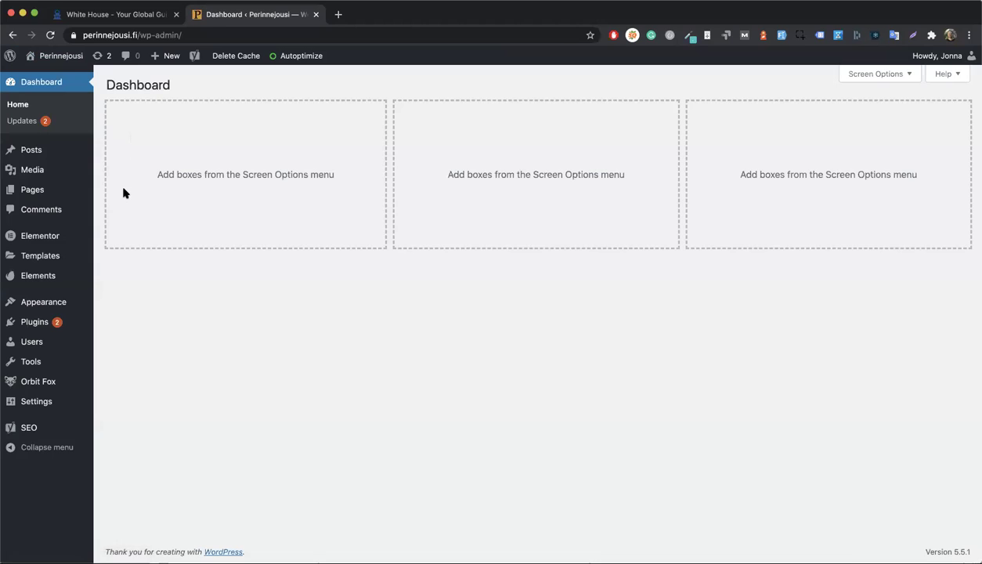
{"action": "left_click", "coordinate": [36, 121]}
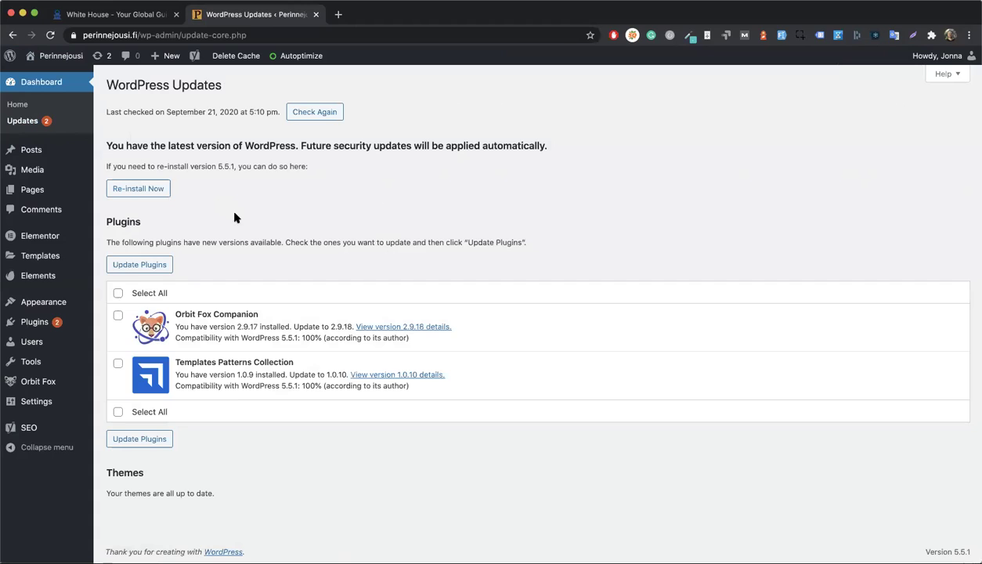
{"action": "left_click", "coordinate": [117, 292]}
{"action": "left_click", "coordinate": [141, 265]}
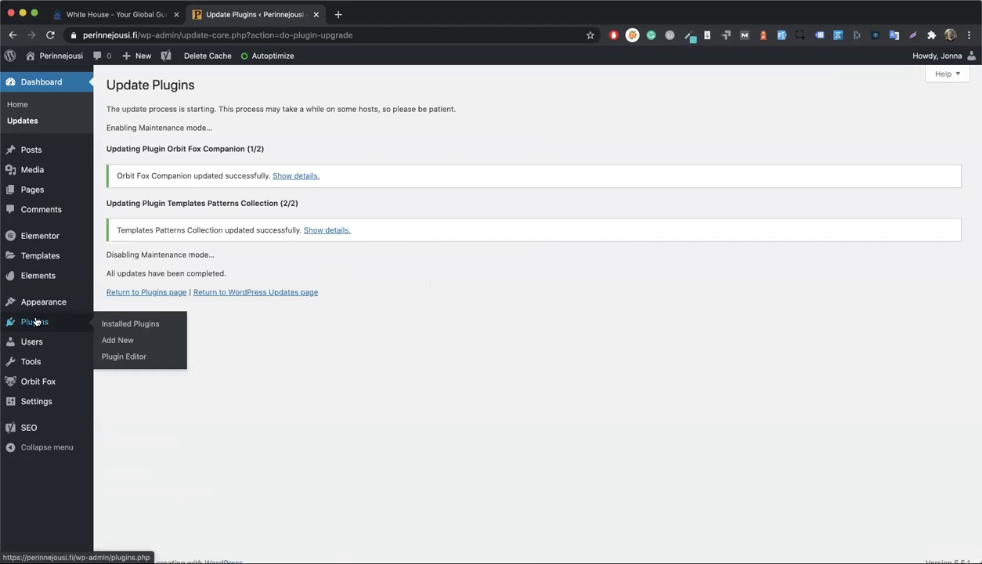
Open the FooterPJ template for editing from the Elementor Theme Builder's footer templates
{"action": "mouse_move", "coordinate": [55, 256]}
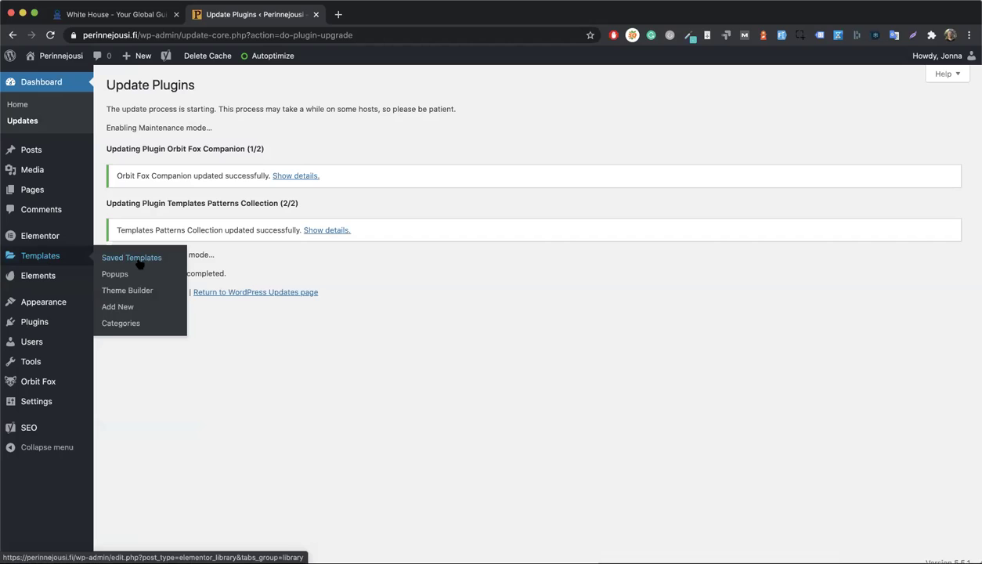
{"action": "left_click", "coordinate": [127, 290]}
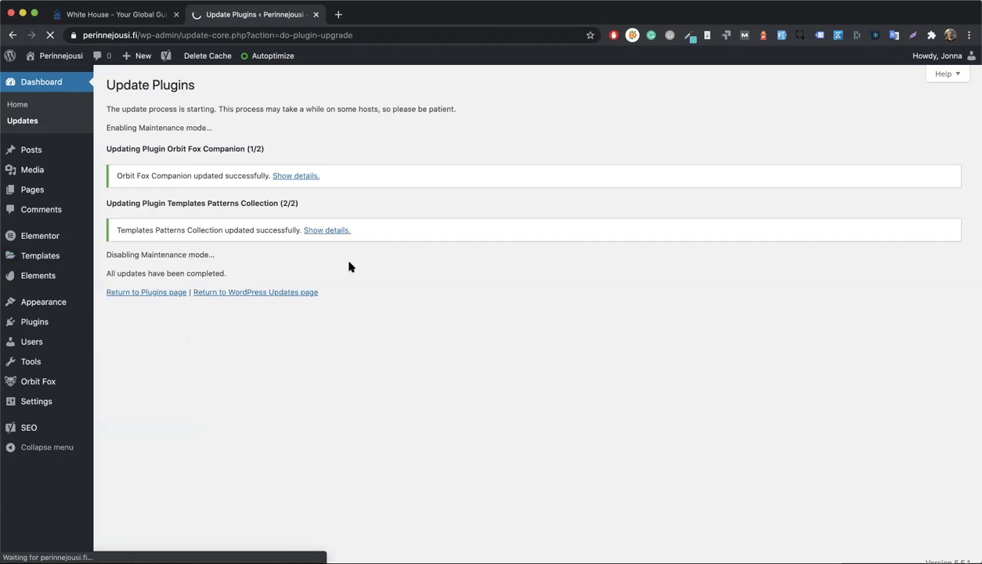
{"action": "left_click", "coordinate": [247, 188]}
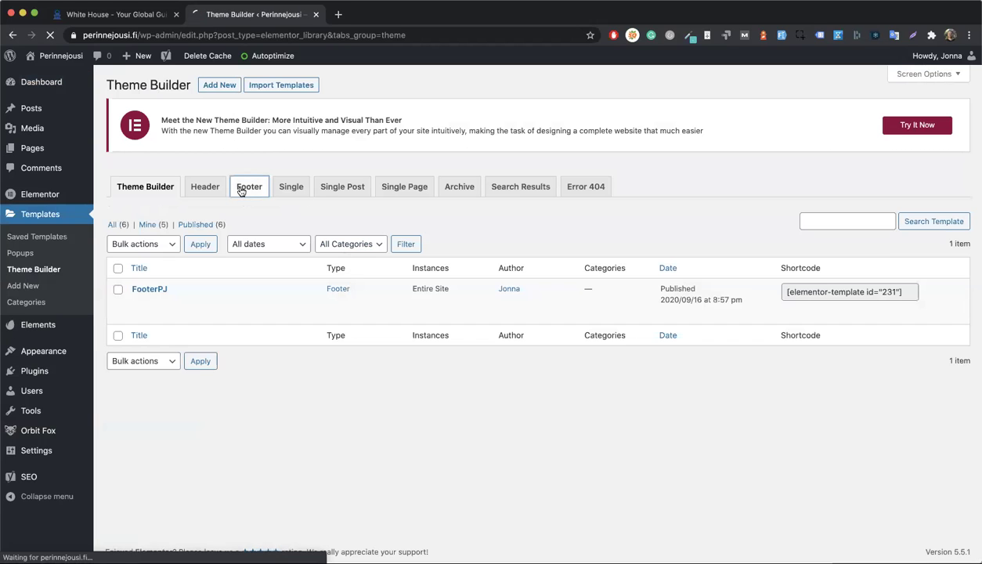
{"action": "mouse_move", "coordinate": [270, 296]}
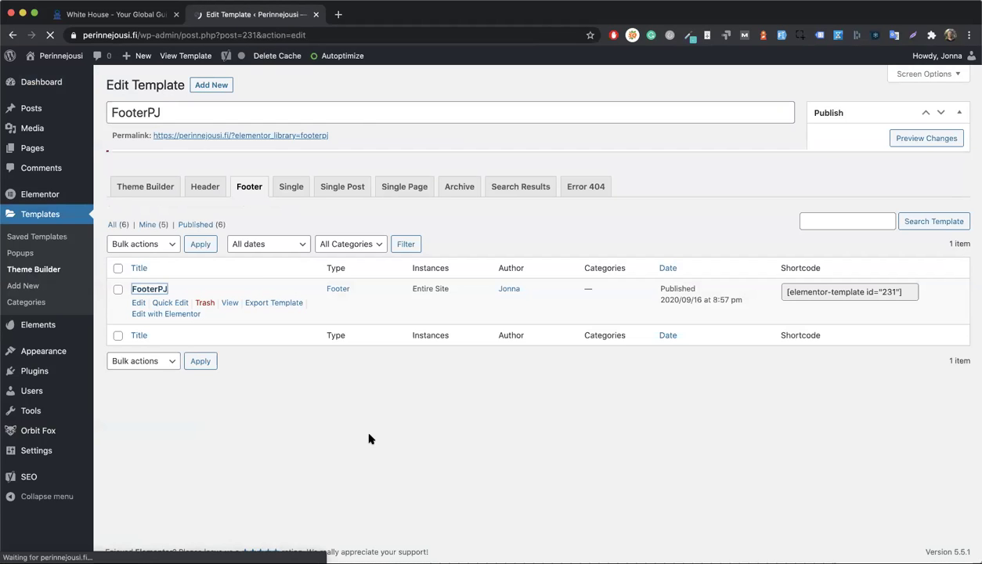
Open the FooterPJ template in Elementor and show the responsive visibility settings of the footer's page link list
{"action": "left_click", "coordinate": [439, 276]}
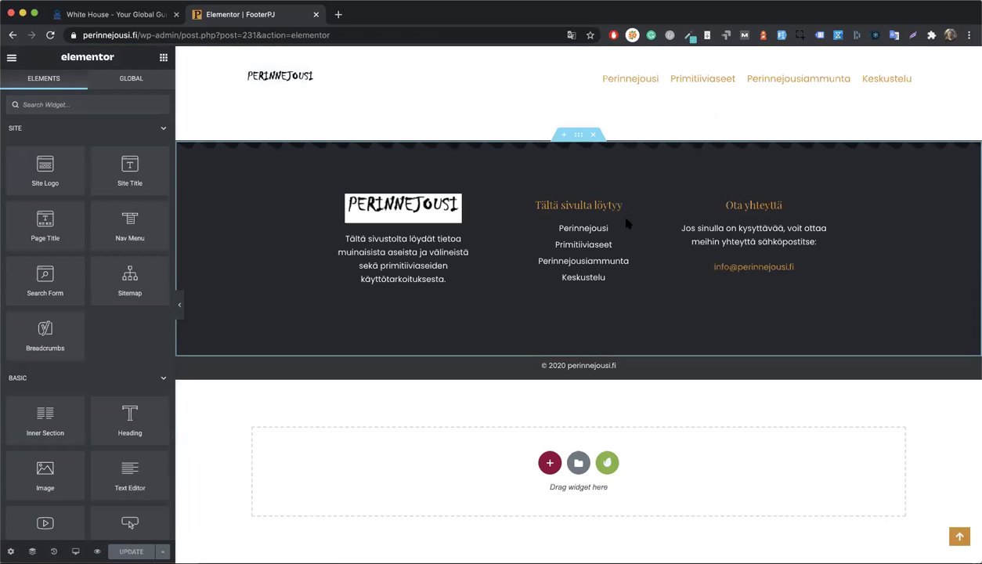
{"action": "left_click", "coordinate": [651, 231]}
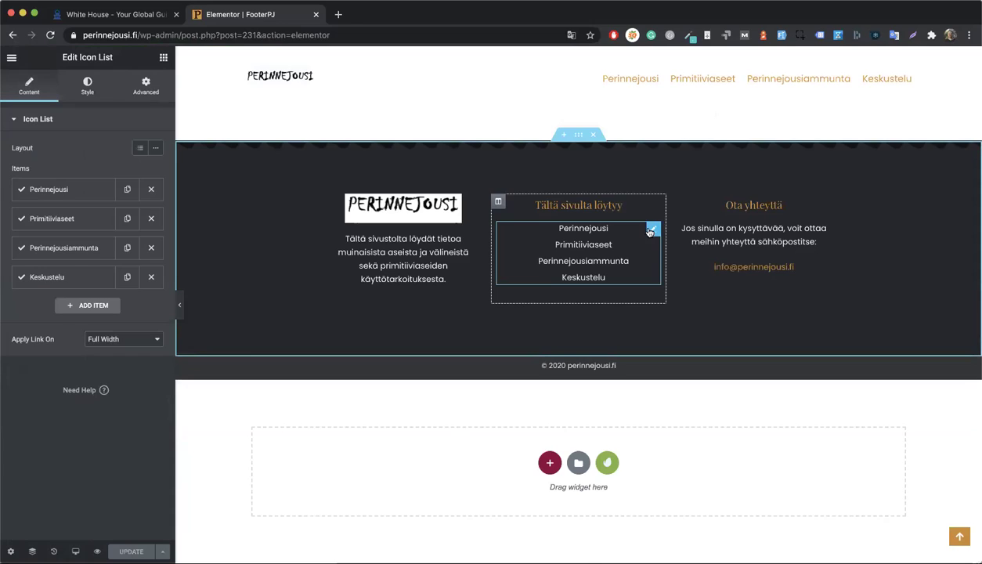
{"action": "left_click", "coordinate": [146, 84]}
{"action": "scroll", "coordinate": [108, 380], "scroll_direction": "down", "scroll_amount": 1}
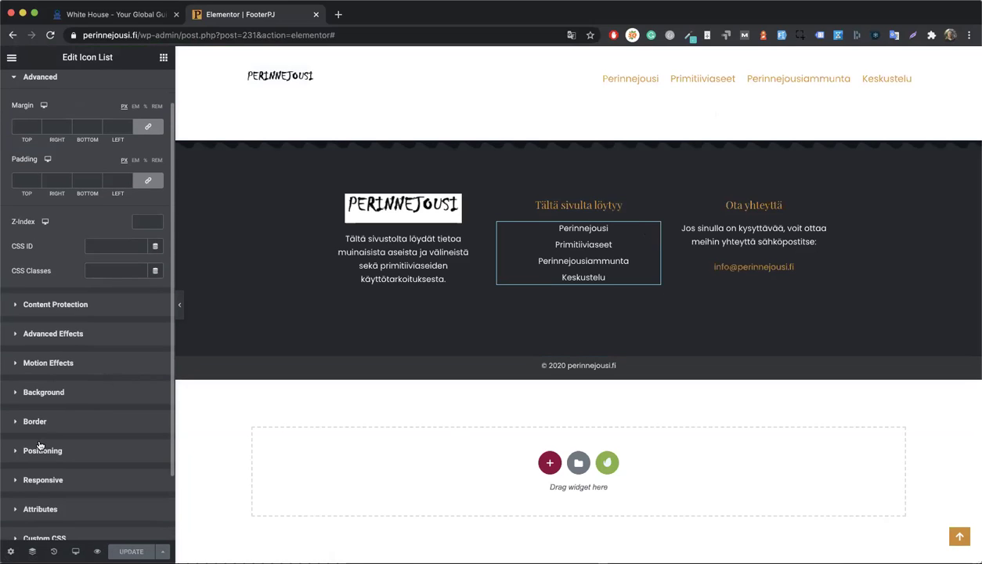
{"action": "scroll", "coordinate": [73, 446], "scroll_direction": "down", "scroll_amount": 2}
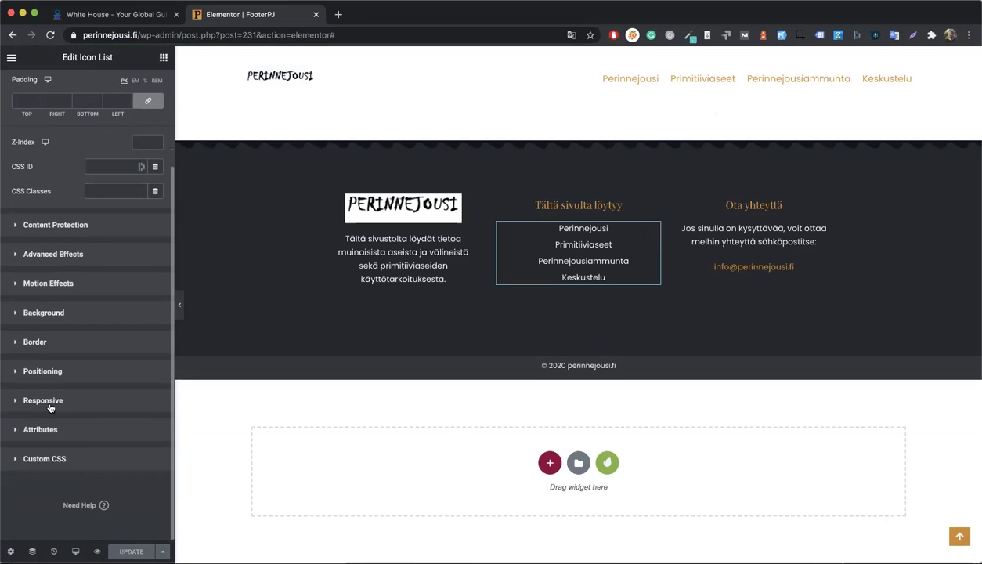
{"action": "left_click", "coordinate": [49, 402]}
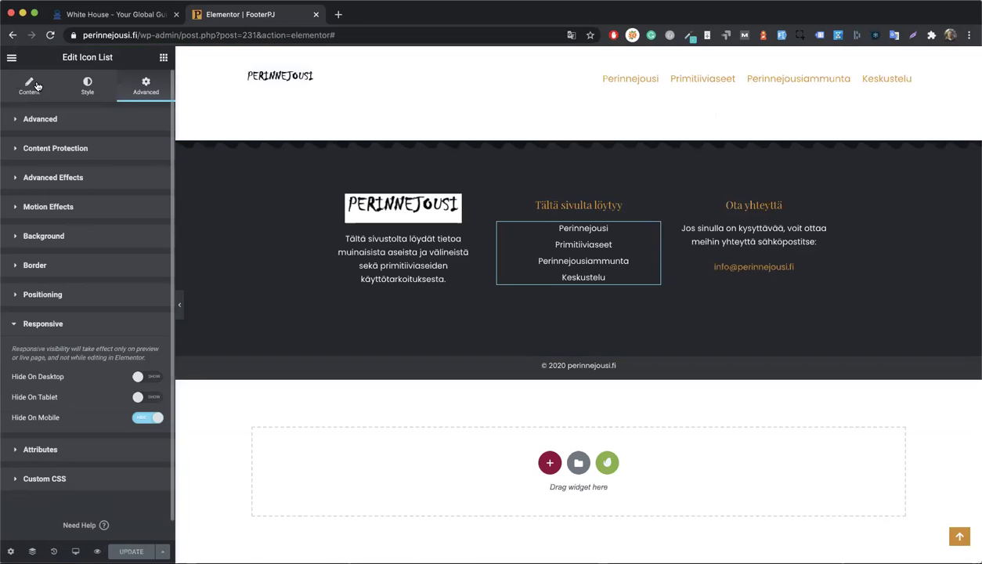
Turn off Hide On Mobile for the footer's page link list and update the template
{"action": "left_click", "coordinate": [139, 83]}
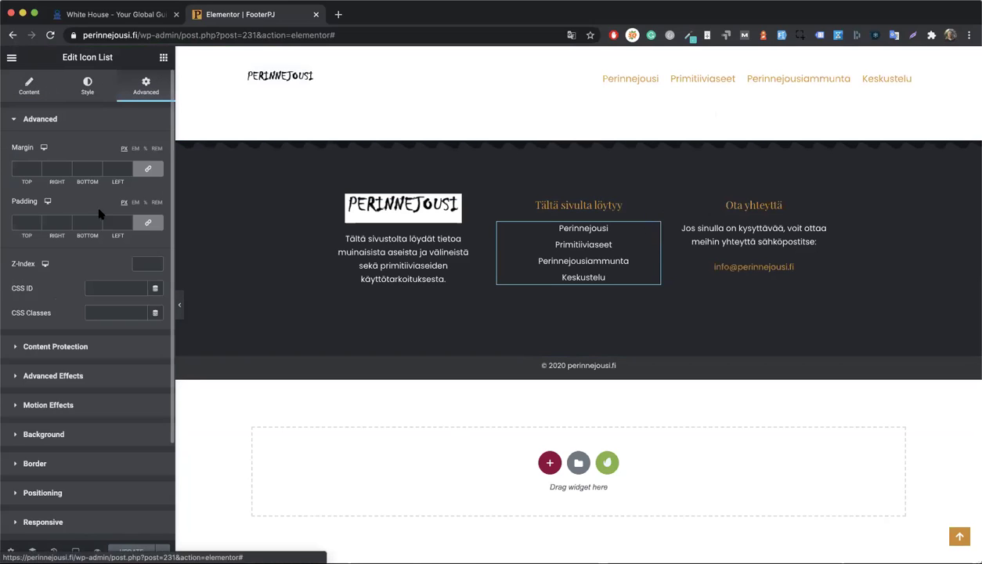
{"action": "scroll", "coordinate": [66, 406], "scroll_direction": "down", "scroll_amount": 3}
{"action": "left_click", "coordinate": [42, 425]}
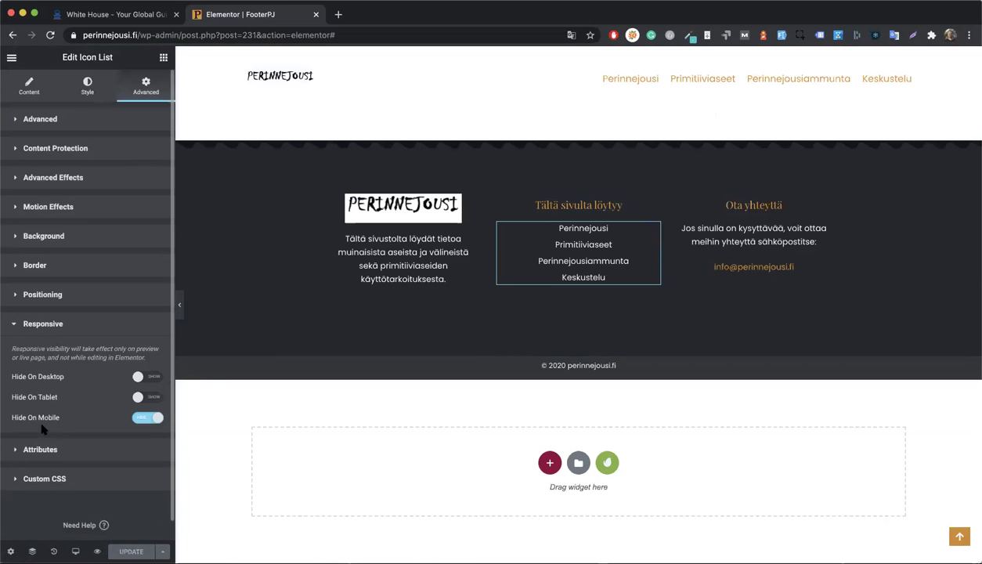
{"action": "left_click", "coordinate": [143, 419]}
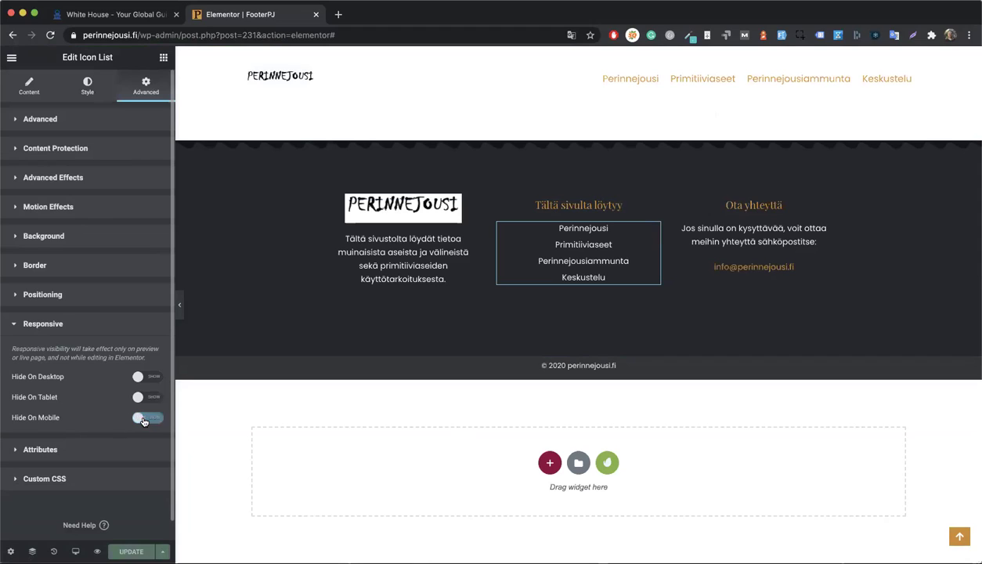
{"action": "left_click", "coordinate": [128, 550]}
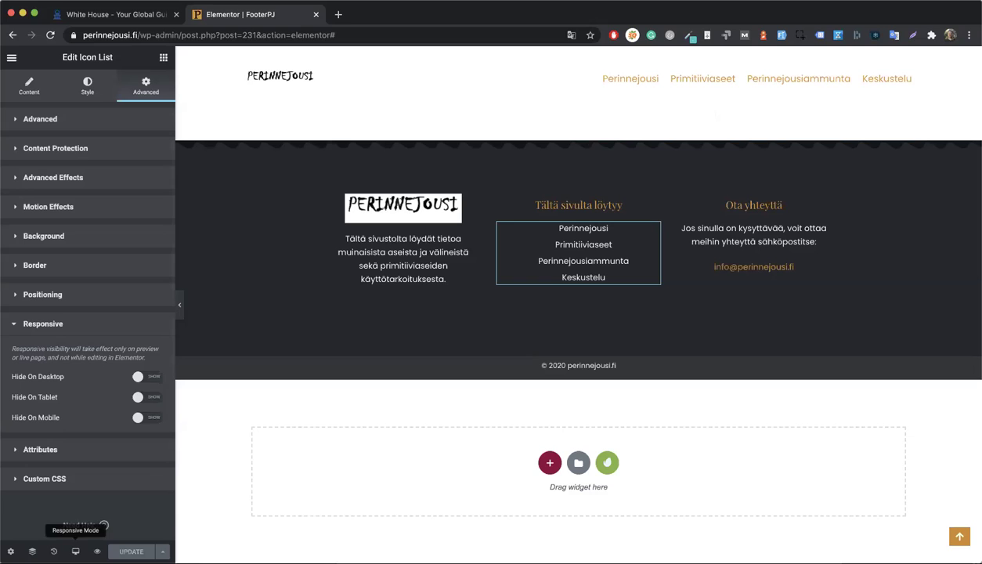
Preview the footer columns in the mobile layout and return to the desktop preview
{"action": "mouse_move", "coordinate": [75, 552]}
{"action": "left_click", "coordinate": [41, 522]}
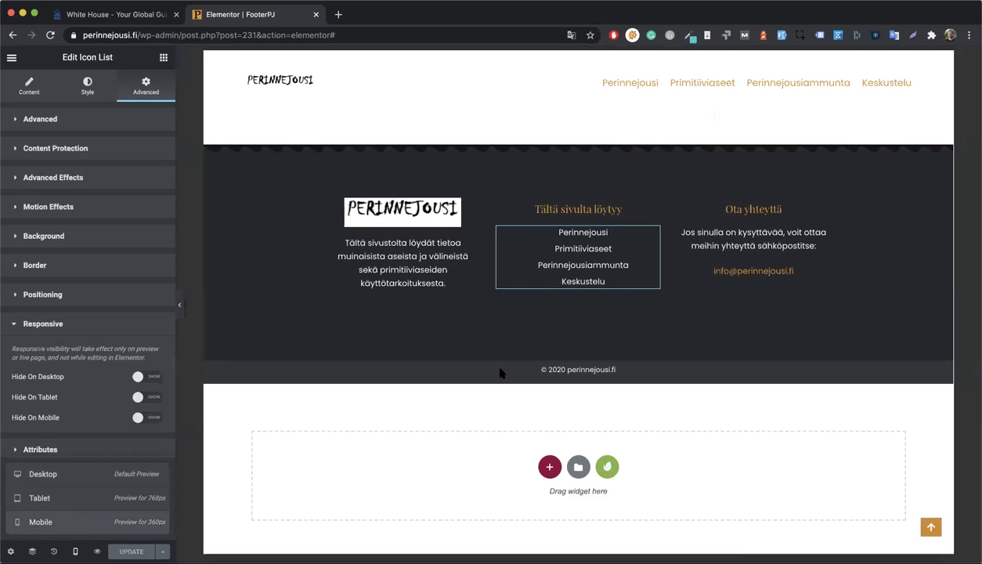
{"action": "scroll", "coordinate": [532, 360], "scroll_direction": "down", "scroll_amount": 5}
{"action": "scroll", "coordinate": [550, 355], "scroll_direction": "up", "scroll_amount": 2}
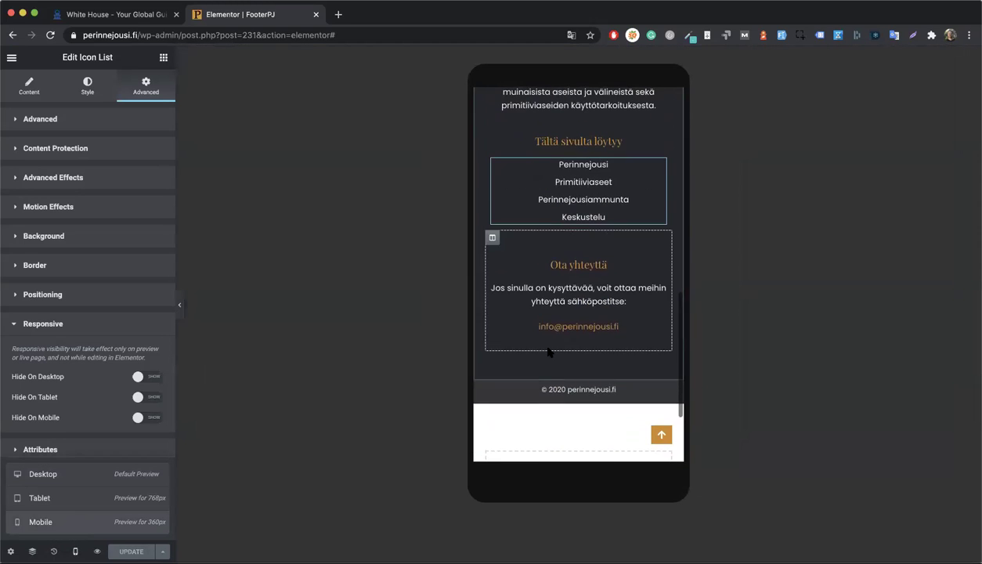
{"action": "scroll", "coordinate": [549, 352], "scroll_direction": "up", "scroll_amount": 3}
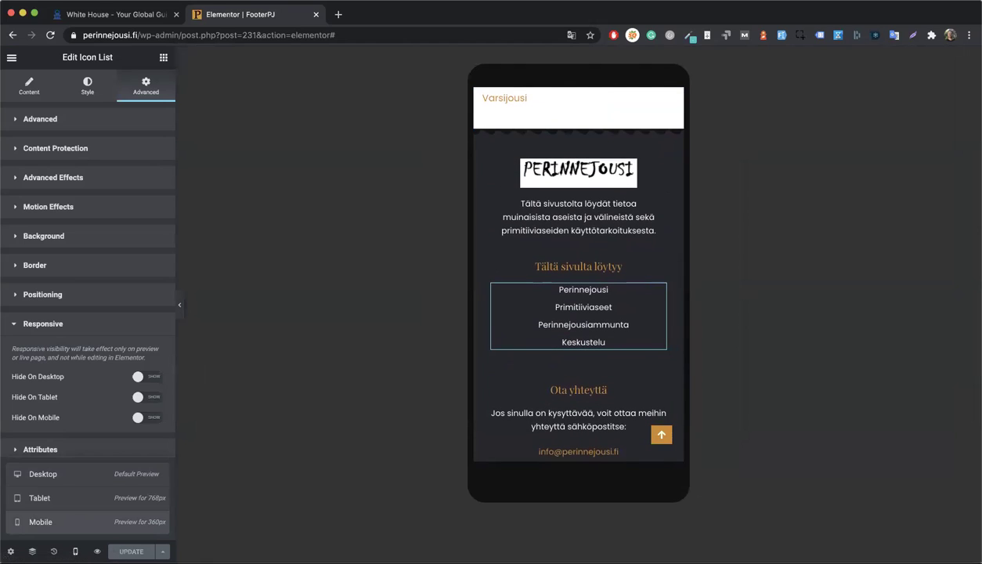
{"action": "left_click", "coordinate": [75, 552]}
{"action": "left_click", "coordinate": [49, 474]}
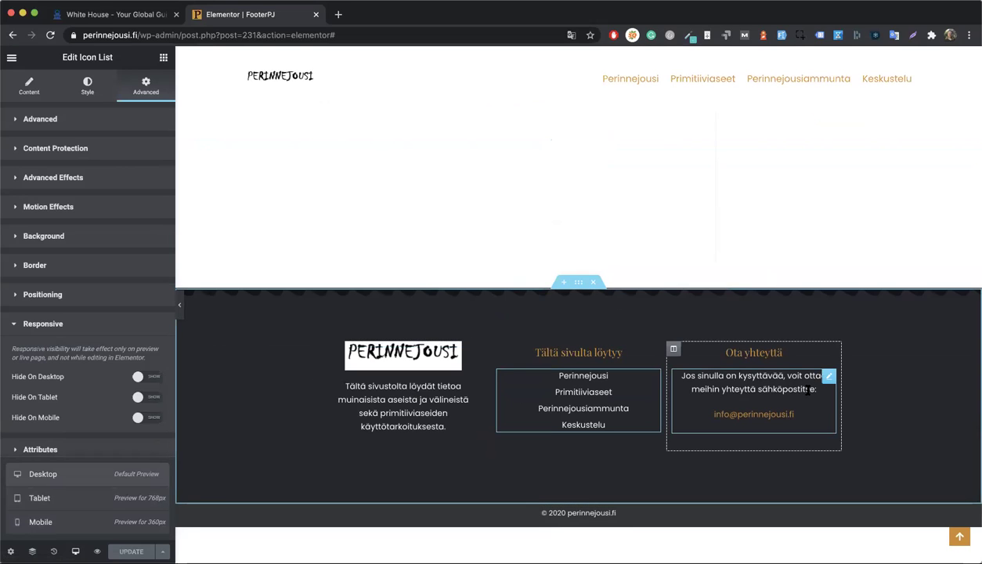
Leave the footer editor and go to the perinnejousi.fi home page
{"action": "left_click_drag", "start_coordinate": [137, 34], "coordinate": [523, 76]}
{"action": "key", "text": "BackSpace"}
{"action": "key", "text": "Return"}
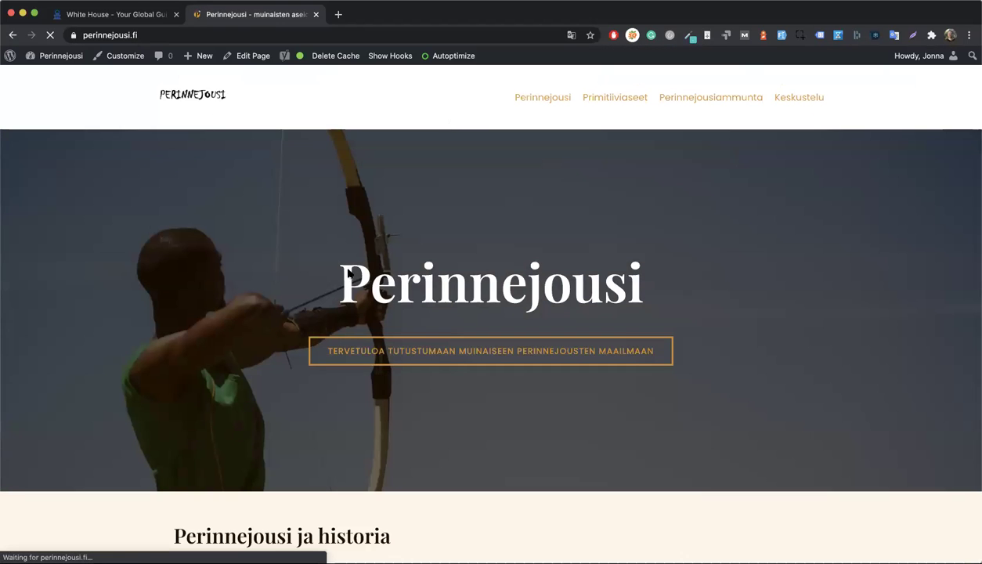
{"action": "mouse_move", "coordinate": [53, 57]}
{"action": "left_click", "coordinate": [44, 75]}
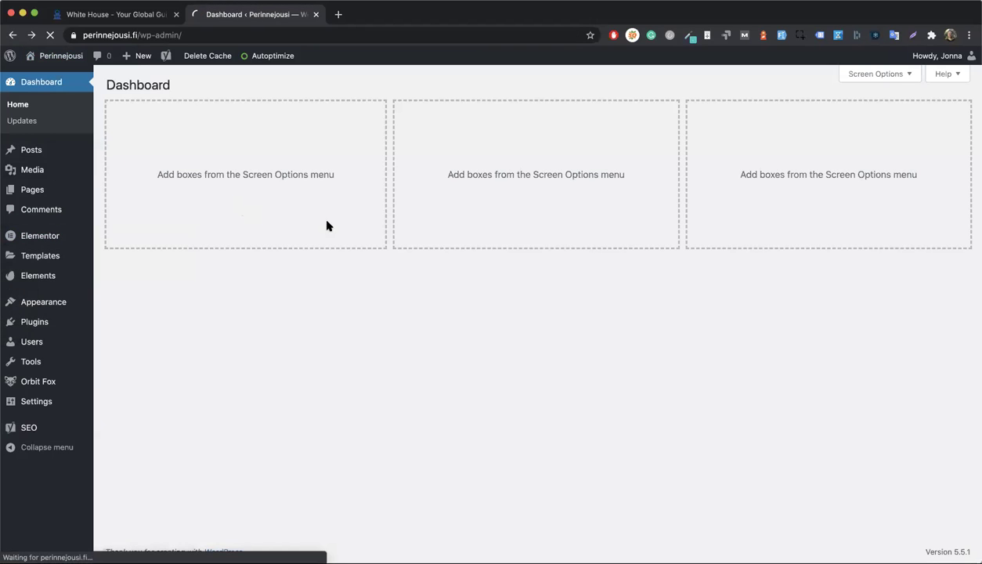
{"action": "key", "text": "super+bracketleft"}
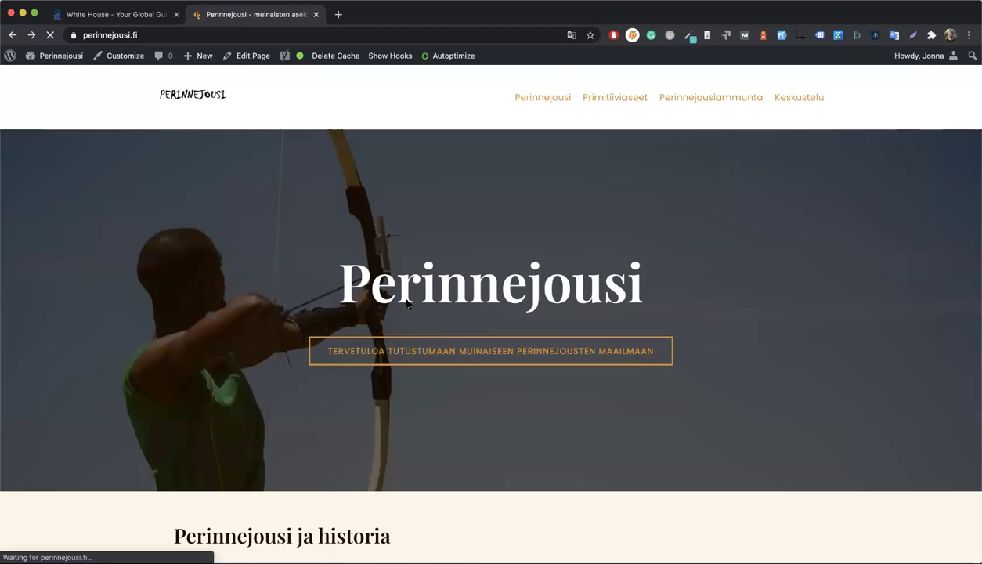
Look through the content of the home page and the Primitiiviaseet page down to the footer
{"action": "scroll", "coordinate": [439, 385], "scroll_direction": "down", "scroll_amount": 15}
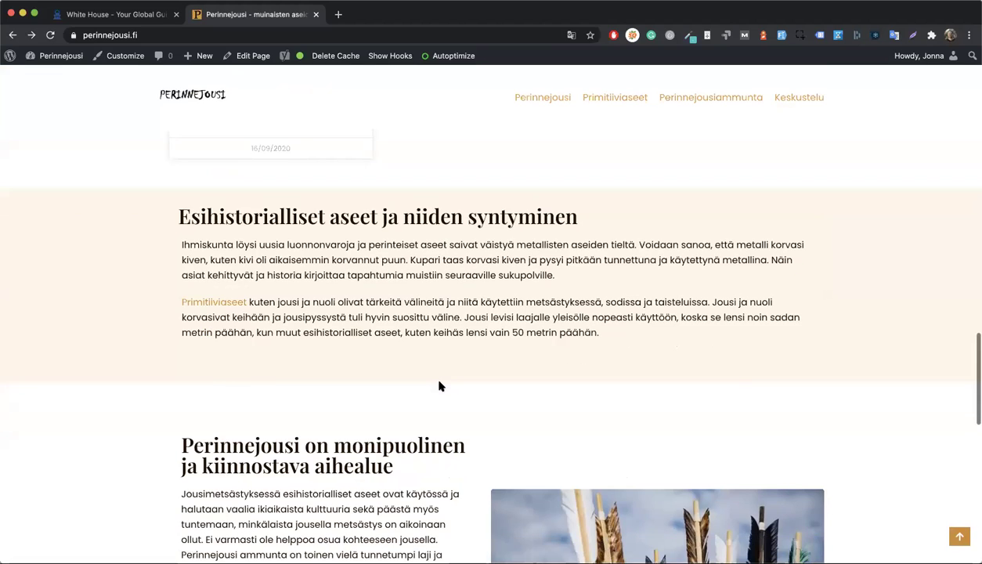
{"action": "scroll", "coordinate": [439, 386], "scroll_direction": "down", "scroll_amount": 10}
{"action": "scroll", "coordinate": [427, 322], "scroll_direction": "up", "scroll_amount": 10}
{"action": "left_click", "coordinate": [621, 103]}
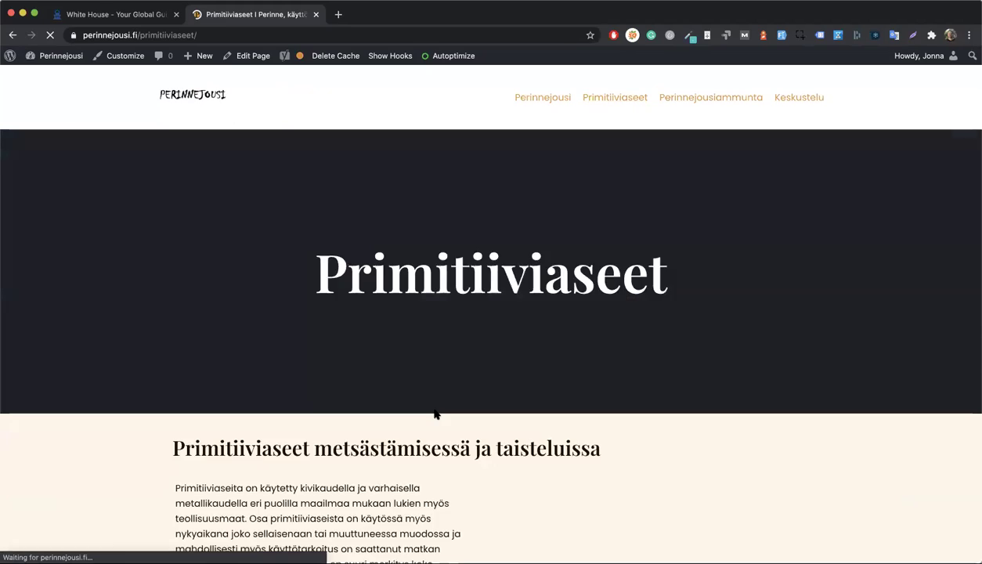
{"action": "scroll", "coordinate": [436, 415], "scroll_direction": "down", "scroll_amount": 3}
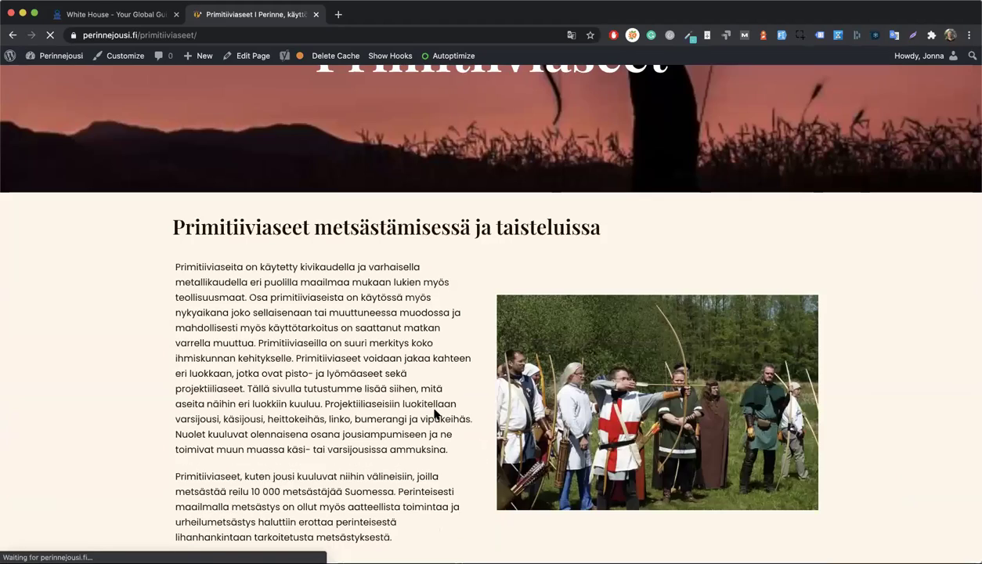
{"action": "scroll", "coordinate": [424, 396], "scroll_direction": "down", "scroll_amount": 4}
{"action": "scroll", "coordinate": [436, 411], "scroll_direction": "down", "scroll_amount": 10}
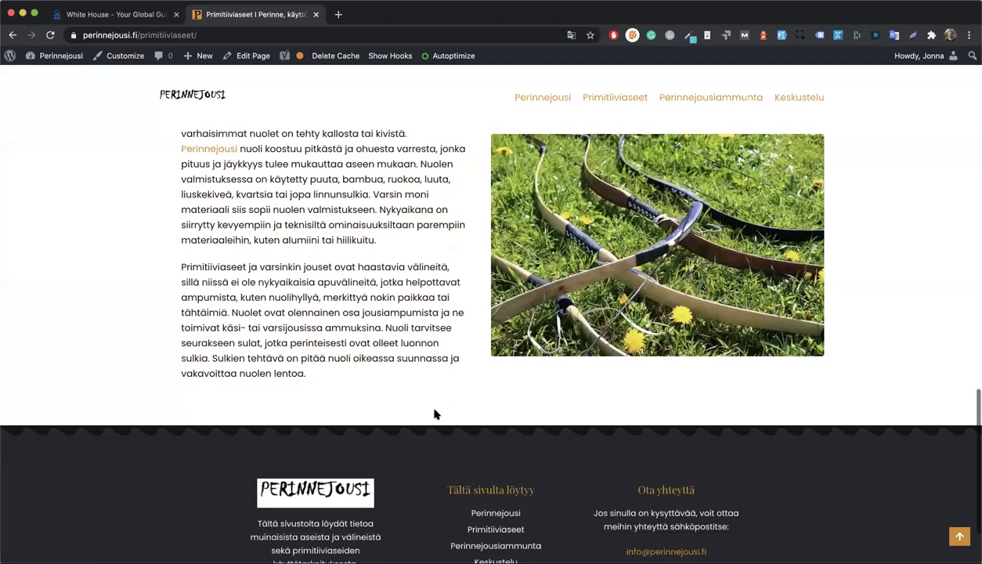
{"action": "scroll", "coordinate": [267, 320], "scroll_direction": "up", "scroll_amount": 3}
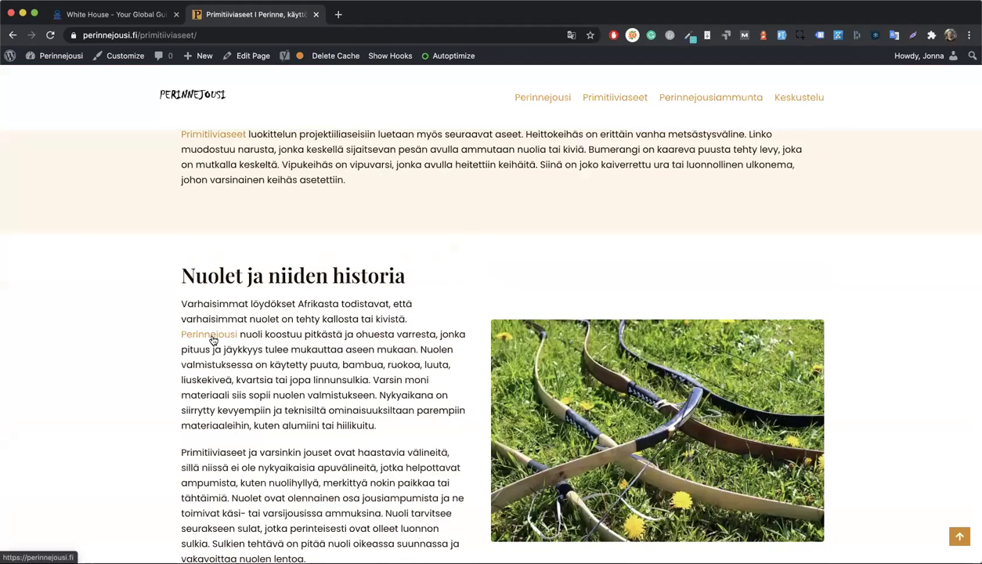
{"action": "scroll", "coordinate": [483, 285], "scroll_direction": "up", "scroll_amount": 15}
Examine the Perinnejousiammunta page, comparing the text alignment of the dark Metsästys mielenkiinnon kohteena section with its neighbouring sections
{"action": "left_click", "coordinate": [672, 102]}
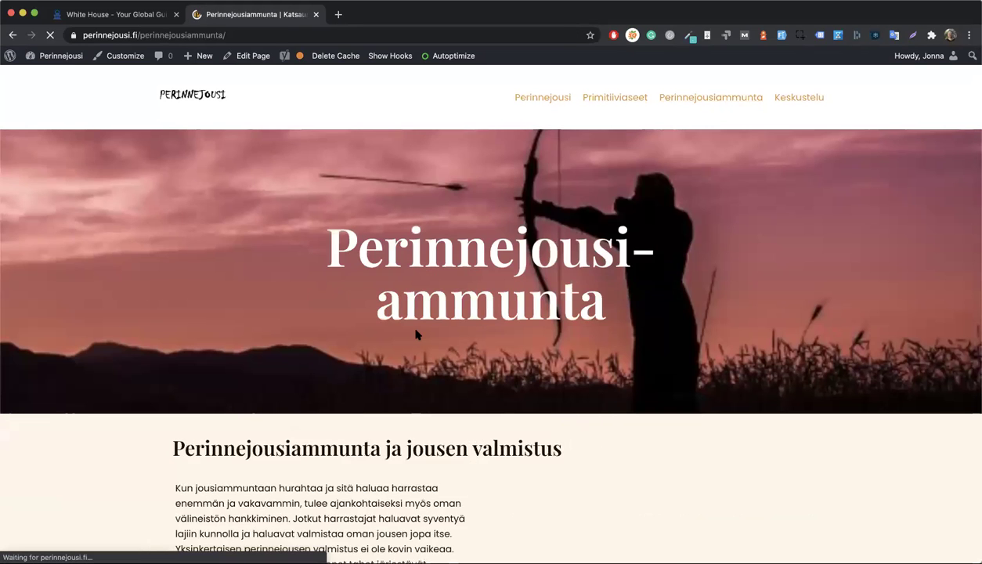
{"action": "scroll", "coordinate": [416, 334], "scroll_direction": "down", "scroll_amount": 6}
{"action": "scroll", "coordinate": [416, 334], "scroll_direction": "down", "scroll_amount": 6}
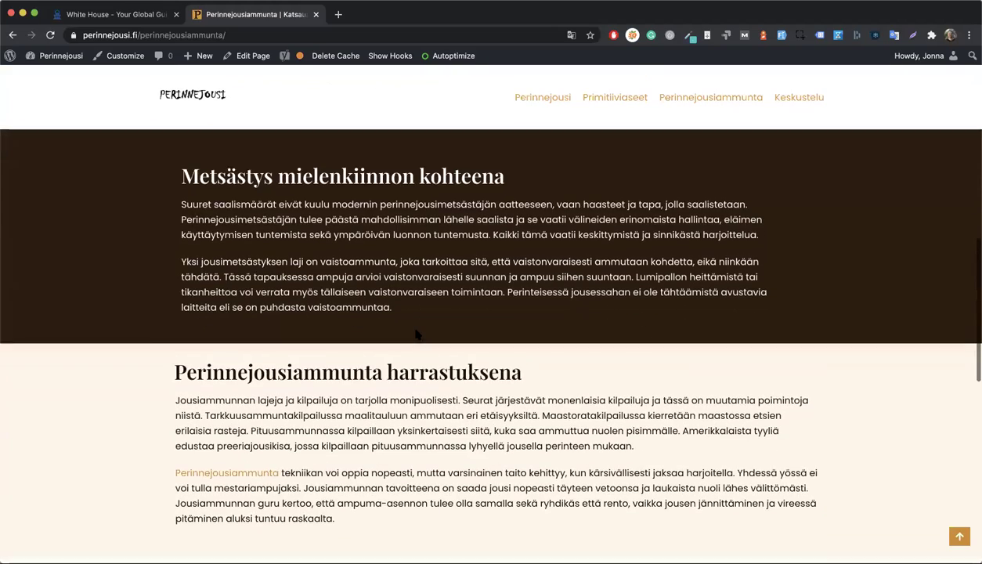
{"action": "scroll", "coordinate": [416, 335], "scroll_direction": "up", "scroll_amount": 3}
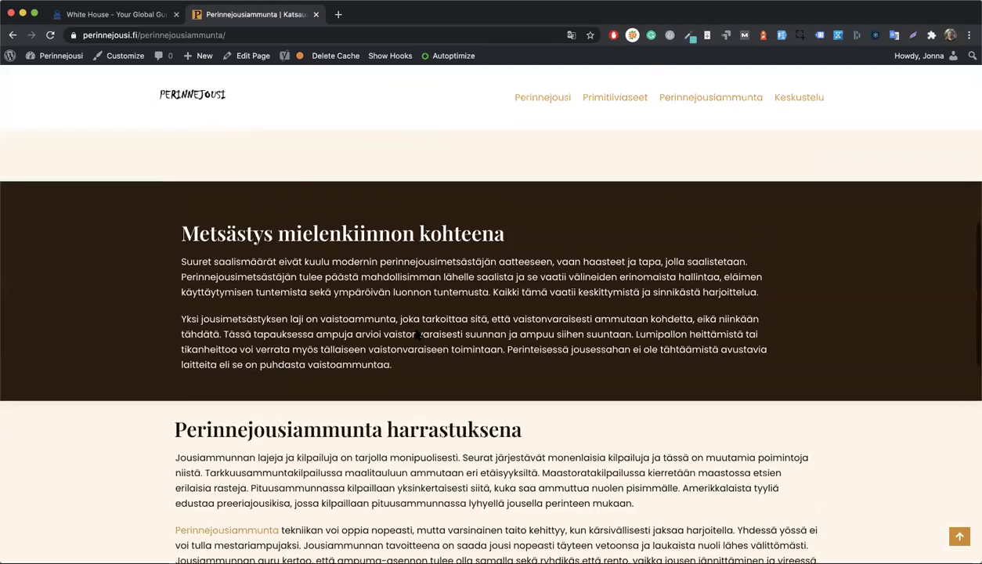
{"action": "scroll", "coordinate": [170, 260], "scroll_direction": "down", "scroll_amount": 1}
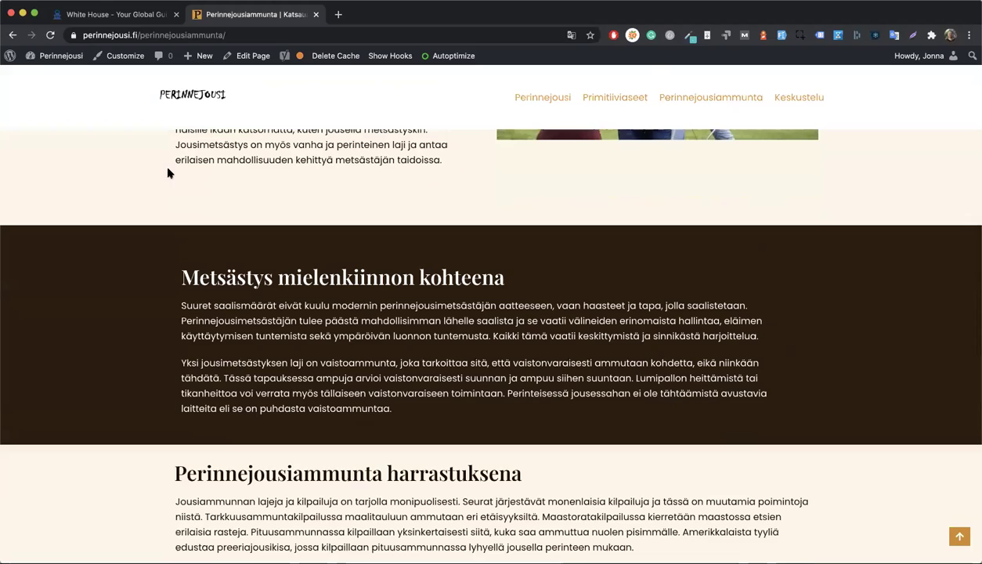
{"action": "left_click_drag", "start_coordinate": [175, 162], "coordinate": [163, 313]}
{"action": "left_click", "coordinate": [170, 160]}
{"action": "left_click_drag", "start_coordinate": [182, 277], "coordinate": [194, 310]}
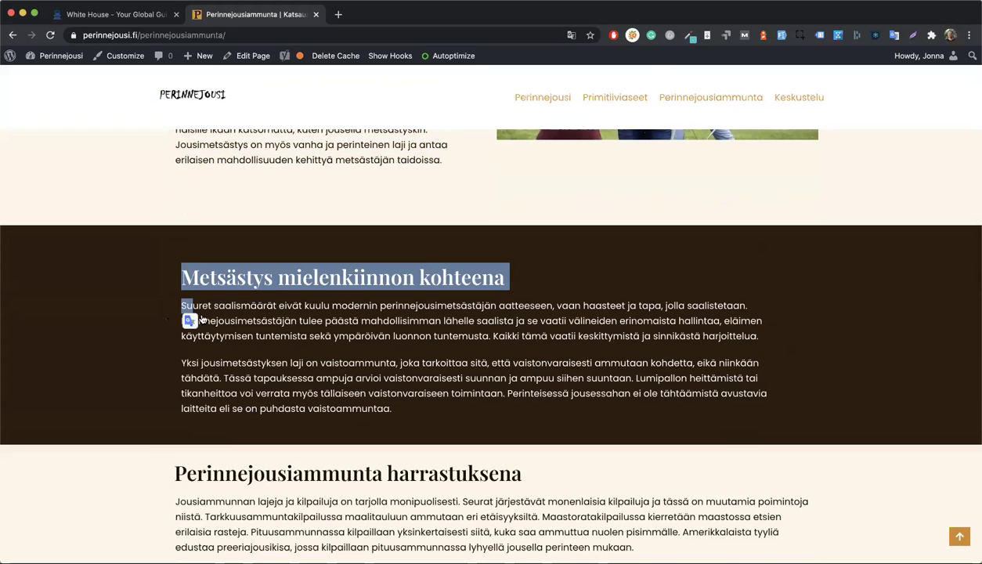
{"action": "scroll", "coordinate": [311, 341], "scroll_direction": "down", "scroll_amount": 5}
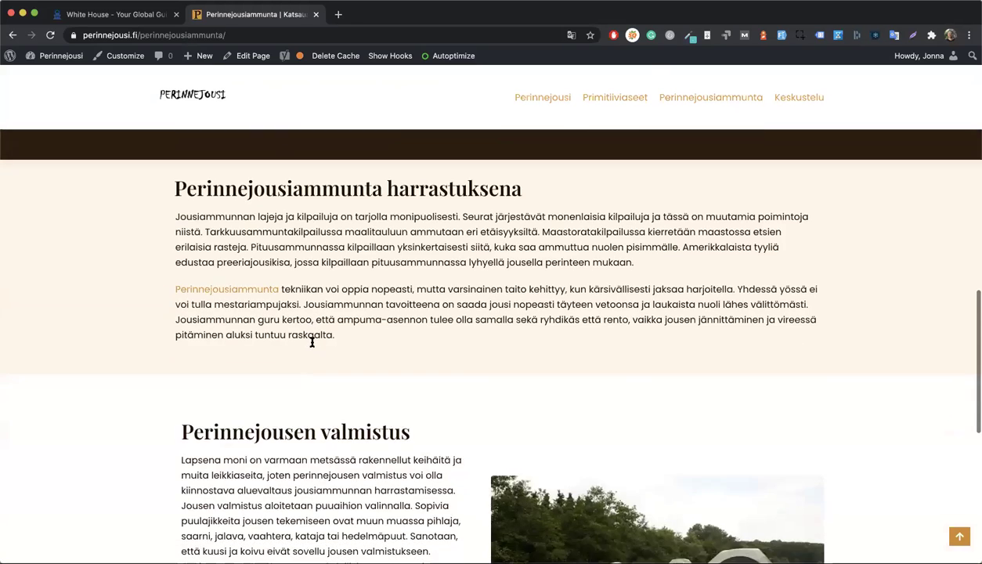
{"action": "scroll", "coordinate": [311, 345], "scroll_direction": "up", "scroll_amount": 2}
{"action": "scroll", "coordinate": [312, 345], "scroll_direction": "up", "scroll_amount": 3}
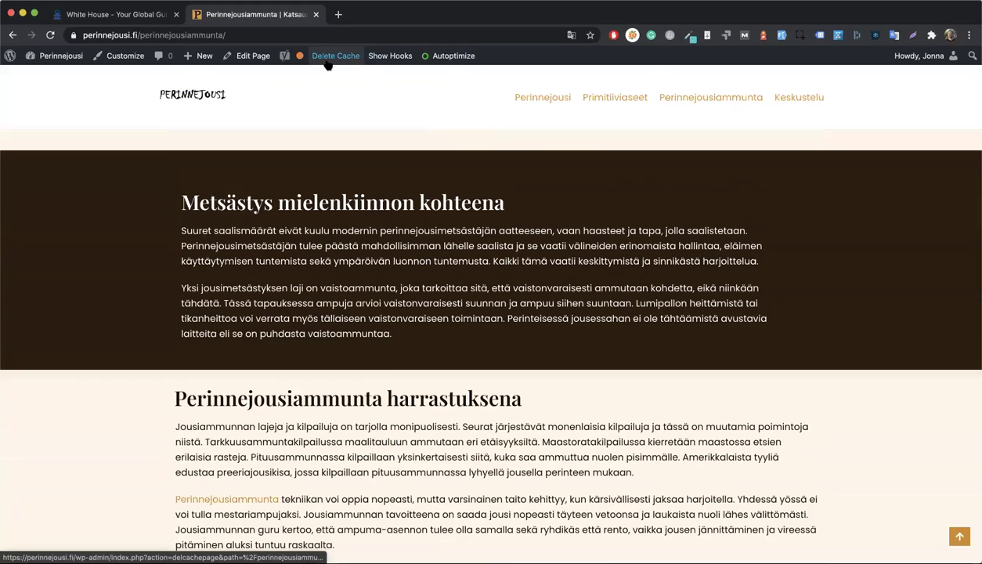
Open the Perinnejousiammunta page for editing in Elementor
{"action": "left_click", "coordinate": [253, 59]}
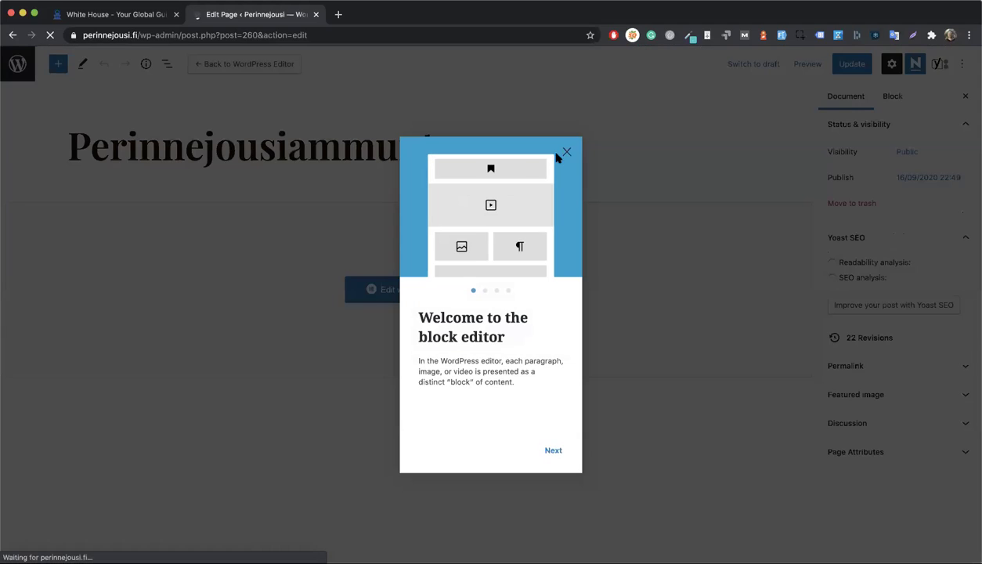
{"action": "left_click", "coordinate": [404, 281]}
{"action": "left_click", "coordinate": [395, 287]}
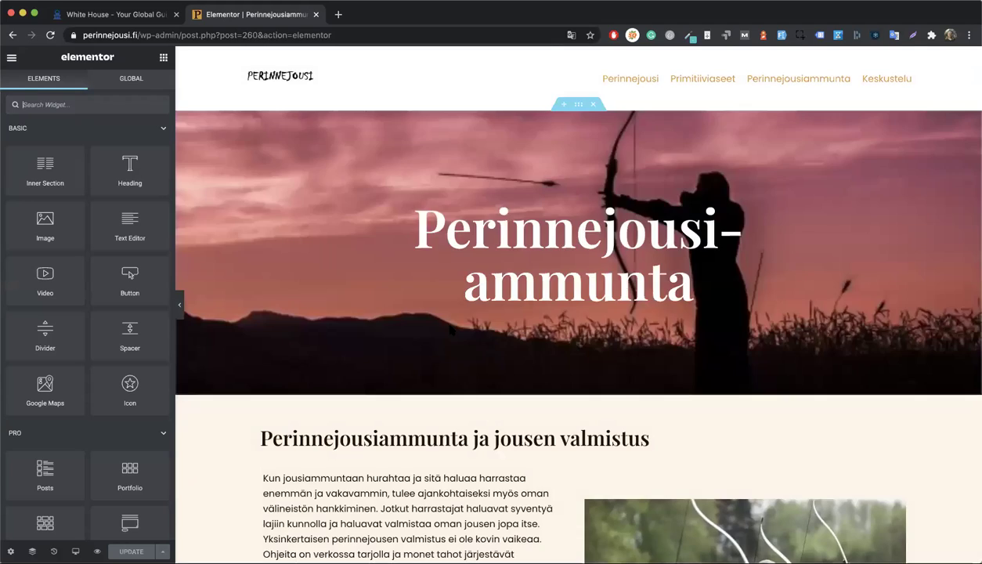
Set the Metsästys mielenkiinnon kohteena column's padding to unlinked values of 20 px top and bottom and 0 right and left
{"action": "scroll", "coordinate": [359, 166], "scroll_direction": "down", "scroll_amount": 10}
{"action": "scroll", "coordinate": [359, 166], "scroll_direction": "up", "scroll_amount": 2}
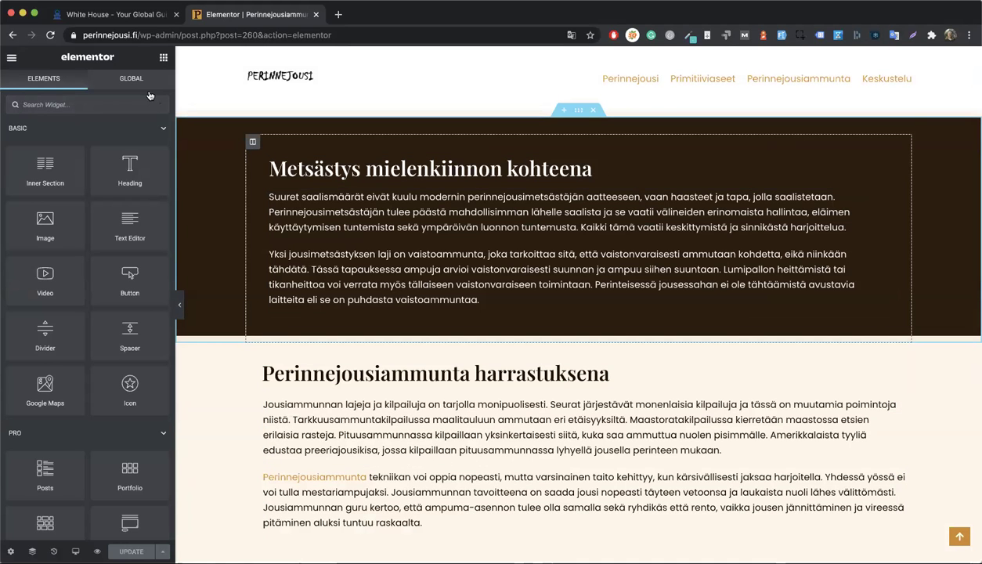
{"action": "left_click", "coordinate": [252, 141]}
{"action": "left_click_drag", "start_coordinate": [35, 222], "coordinate": [6, 222]}
{"action": "key", "text": "BackSpace"}
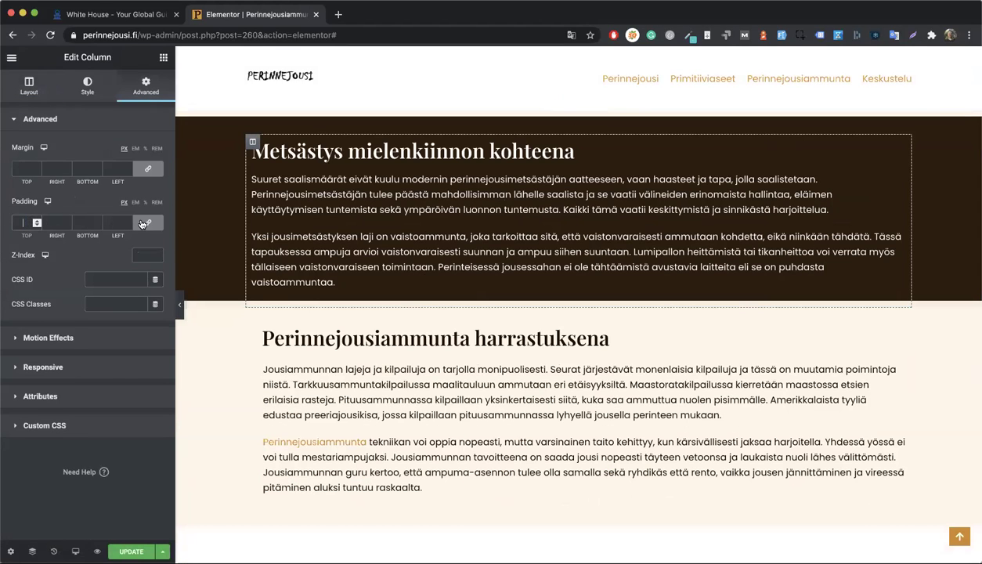
{"action": "type", "text": "20"}
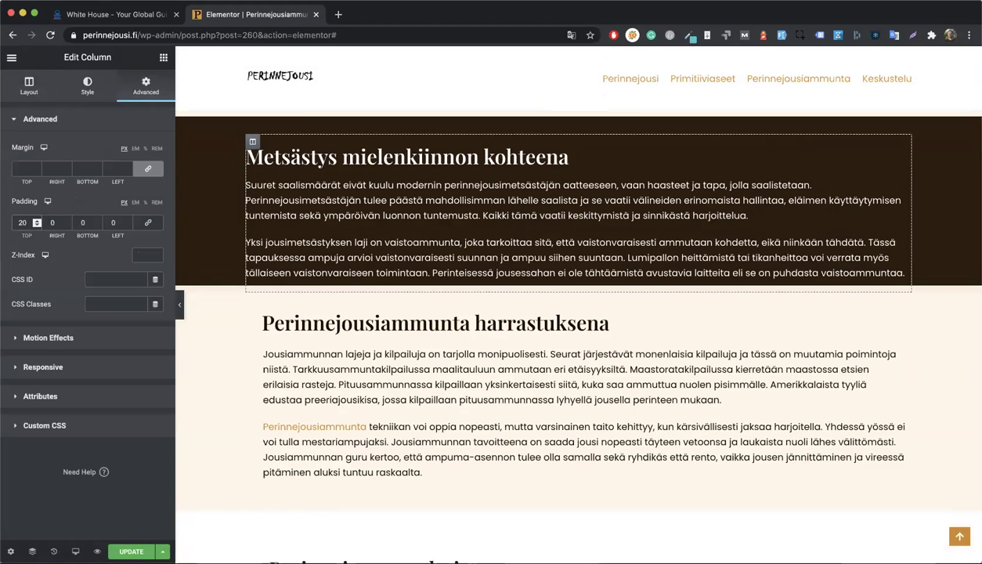
{"action": "left_click", "coordinate": [81, 223]}
{"action": "type", "text": "2"}
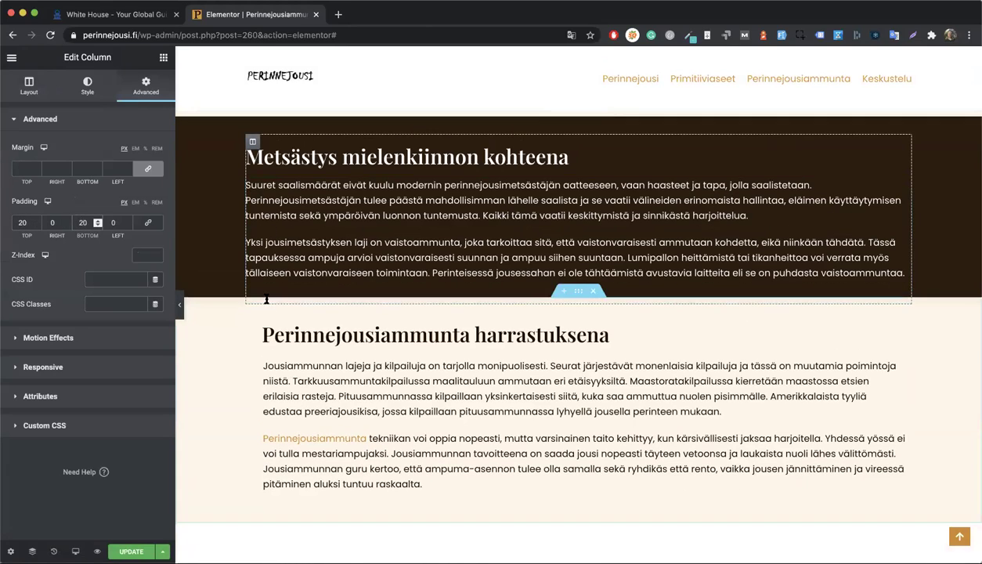
{"action": "scroll", "coordinate": [267, 298], "scroll_direction": "up", "scroll_amount": 1}
{"action": "scroll", "coordinate": [295, 256], "scroll_direction": "up", "scroll_amount": 5}
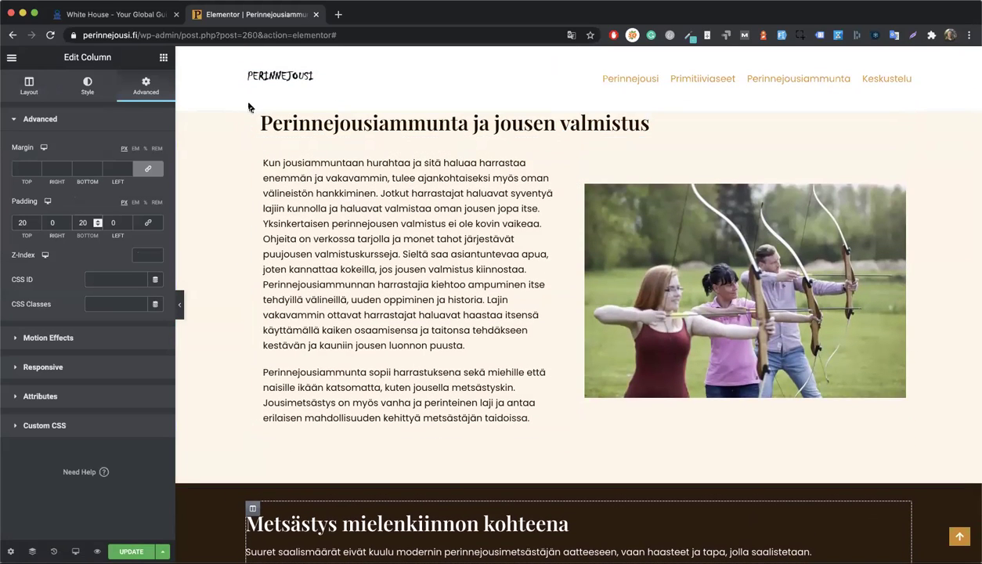
Check the margin and padding settings of the Perinnejousiammunta ja jousen valmistus column and its heading
{"action": "left_click", "coordinate": [252, 105]}
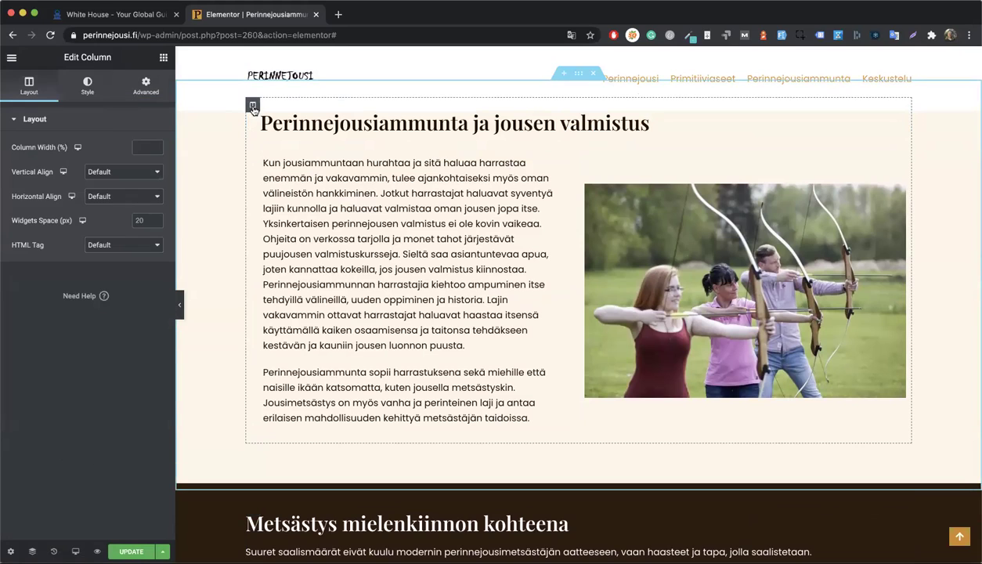
{"action": "left_click", "coordinate": [139, 88]}
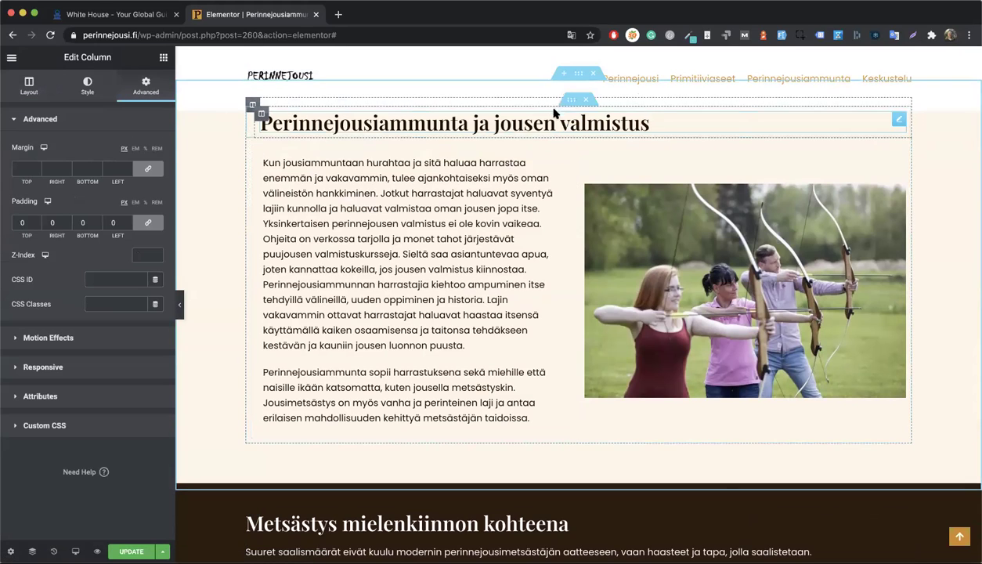
{"action": "left_click", "coordinate": [899, 122]}
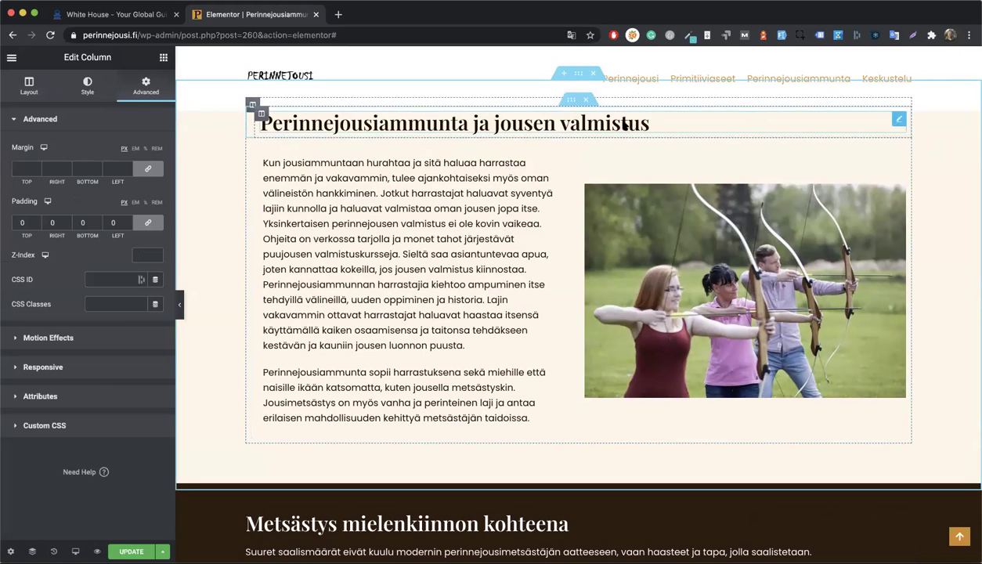
{"action": "left_click", "coordinate": [146, 86]}
{"action": "scroll", "coordinate": [313, 345], "scroll_direction": "down", "scroll_amount": 5}
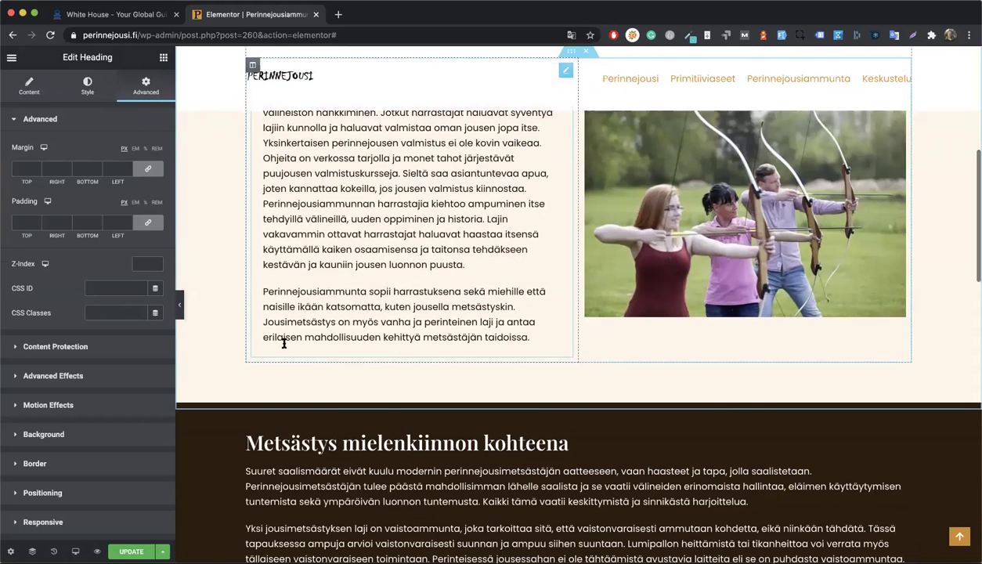
Try right and left padding on the Metsästys mielenkiinnon kohteena column, starting at 5 px and ending with 15 px on both sides
{"action": "left_click", "coordinate": [253, 333]}
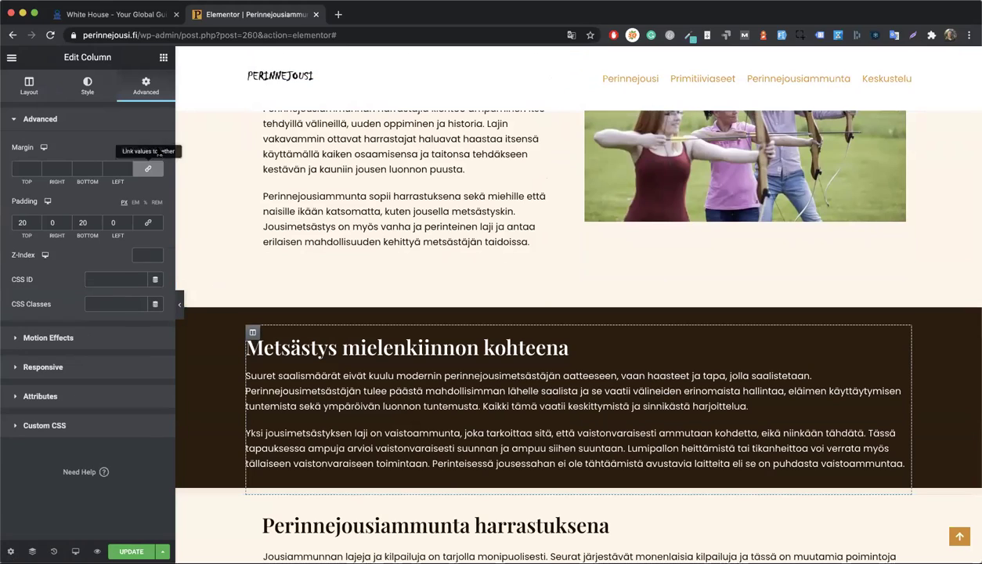
{"action": "double_click", "coordinate": [49, 223]}
{"action": "type", "text": "5"}
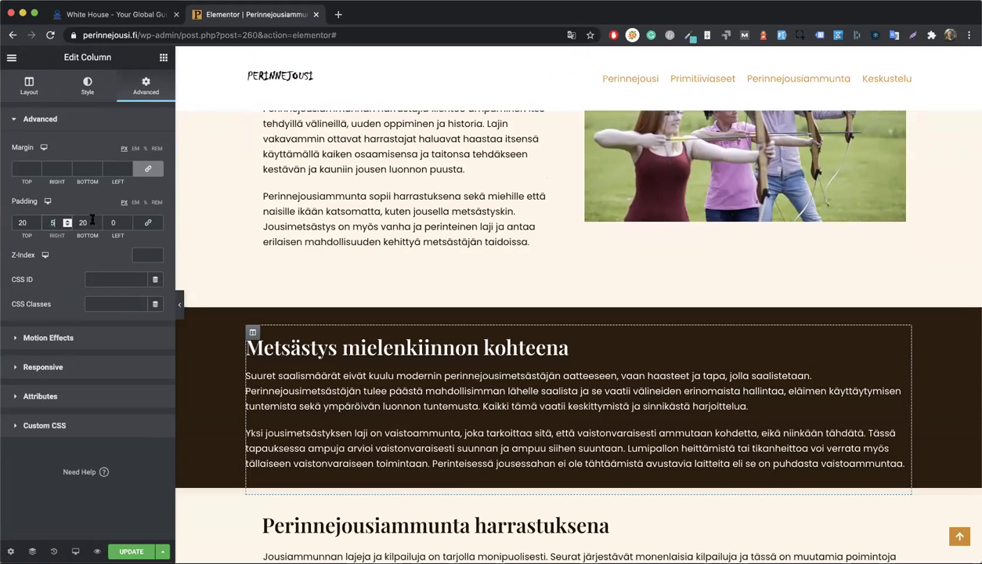
{"action": "double_click", "coordinate": [114, 223]}
{"action": "type", "text": "5"}
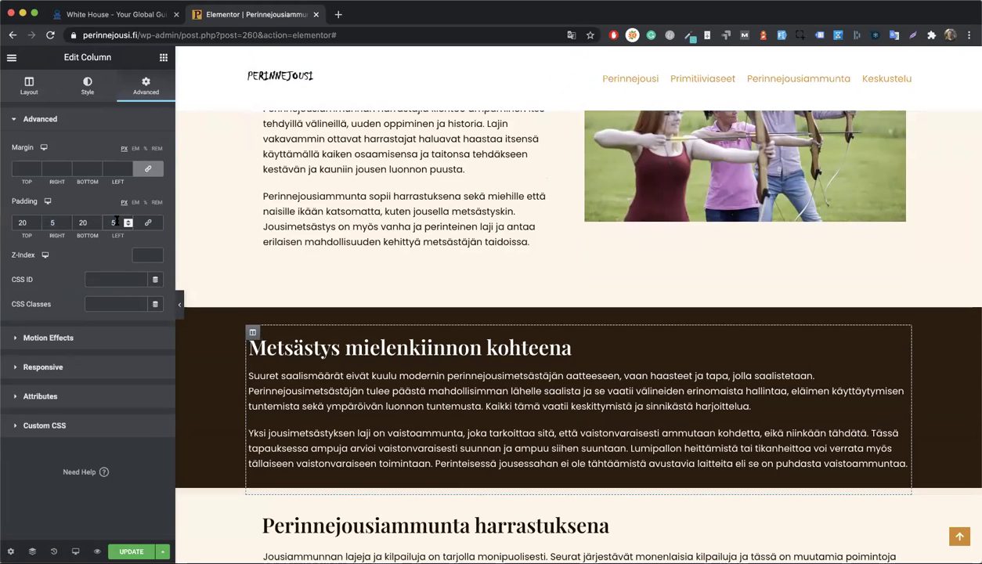
{"action": "double_click", "coordinate": [113, 223]}
{"action": "type", "text": "10"}
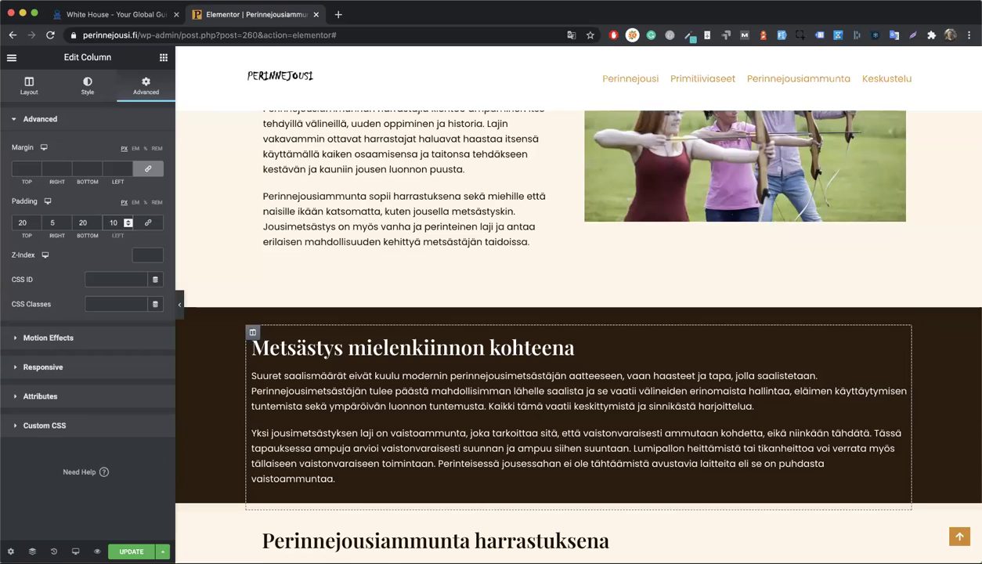
{"action": "double_click", "coordinate": [114, 222]}
{"action": "type", "text": "15"}
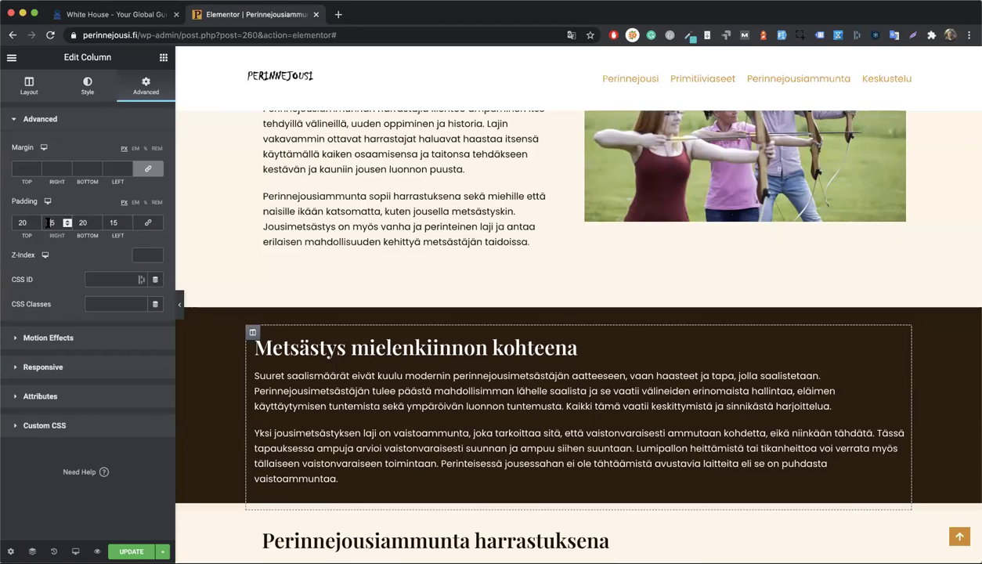
{"action": "left_click", "coordinate": [48, 222]}
{"action": "type", "text": "15"}
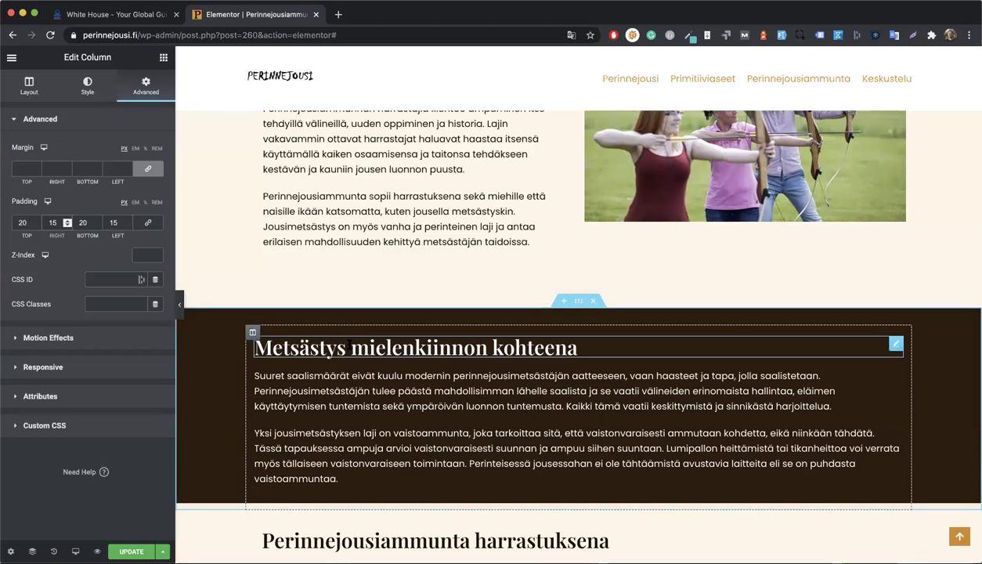
Set the Metsästys mielenkiinnon kohteena column's right and left padding to 20 px and save the page
{"action": "double_click", "coordinate": [53, 223]}
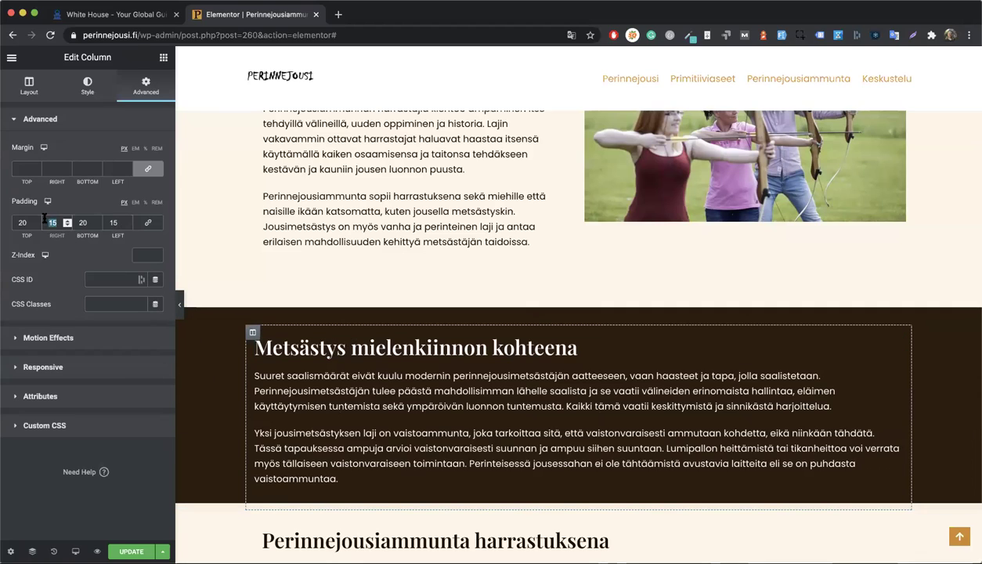
{"action": "type", "text": "20"}
{"action": "key", "text": "Tab"}
{"action": "key", "text": "Tab"}
{"action": "type", "text": "20"}
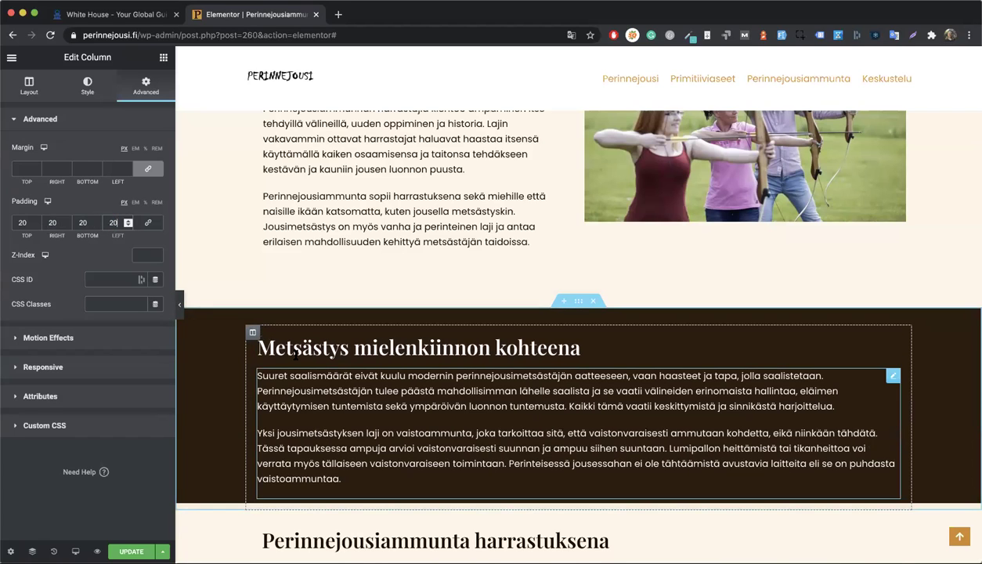
{"action": "scroll", "coordinate": [322, 399], "scroll_direction": "down", "scroll_amount": 3}
{"action": "key", "text": "super+s"}
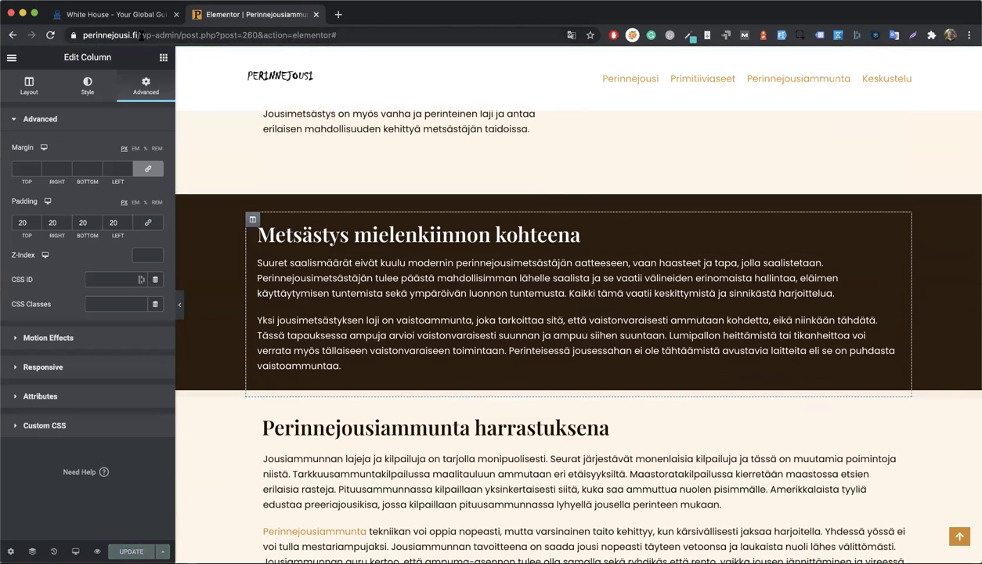
Leave the editor and open the site's home page at perinnejousi.fi
{"action": "left_click_drag", "start_coordinate": [141, 35], "coordinate": [393, 68]}
{"action": "key", "text": "BackSpace"}
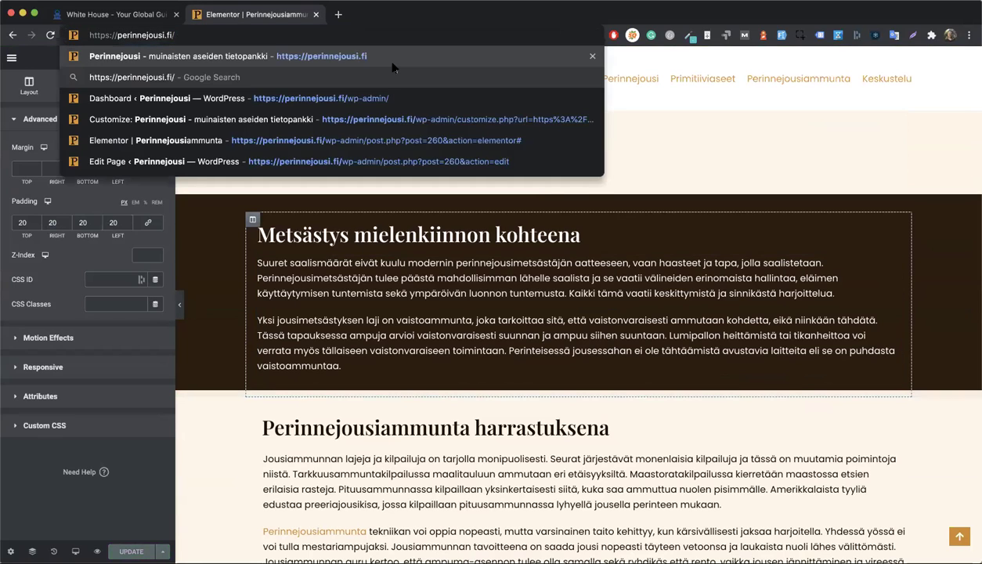
{"action": "key", "text": "Return"}
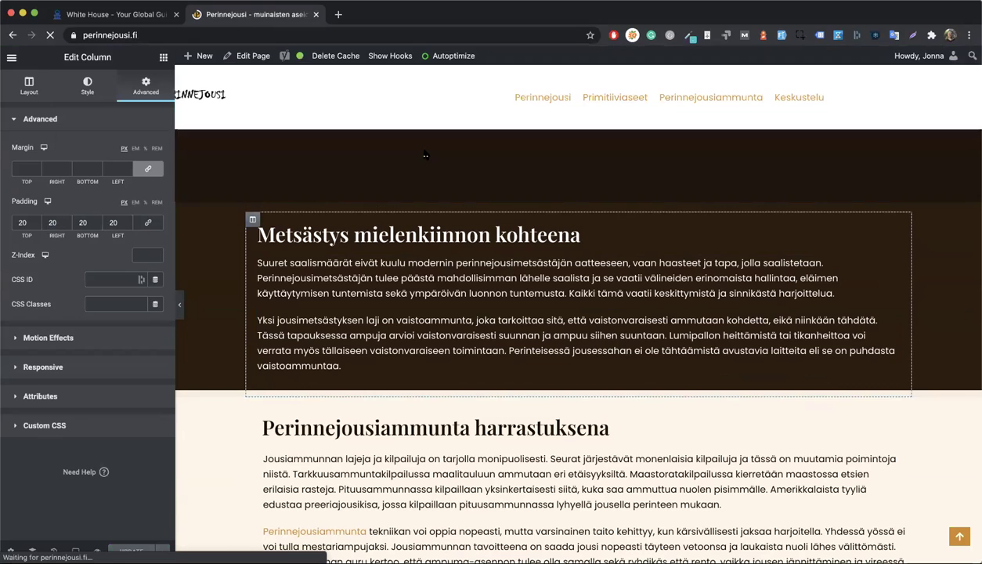
Look through the home page's sections, examining the text of the Varsijousi card under Viimeisimmät artikkelit
{"action": "scroll", "coordinate": [527, 328], "scroll_direction": "down", "scroll_amount": 15}
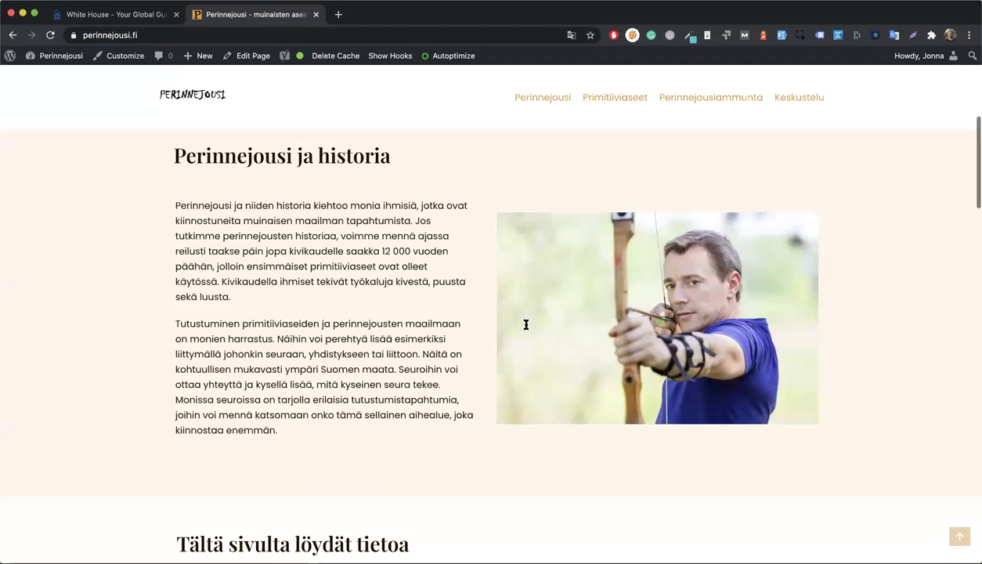
{"action": "scroll", "coordinate": [527, 327], "scroll_direction": "down", "scroll_amount": 10}
{"action": "scroll", "coordinate": [527, 328], "scroll_direction": "up", "scroll_amount": 8}
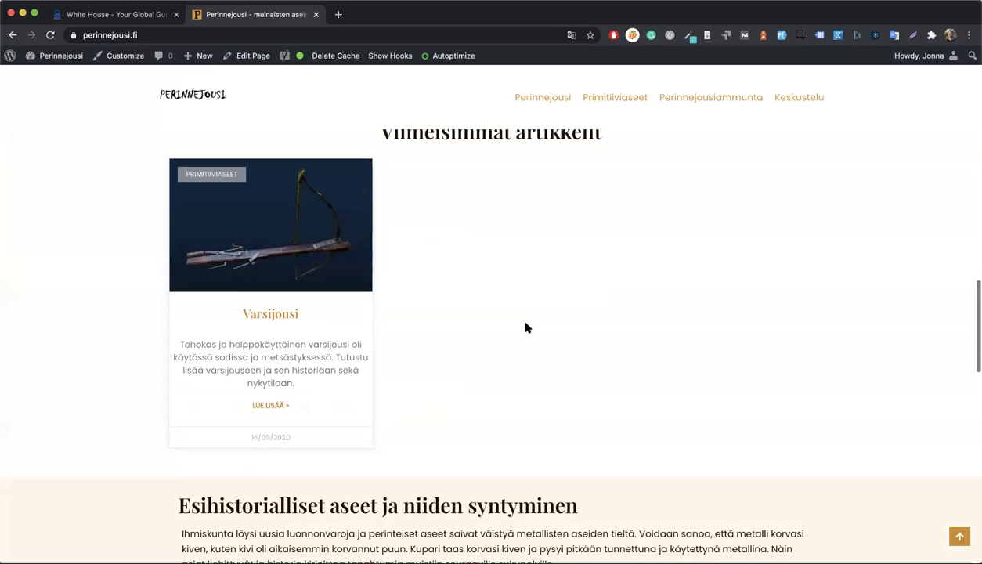
{"action": "scroll", "coordinate": [527, 328], "scroll_direction": "up", "scroll_amount": 10}
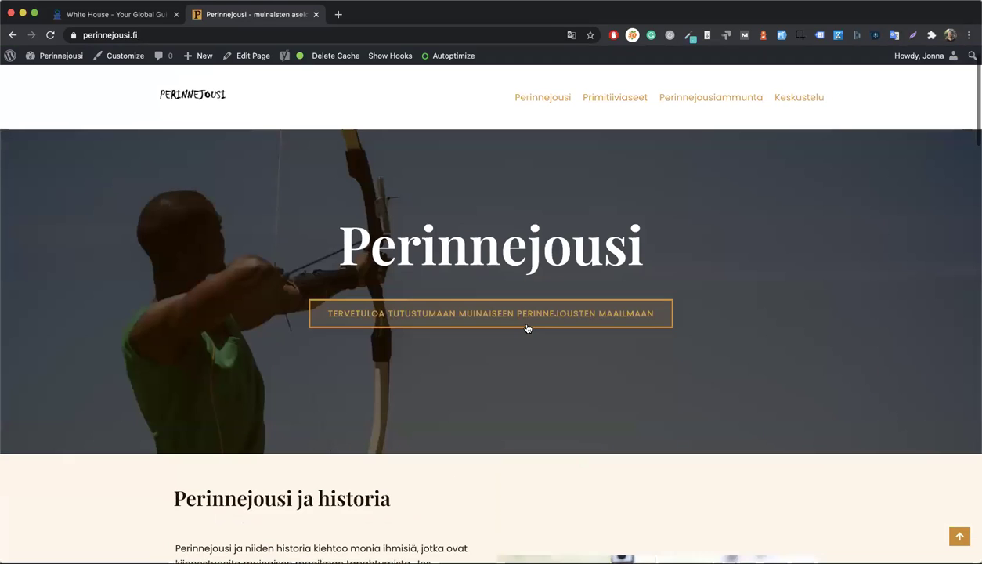
{"action": "scroll", "coordinate": [525, 372], "scroll_direction": "down", "scroll_amount": 5}
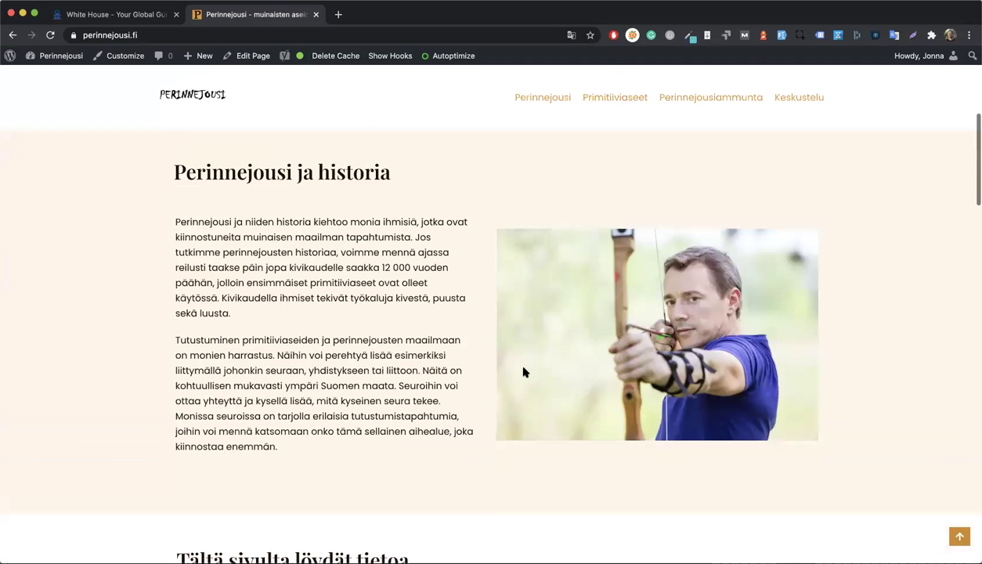
{"action": "scroll", "coordinate": [525, 372], "scroll_direction": "down", "scroll_amount": 8}
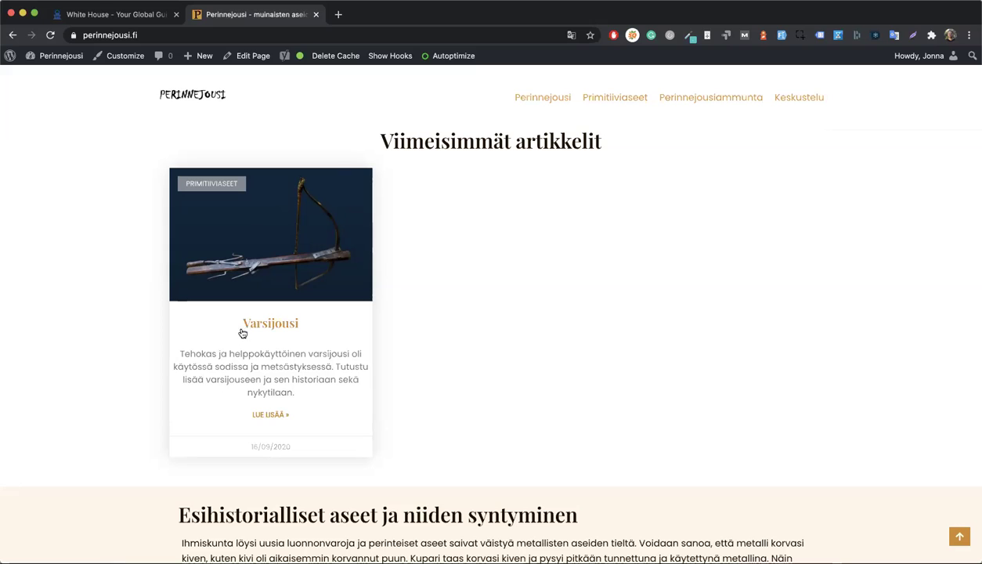
{"action": "left_click_drag", "start_coordinate": [239, 325], "coordinate": [304, 423]}
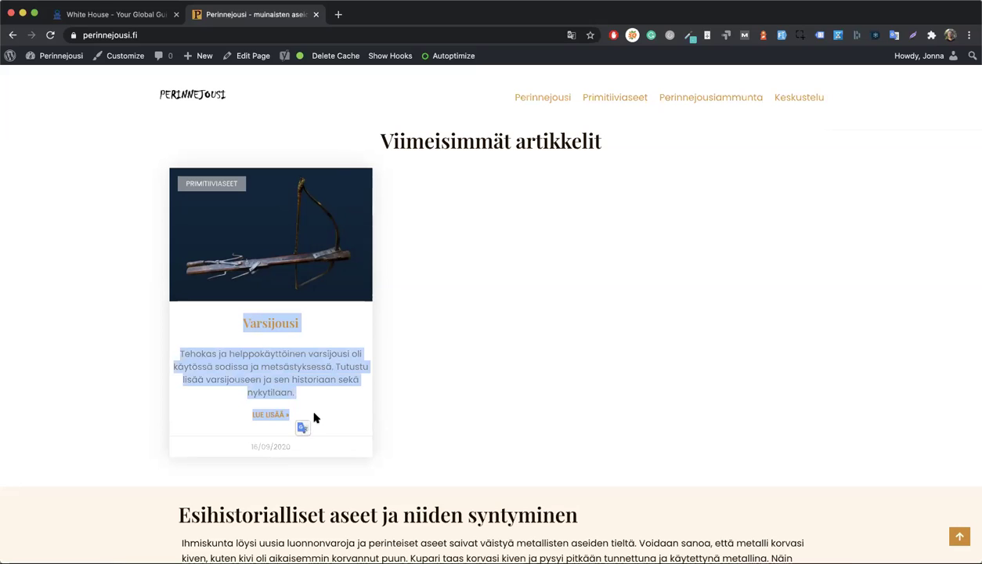
{"action": "left_click", "coordinate": [330, 408]}
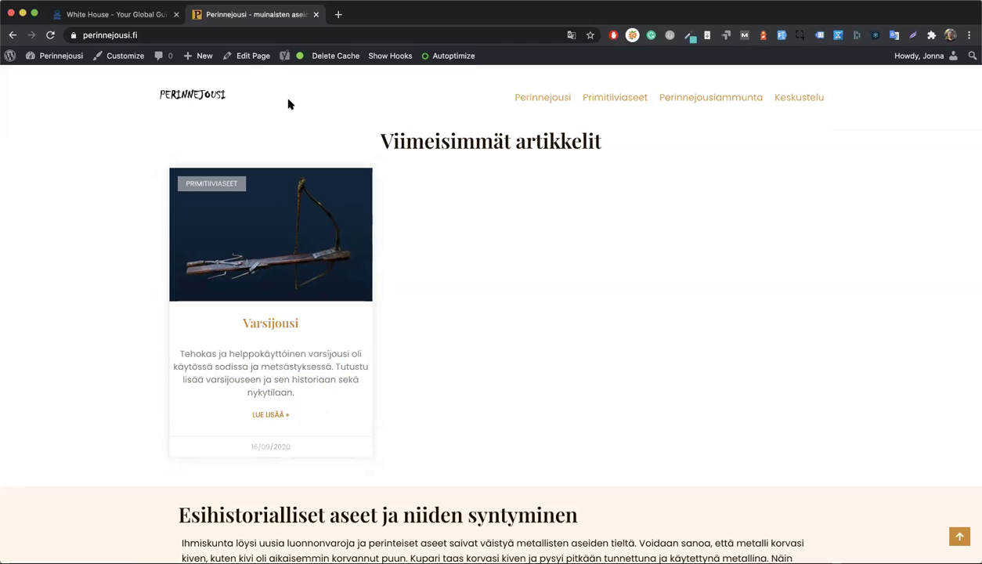
Open the home page in Elementor and select the Posts widget under Viimeisimmät artikkelit for editing
{"action": "left_click", "coordinate": [256, 57]}
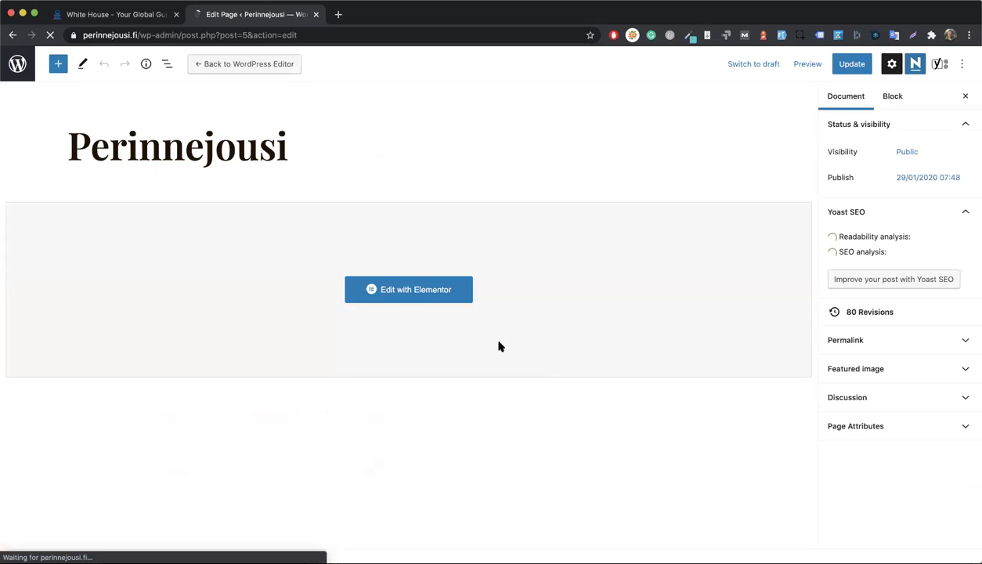
{"action": "left_click", "coordinate": [394, 291]}
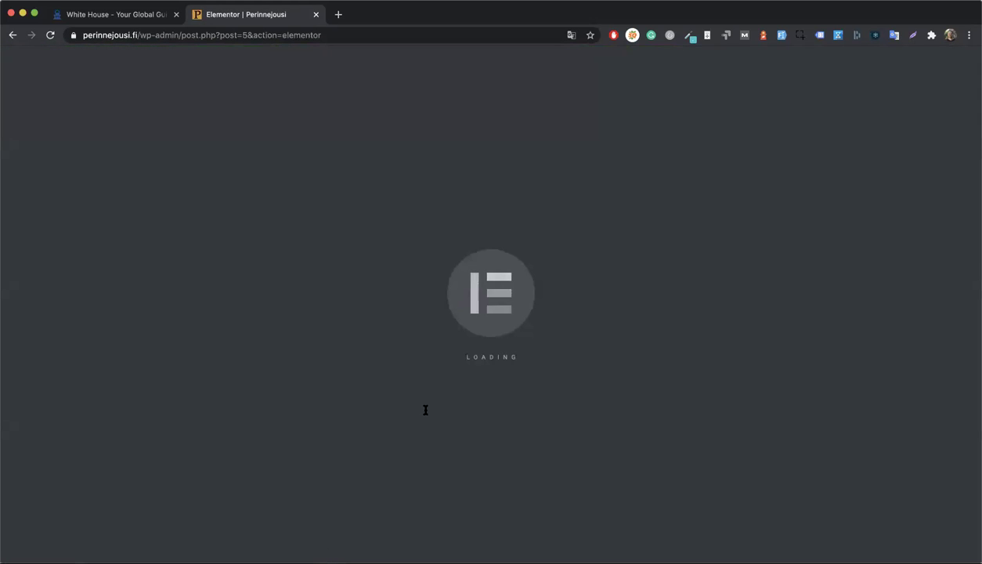
{"action": "scroll", "coordinate": [426, 410], "scroll_direction": "down", "scroll_amount": 5}
{"action": "scroll", "coordinate": [425, 410], "scroll_direction": "down", "scroll_amount": 10}
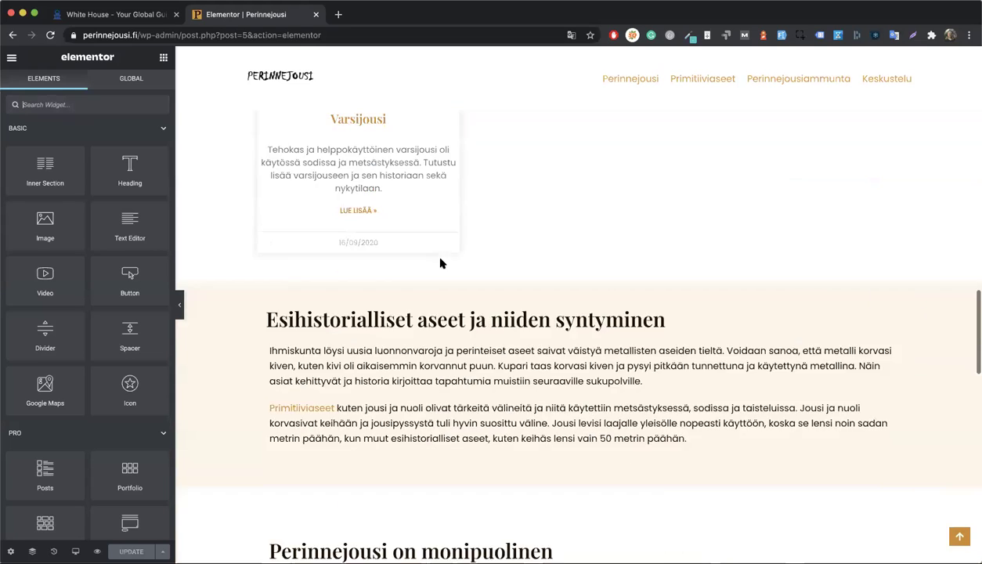
{"action": "scroll", "coordinate": [441, 266], "scroll_direction": "up", "scroll_amount": 5}
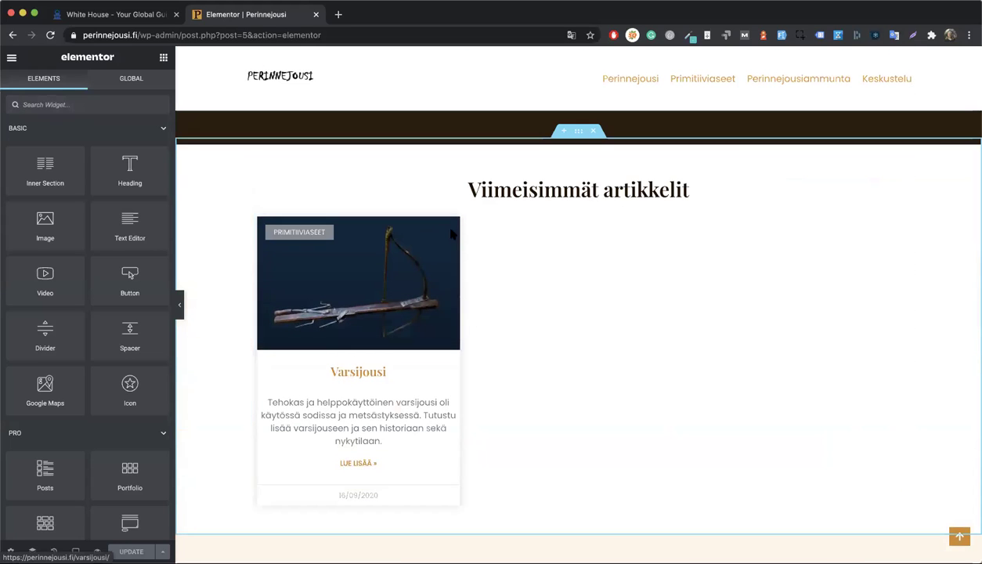
{"action": "left_click", "coordinate": [898, 225]}
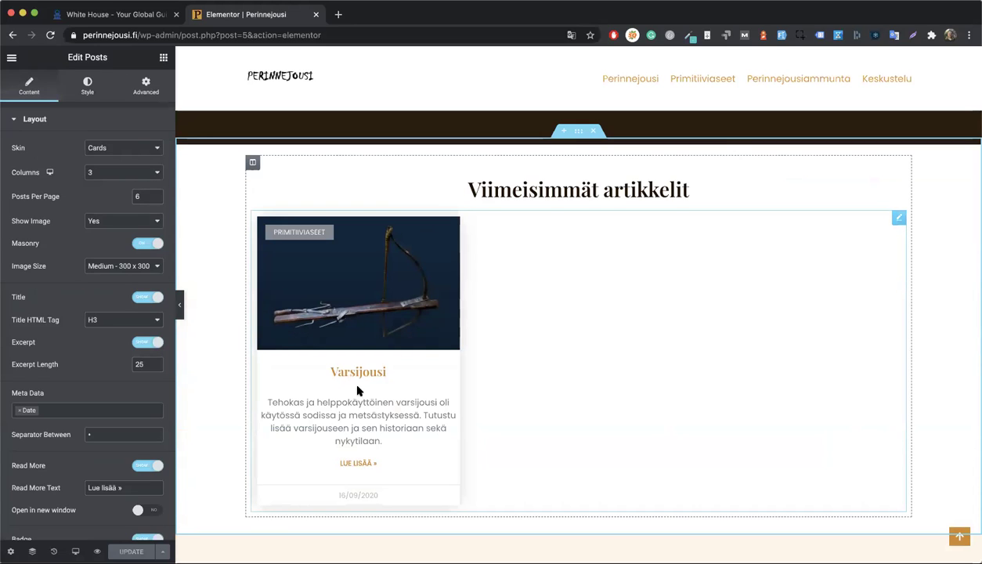
Examine the Posts widget's Advanced and Style settings, including the Content spacing and typography options for the article card
{"action": "scroll", "coordinate": [374, 368], "scroll_direction": "down", "scroll_amount": 1}
{"action": "scroll", "coordinate": [374, 370], "scroll_direction": "down", "scroll_amount": 1}
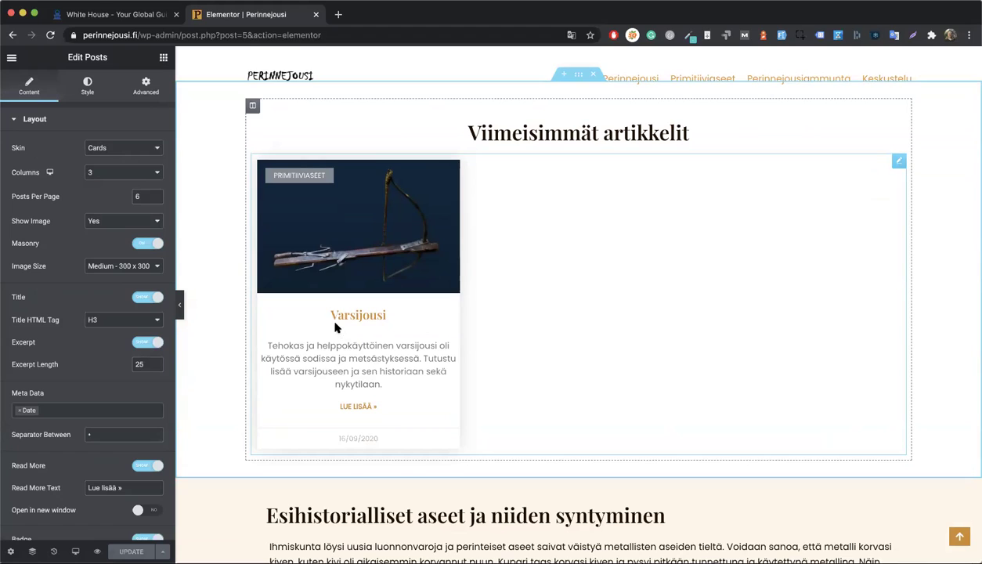
{"action": "left_click", "coordinate": [145, 87]}
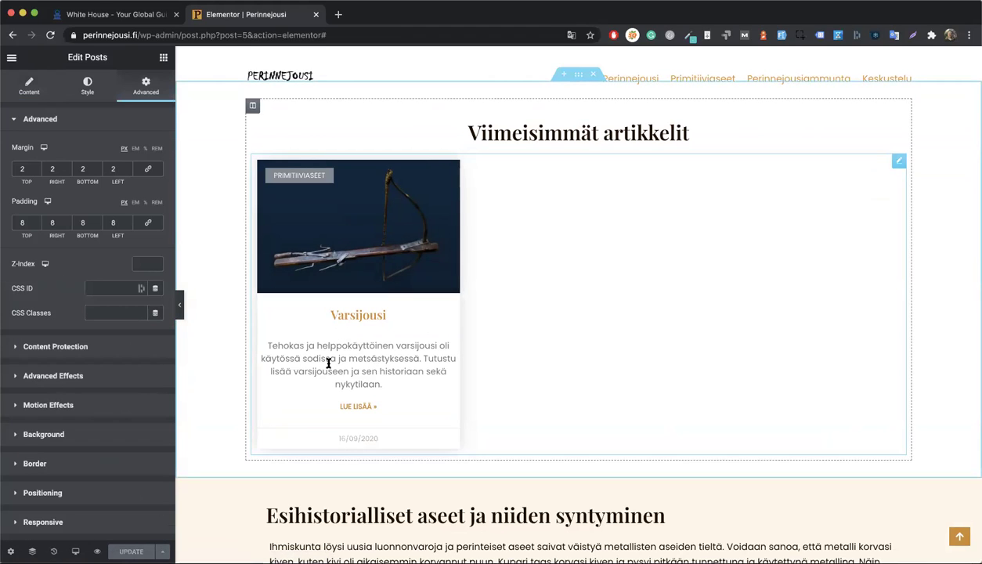
{"action": "left_click", "coordinate": [78, 88]}
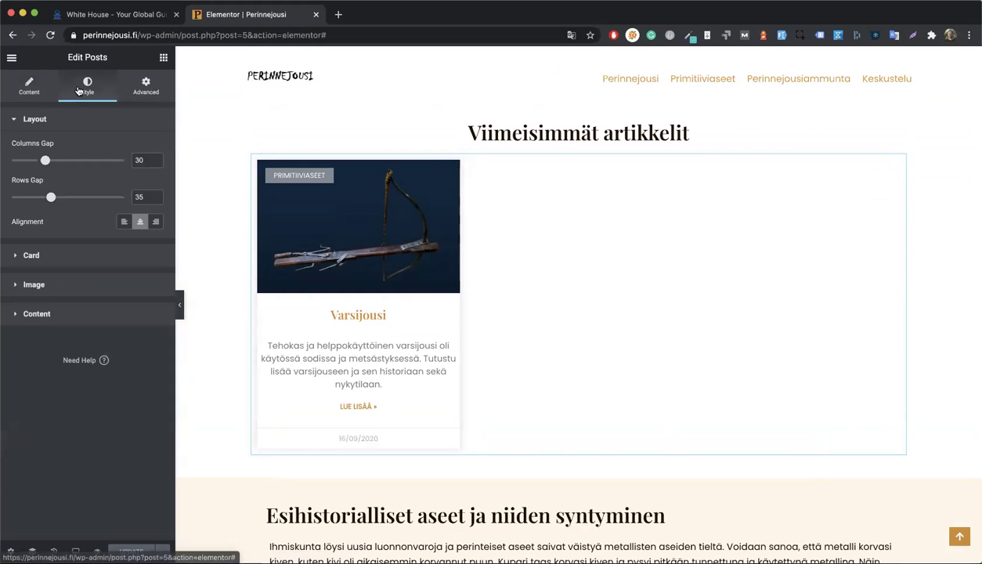
{"action": "left_click", "coordinate": [35, 285]}
{"action": "left_click", "coordinate": [67, 192]}
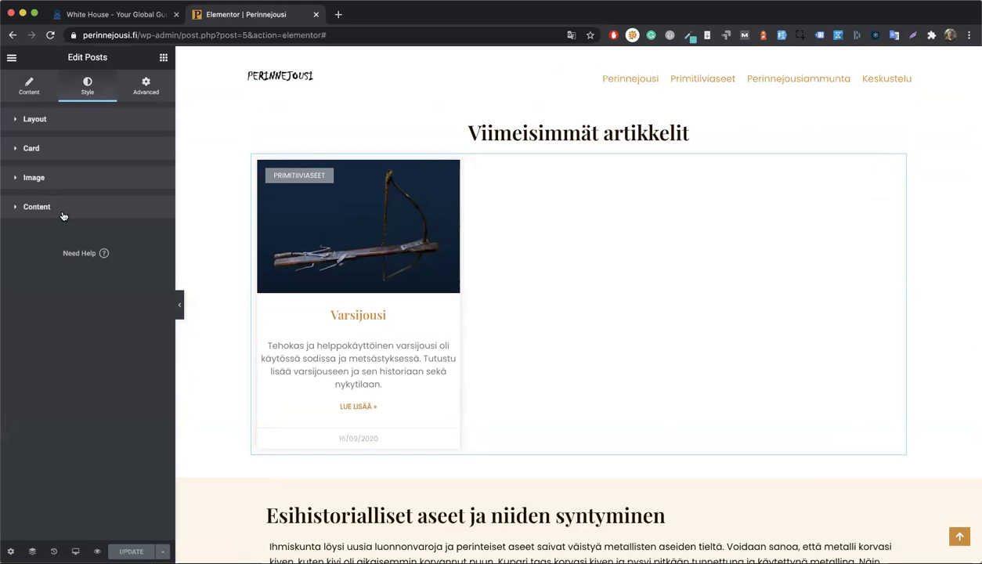
{"action": "left_click", "coordinate": [70, 210]}
{"action": "scroll", "coordinate": [139, 353], "scroll_direction": "down", "scroll_amount": 5}
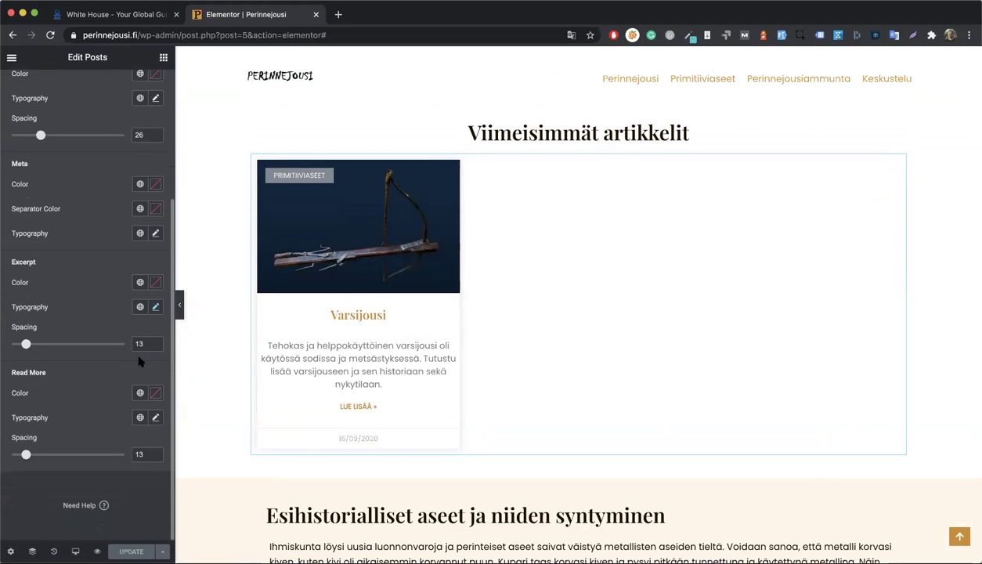
{"action": "scroll", "coordinate": [141, 362], "scroll_direction": "up", "scroll_amount": 5}
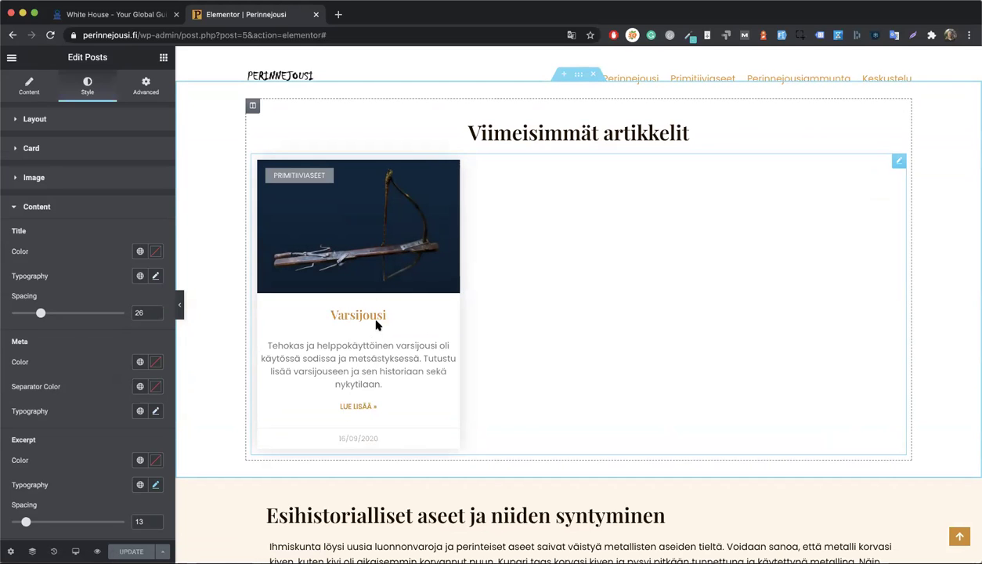
Hide the Read More link in the Posts widget's layout settings and save the page
{"action": "left_click", "coordinate": [29, 87]}
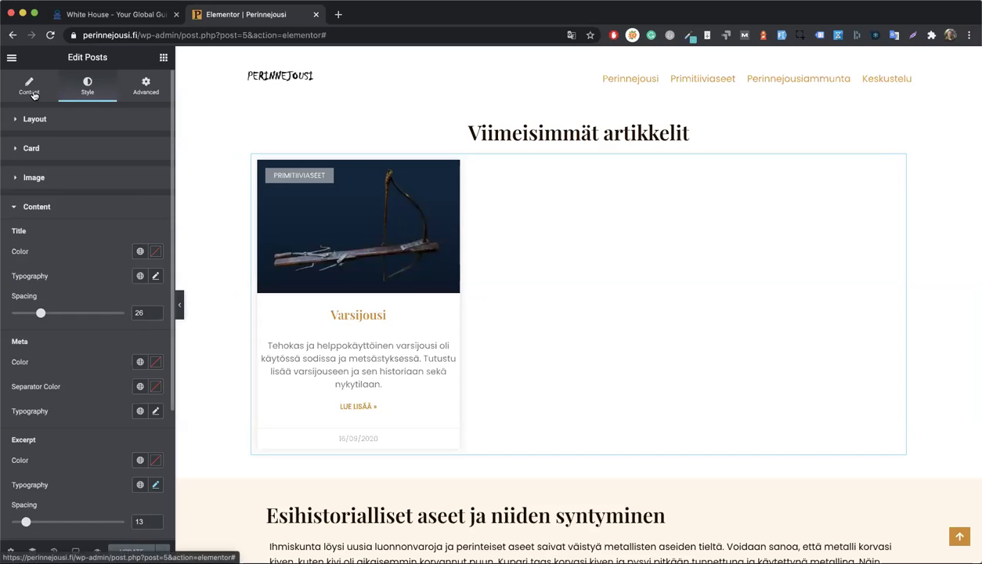
{"action": "scroll", "coordinate": [126, 389], "scroll_direction": "down", "scroll_amount": 2}
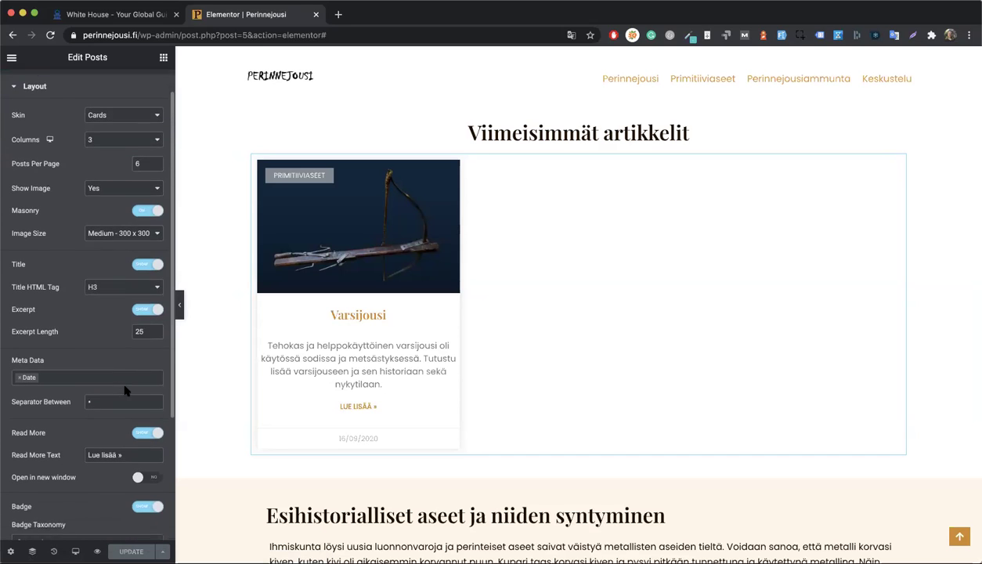
{"action": "left_click", "coordinate": [138, 421]}
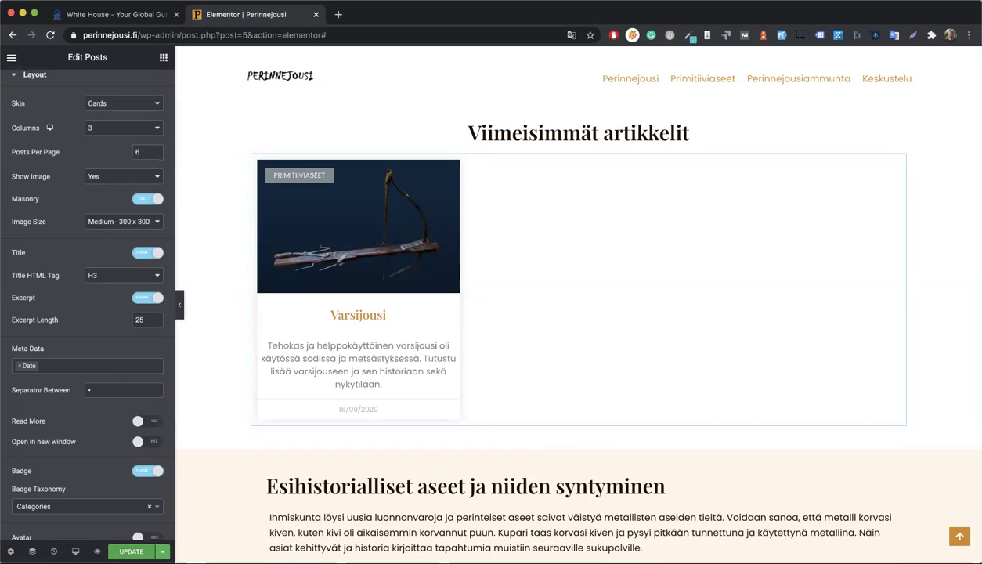
{"action": "key", "text": "super+s"}
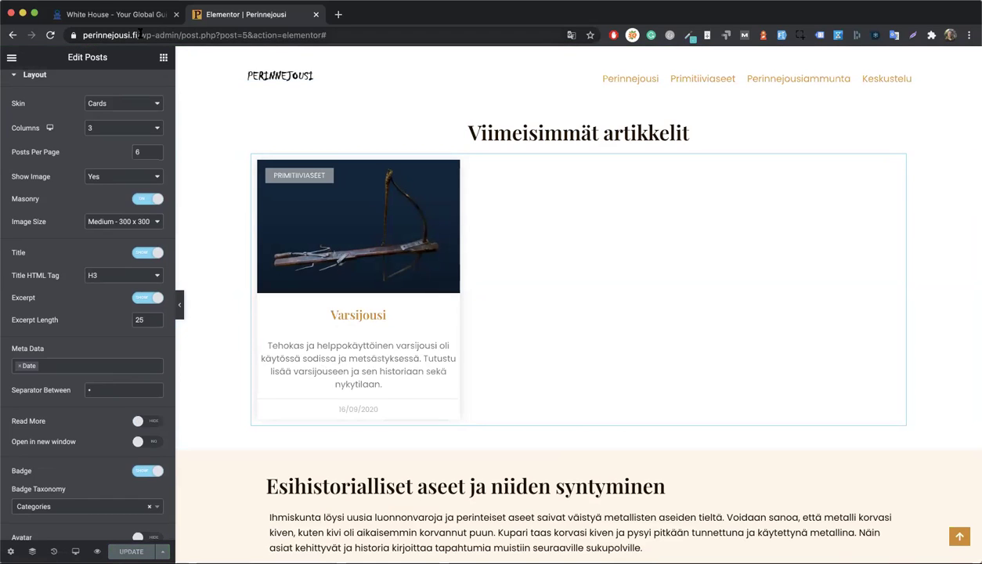
Open the home page at perinnejousi.fi and examine the Varsijousi card and the remaining sections down to the footer
{"action": "left_click_drag", "start_coordinate": [139, 34], "coordinate": [436, 40]}
{"action": "key", "text": "BackSpace"}
{"action": "key", "text": "Return"}
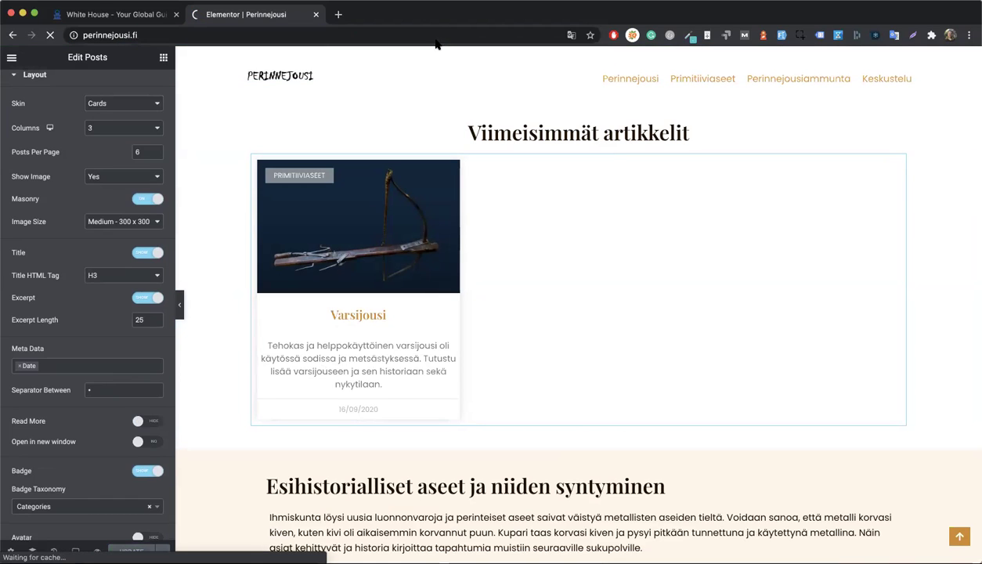
{"action": "scroll", "coordinate": [523, 294], "scroll_direction": "down", "scroll_amount": 6}
{"action": "scroll", "coordinate": [423, 299], "scroll_direction": "down", "scroll_amount": 15}
{"action": "scroll", "coordinate": [307, 279], "scroll_direction": "up", "scroll_amount": 10}
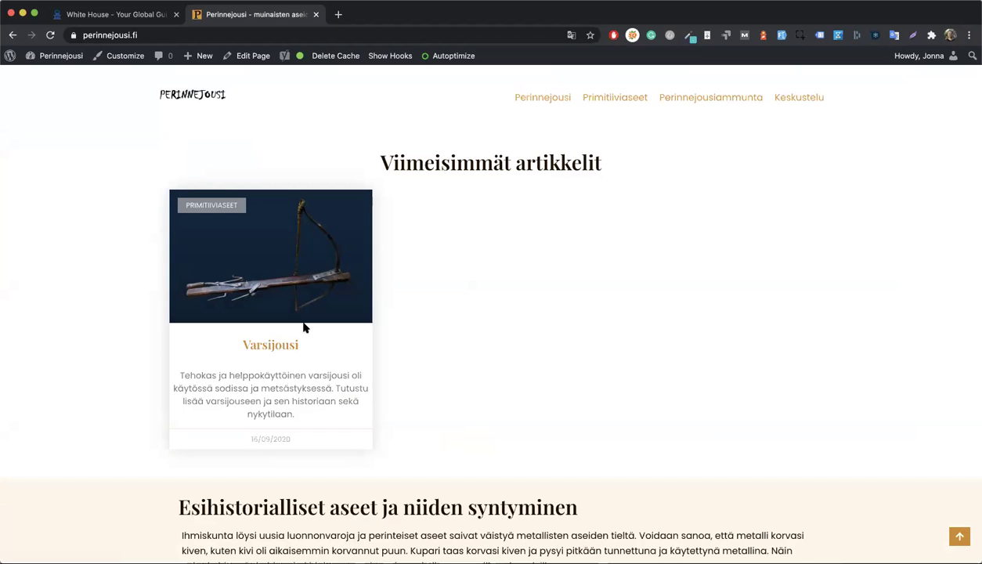
{"action": "scroll", "coordinate": [304, 328], "scroll_direction": "down", "scroll_amount": 20}
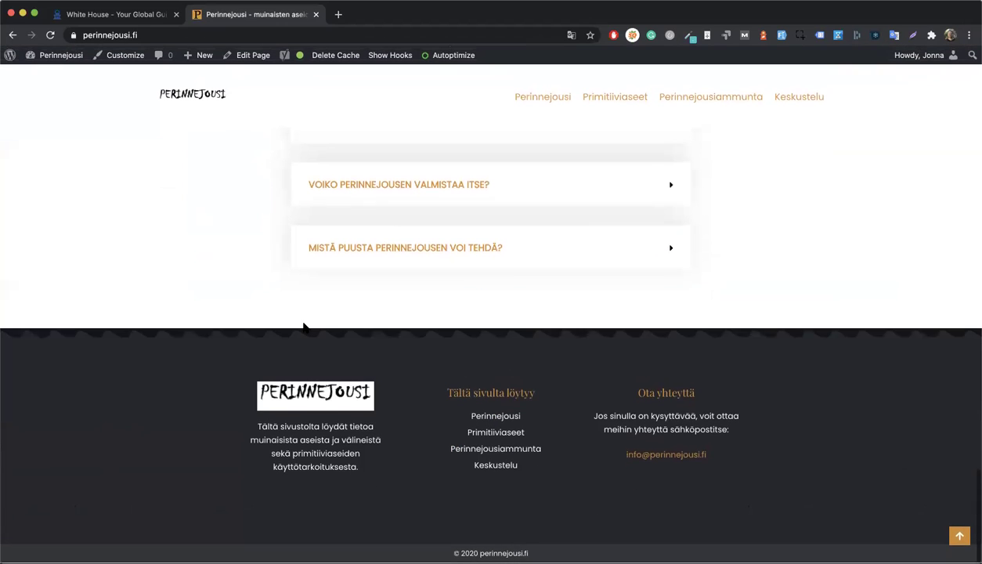
{"action": "scroll", "coordinate": [304, 327], "scroll_direction": "up", "scroll_amount": 20}
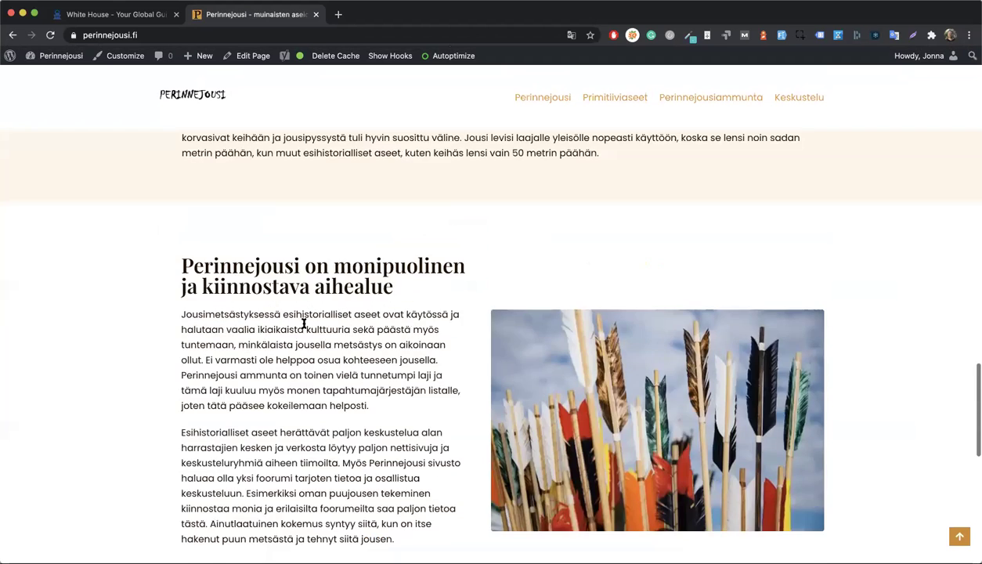
{"action": "scroll", "coordinate": [304, 328], "scroll_direction": "up", "scroll_amount": 12}
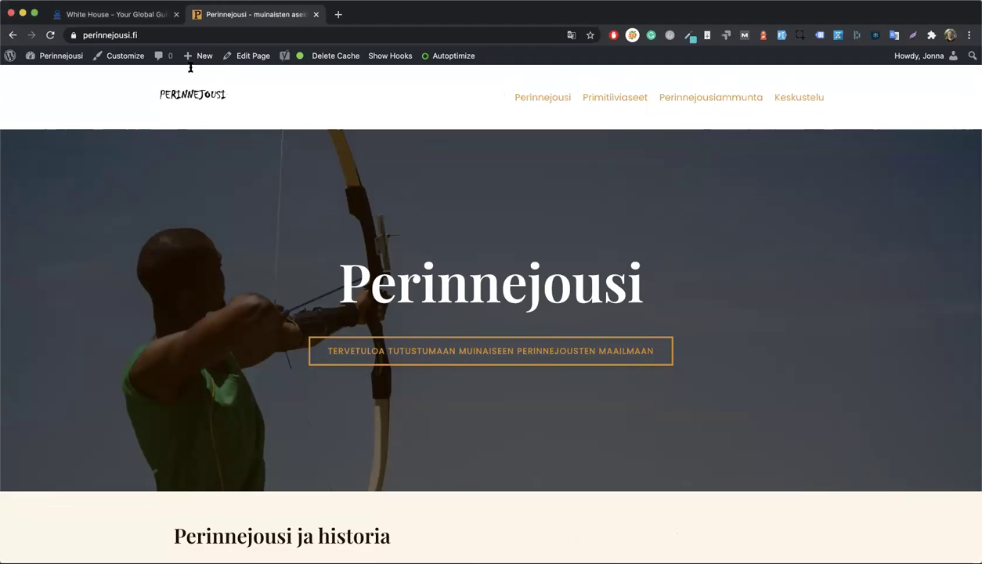
Open the General Settings of the Perinnejousi site in the WordPress admin area
{"action": "left_click", "coordinate": [135, 16]}
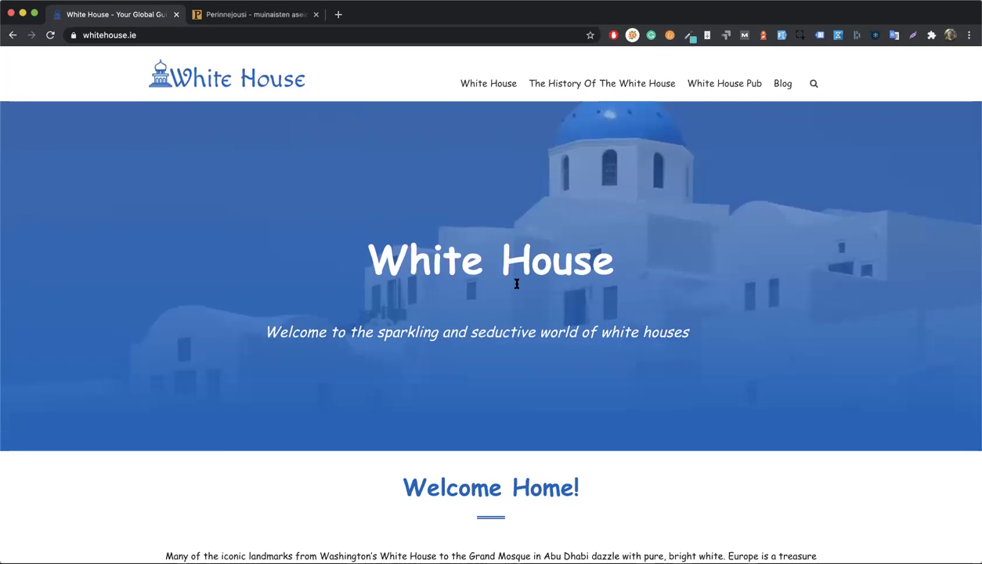
{"action": "left_click", "coordinate": [235, 15]}
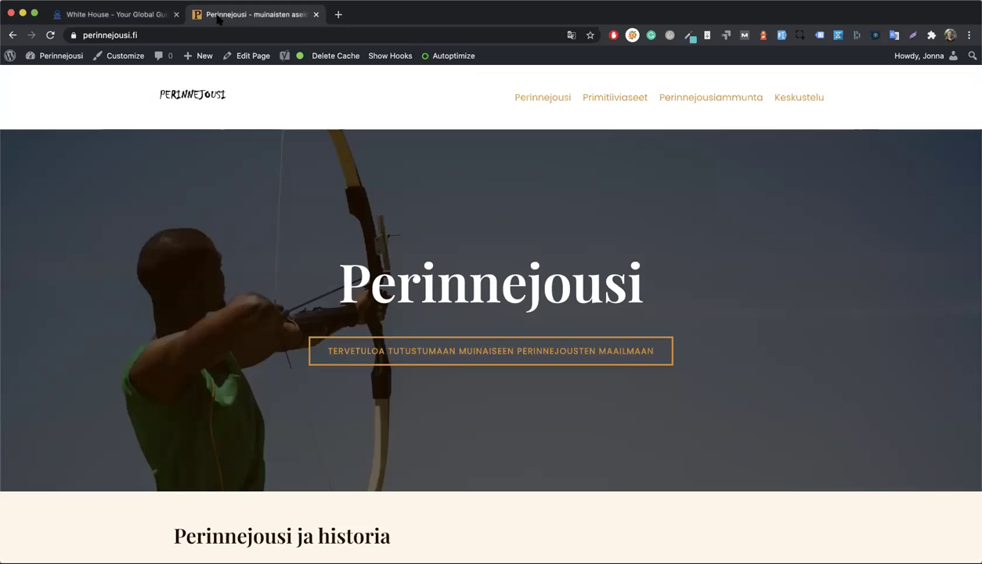
{"action": "left_click", "coordinate": [45, 76]}
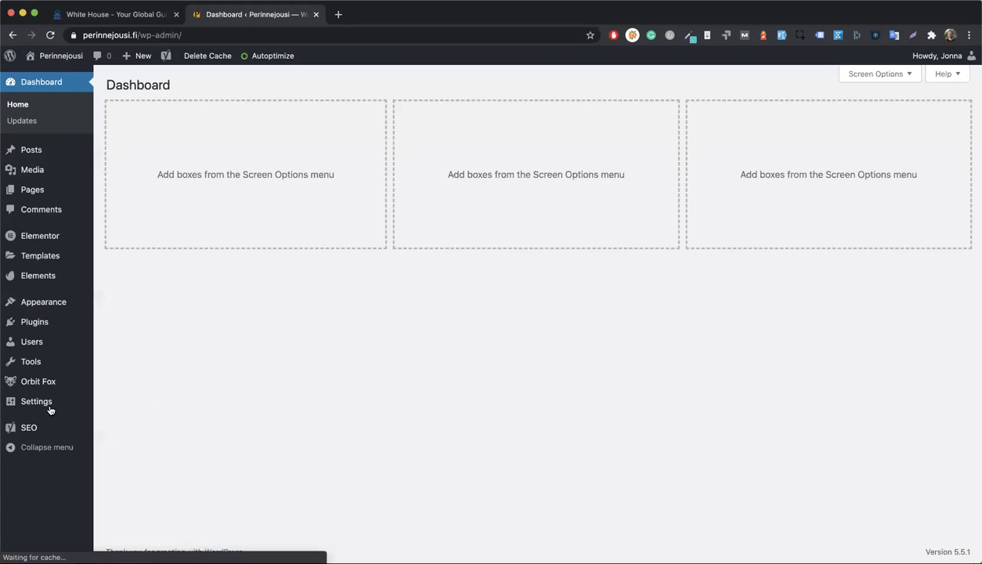
{"action": "mouse_move", "coordinate": [48, 405]}
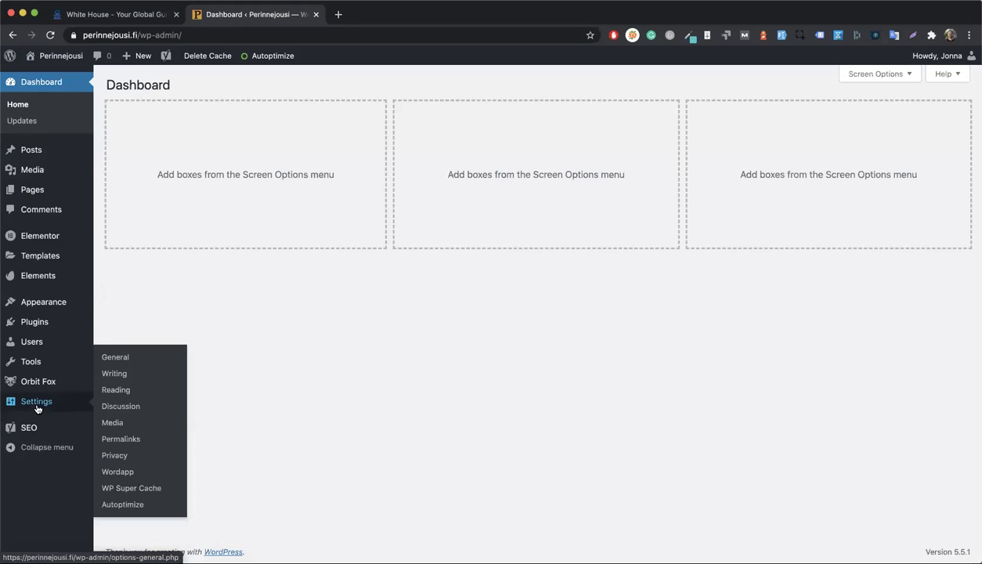
{"action": "left_click", "coordinate": [122, 360]}
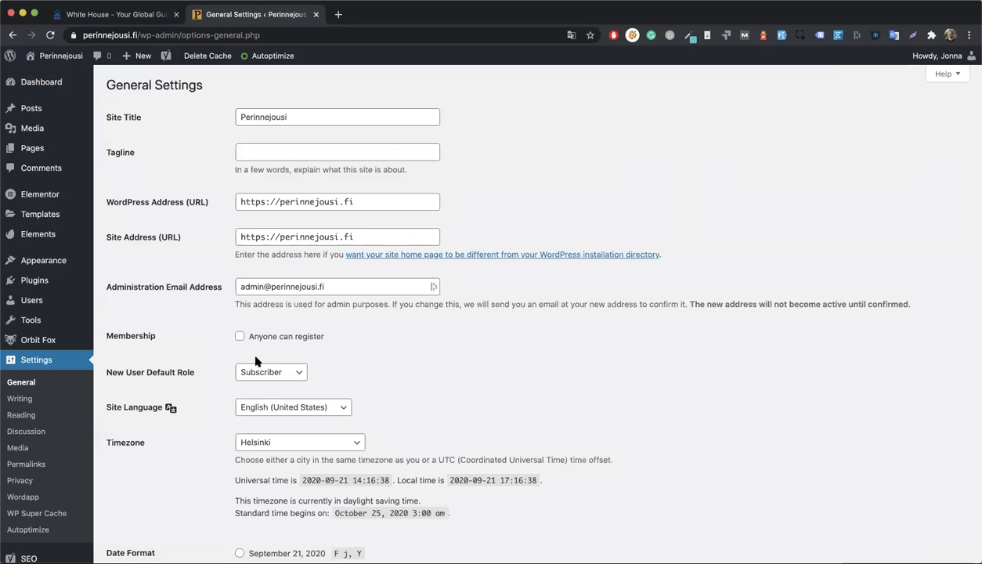
Set the site language to Suomi and save the general settings
{"action": "left_click", "coordinate": [254, 407]}
{"action": "left_click", "coordinate": [258, 419]}
{"action": "scroll", "coordinate": [398, 441], "scroll_direction": "down", "scroll_amount": 1}
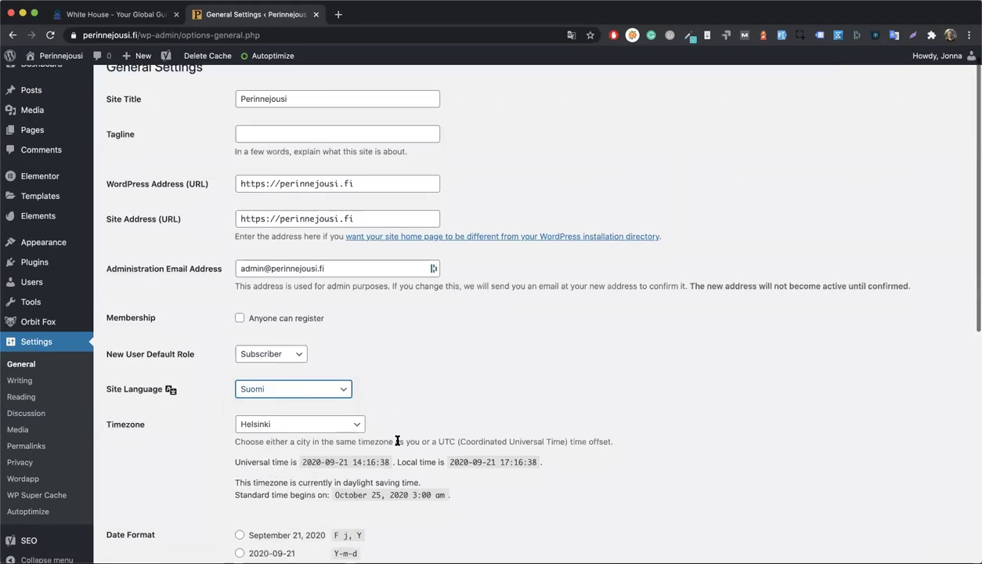
{"action": "scroll", "coordinate": [397, 441], "scroll_direction": "down", "scroll_amount": 10}
{"action": "left_click", "coordinate": [134, 500]}
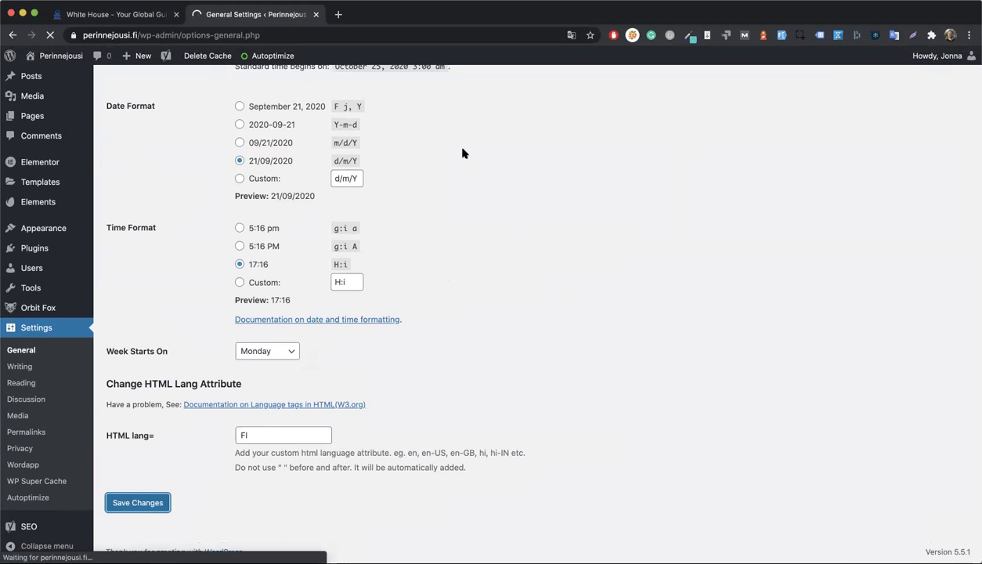
Close the Perinnejousi site and look through the sections of the White House home page at whitehouse.ie
{"action": "key", "text": "super+w"}
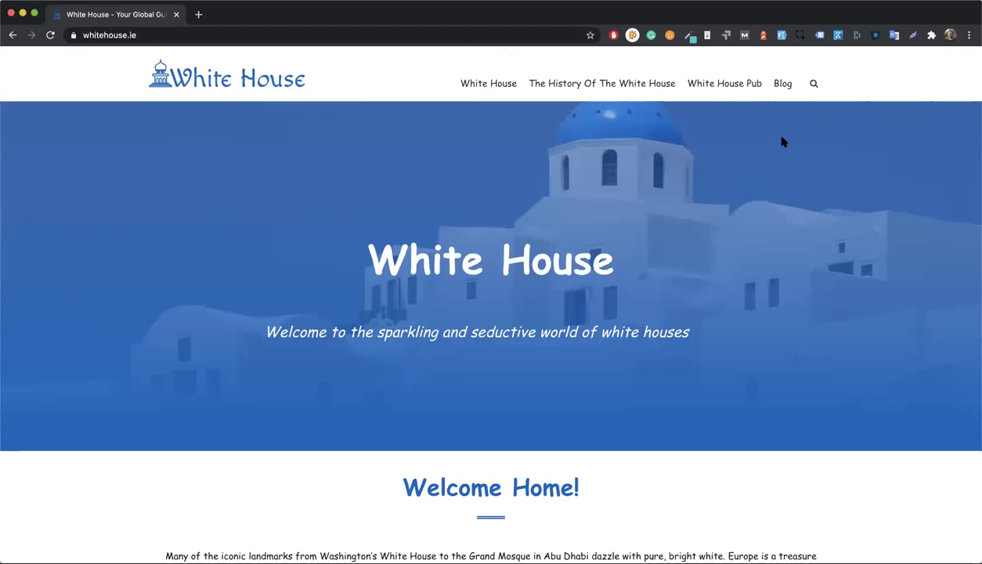
{"action": "scroll", "coordinate": [567, 423], "scroll_direction": "down", "scroll_amount": 10}
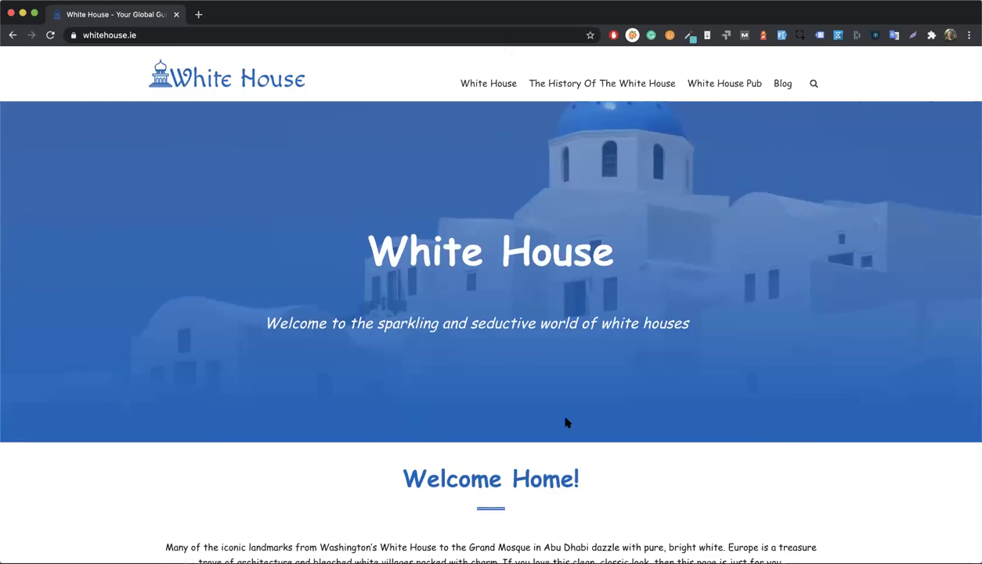
{"action": "scroll", "coordinate": [567, 423], "scroll_direction": "down", "scroll_amount": 12}
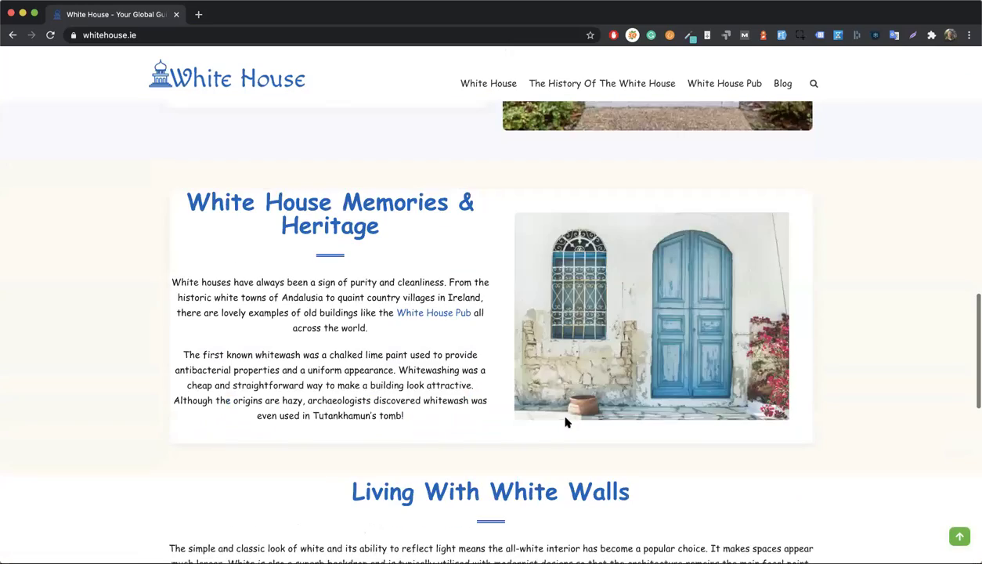
{"action": "scroll", "coordinate": [566, 424], "scroll_direction": "up", "scroll_amount": 9}
{"action": "scroll", "coordinate": [566, 423], "scroll_direction": "down", "scroll_amount": 8}
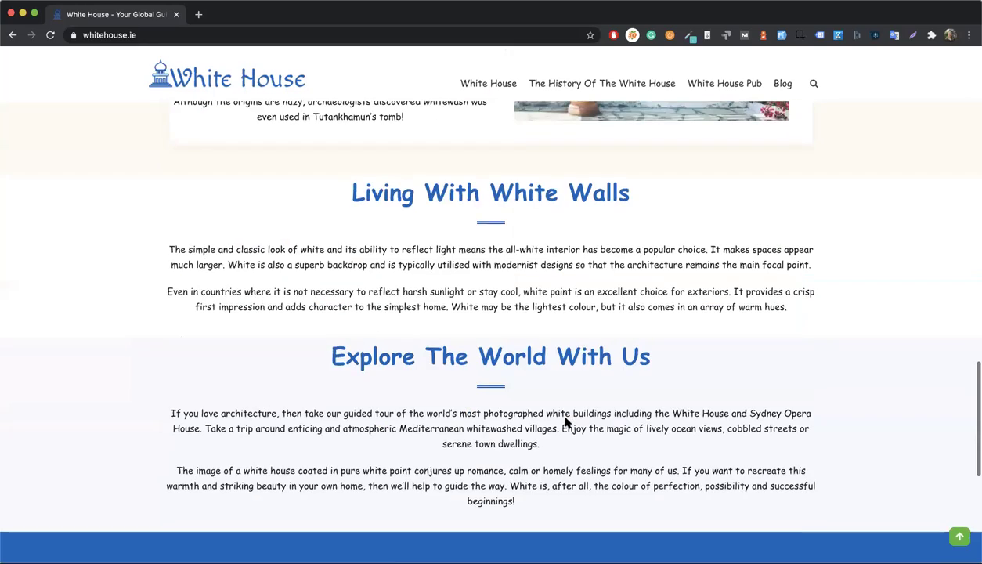
{"action": "scroll", "coordinate": [566, 421], "scroll_direction": "up", "scroll_amount": 15}
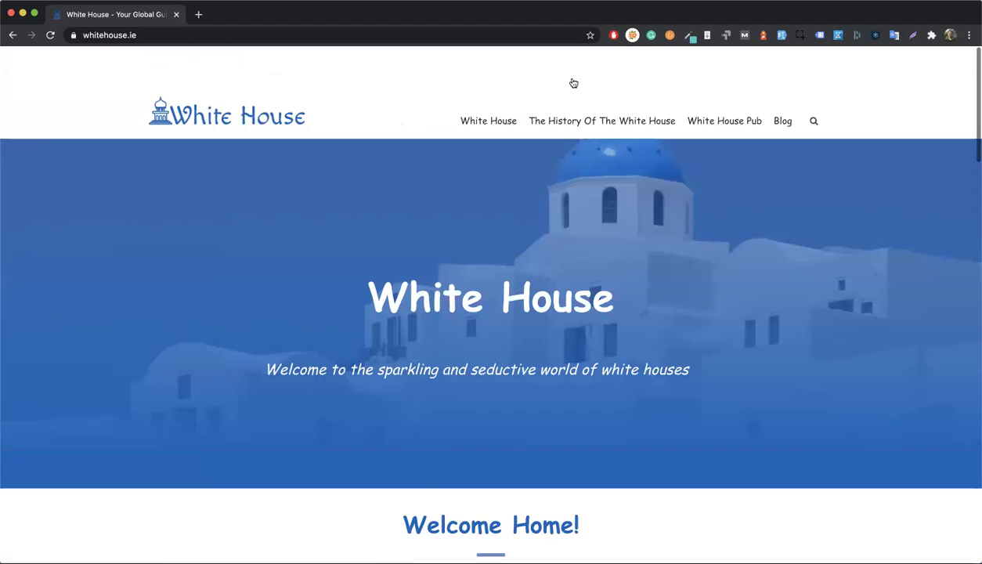
Look through The History Of The White House page and the White House Pub page from header to end
{"action": "left_click", "coordinate": [570, 82]}
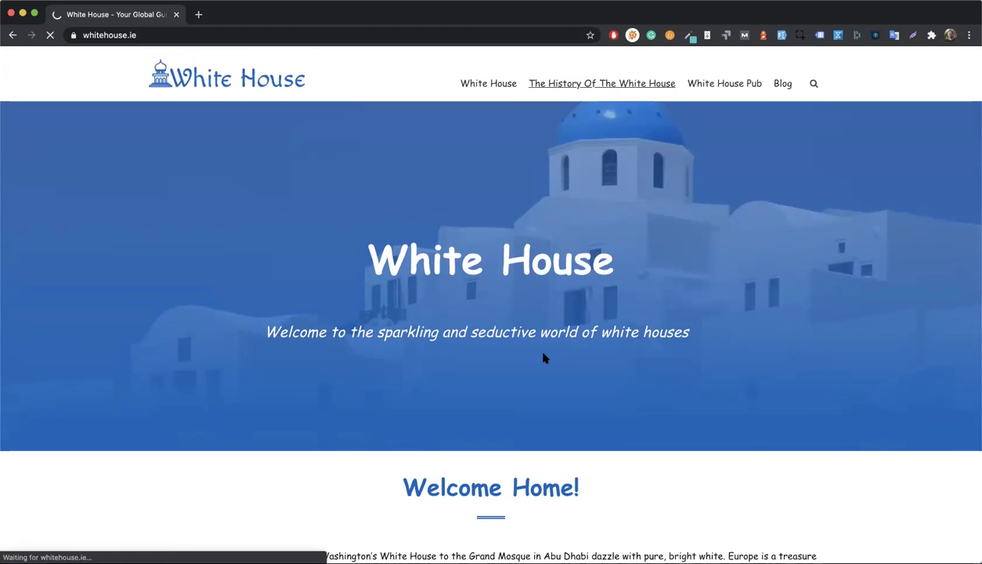
{"action": "scroll", "coordinate": [409, 433], "scroll_direction": "down", "scroll_amount": 10}
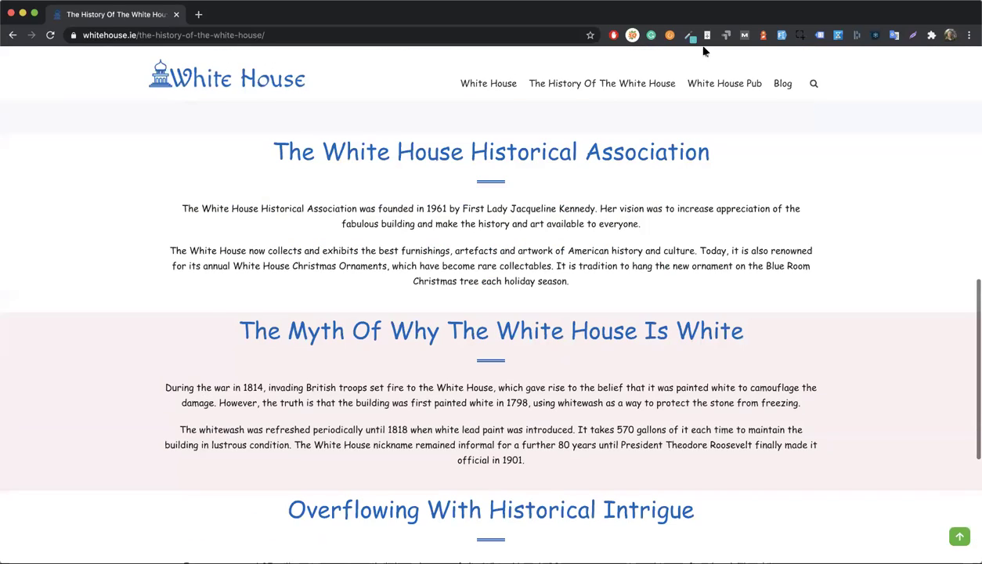
{"action": "scroll", "coordinate": [692, 71], "scroll_direction": "up", "scroll_amount": 10}
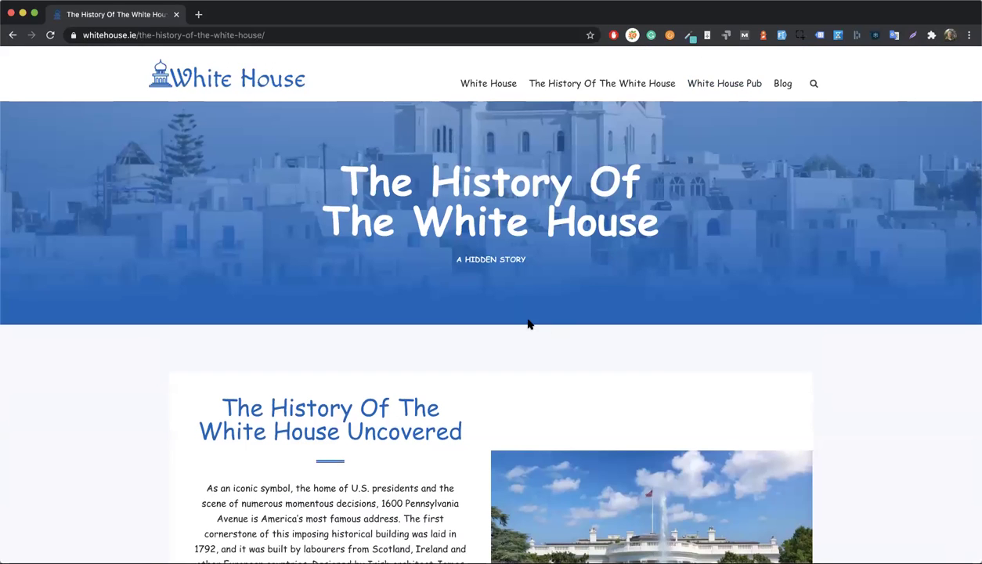
{"action": "left_click", "coordinate": [709, 86]}
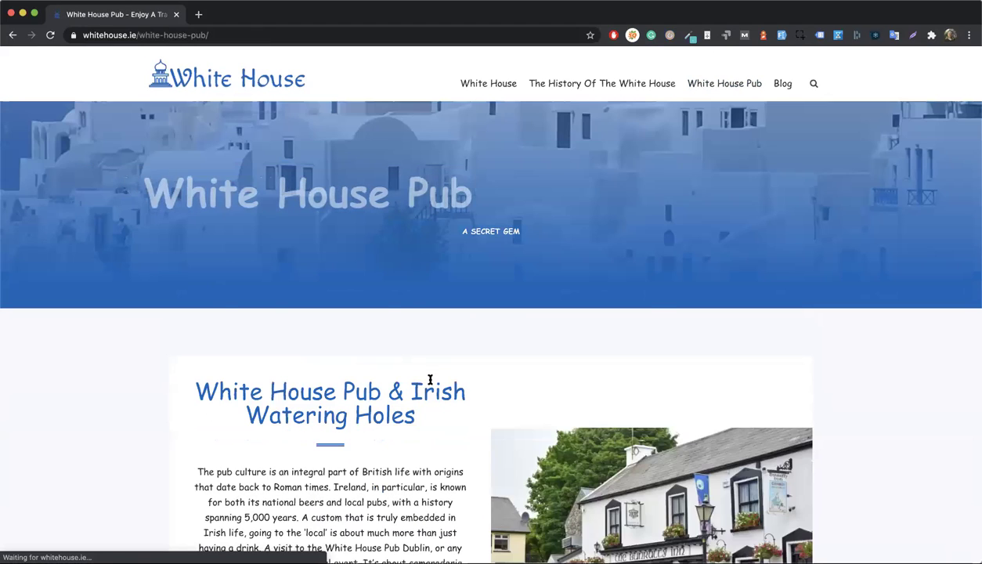
{"action": "scroll", "coordinate": [417, 421], "scroll_direction": "down", "scroll_amount": 20}
{"action": "scroll", "coordinate": [311, 100], "scroll_direction": "up", "scroll_amount": 20}
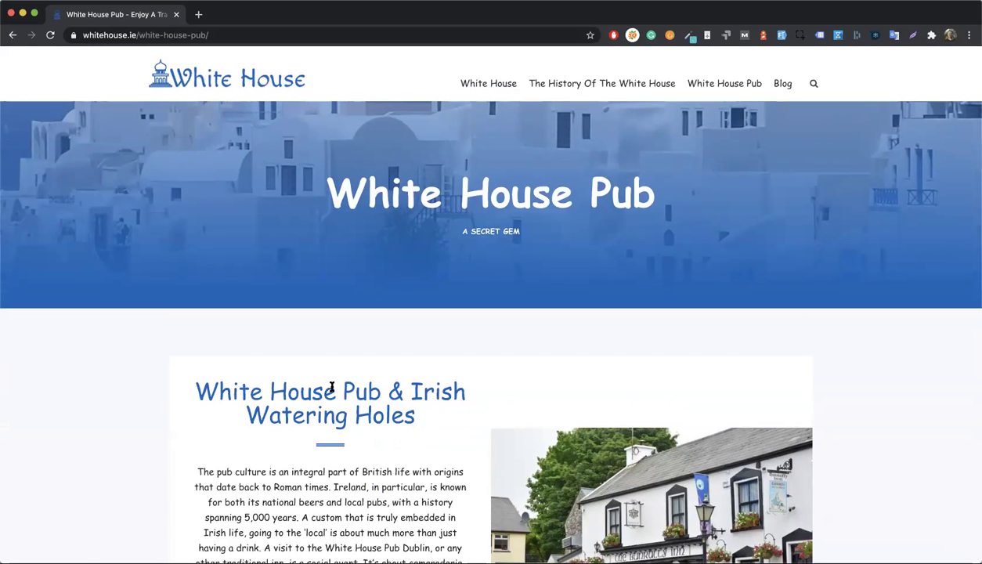
Return to the White House home page and examine its content sections and the questions section
{"action": "left_click", "coordinate": [464, 86]}
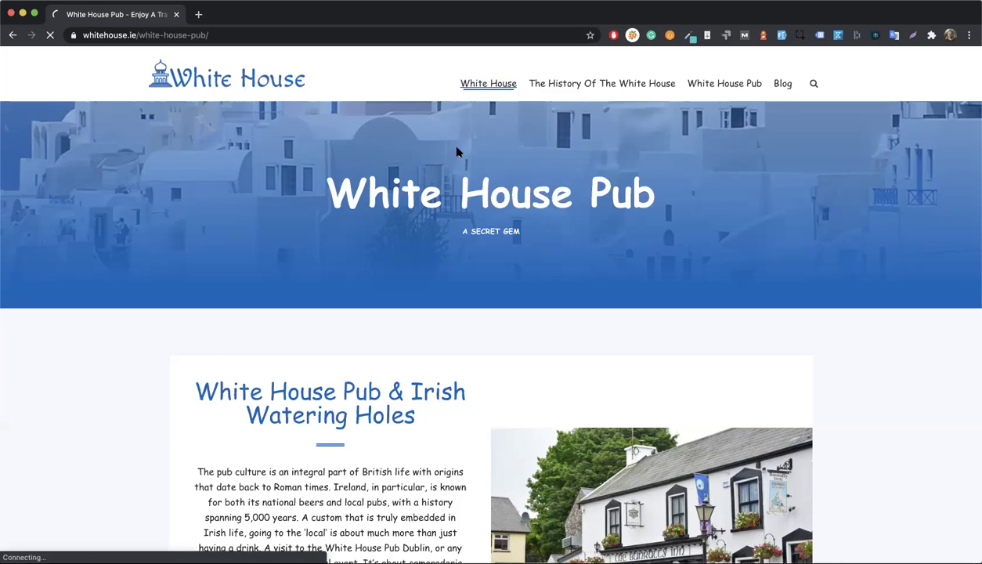
{"action": "scroll", "coordinate": [410, 357], "scroll_direction": "down", "scroll_amount": 15}
{"action": "scroll", "coordinate": [410, 359], "scroll_direction": "down", "scroll_amount": 20}
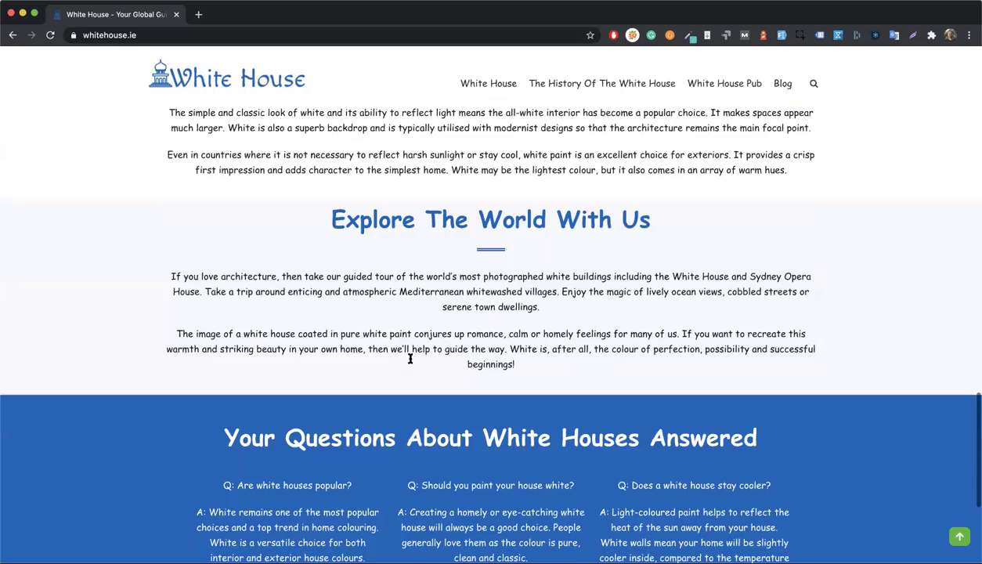
{"action": "scroll", "coordinate": [399, 345], "scroll_direction": "up", "scroll_amount": 7}
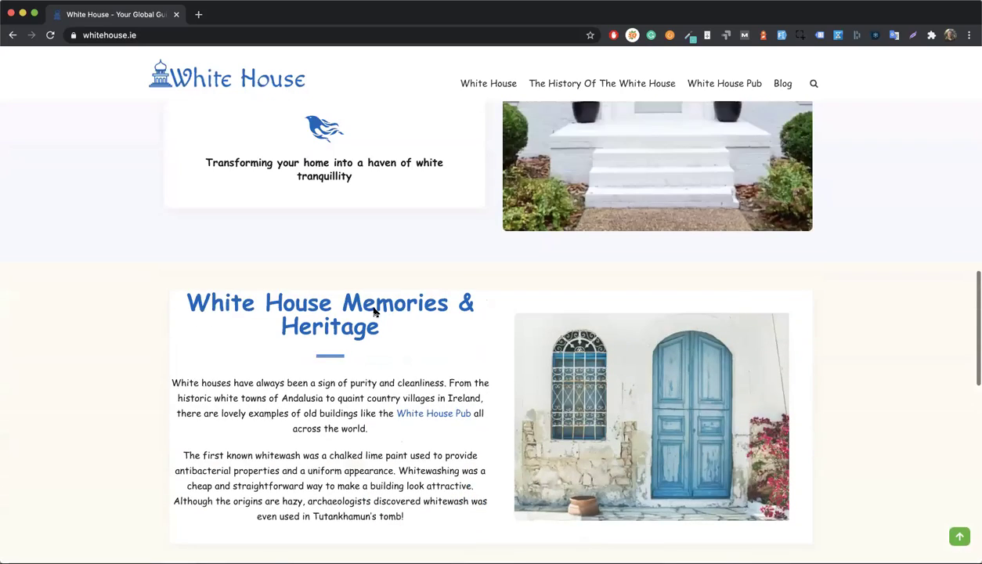
Examine the Living With White Walls and Explore The World With Us sections, highlighting each section's heading and text in turn
{"action": "scroll", "coordinate": [376, 313], "scroll_direction": "down", "scroll_amount": 4}
{"action": "left_click_drag", "start_coordinate": [464, 313], "coordinate": [757, 409]}
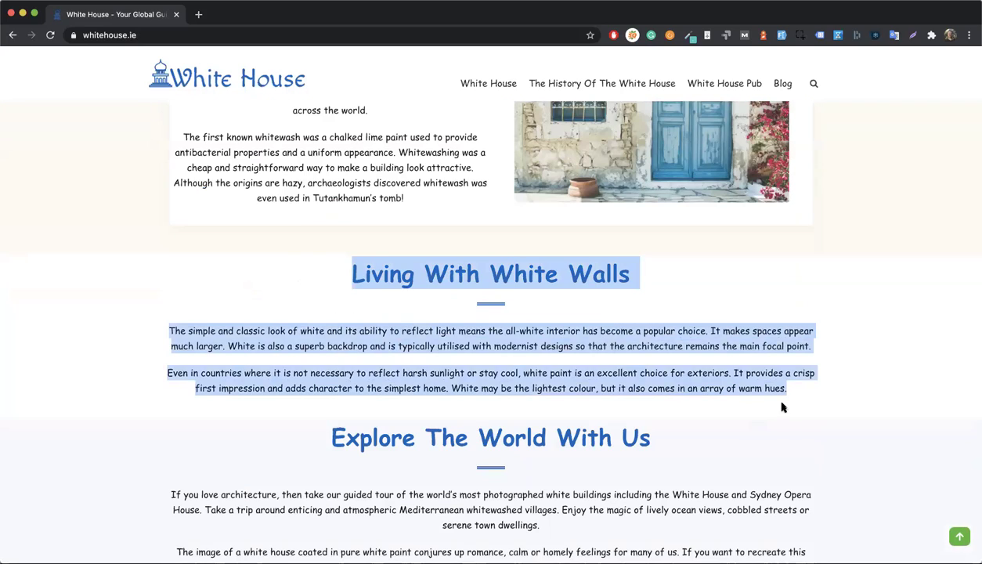
{"action": "scroll", "coordinate": [294, 259], "scroll_direction": "down", "scroll_amount": 3}
{"action": "left_click_drag", "start_coordinate": [322, 251], "coordinate": [633, 449]}
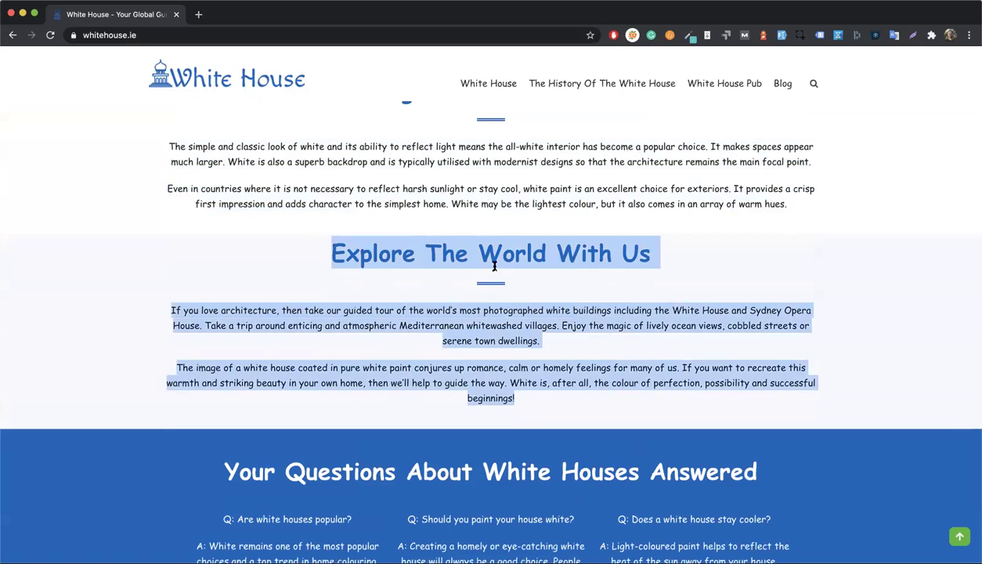
{"action": "scroll", "coordinate": [494, 266], "scroll_direction": "up", "scroll_amount": 4}
{"action": "scroll", "coordinate": [518, 460], "scroll_direction": "down", "scroll_amount": 1}
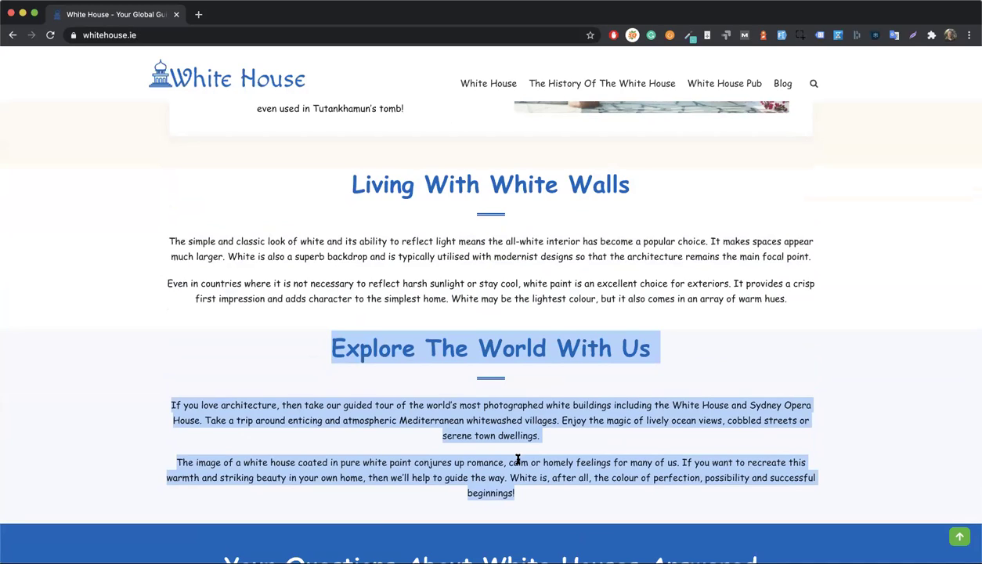
{"action": "left_click", "coordinate": [73, 338]}
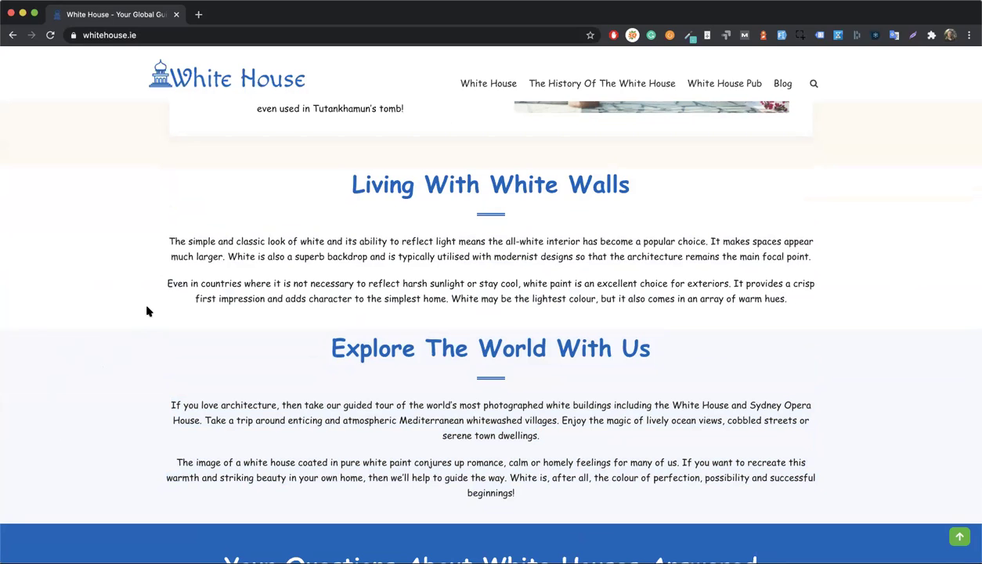
Look through the home page sections from Welcome Home! to Your Questions About White Houses Answered, comparing their backgrounds and layout
{"action": "scroll", "coordinate": [146, 312], "scroll_direction": "up", "scroll_amount": 5}
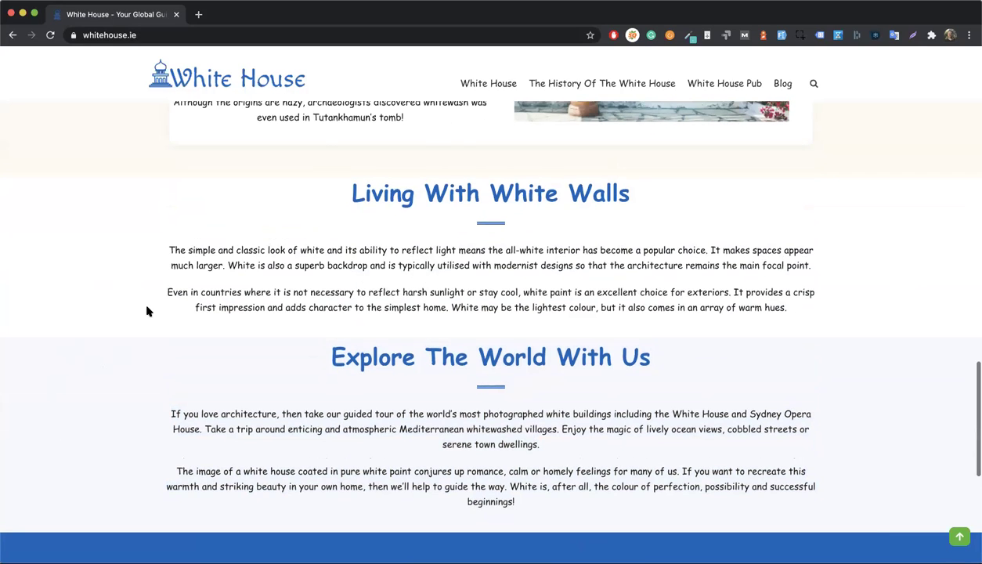
{"action": "scroll", "coordinate": [146, 312], "scroll_direction": "up", "scroll_amount": 7}
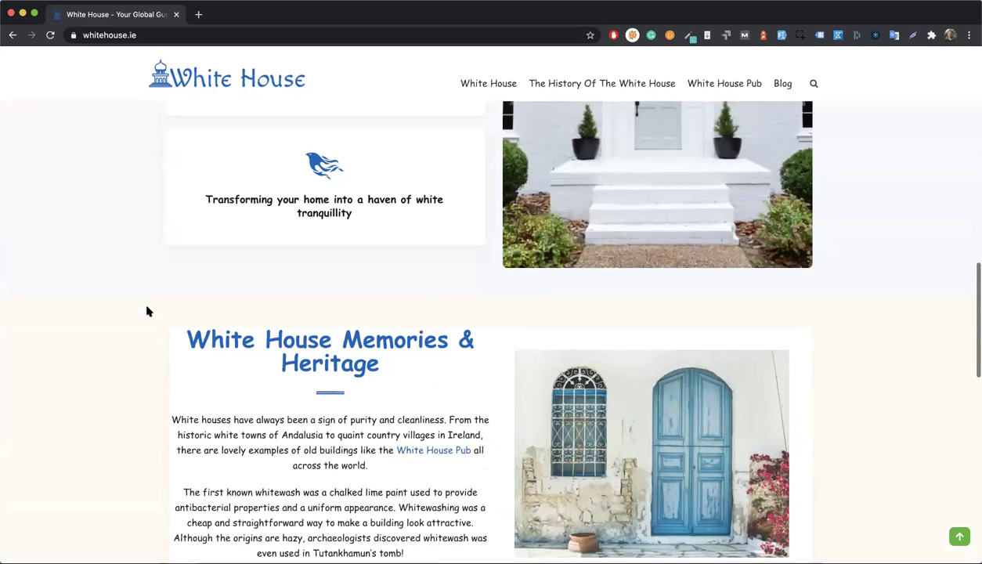
{"action": "scroll", "coordinate": [147, 312], "scroll_direction": "up", "scroll_amount": 6}
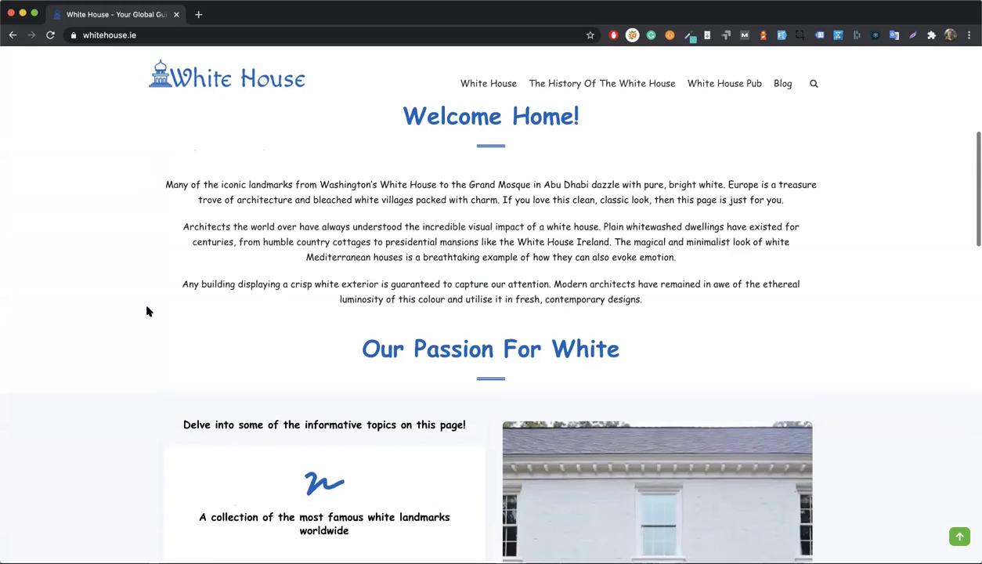
{"action": "scroll", "coordinate": [147, 311], "scroll_direction": "down", "scroll_amount": 11}
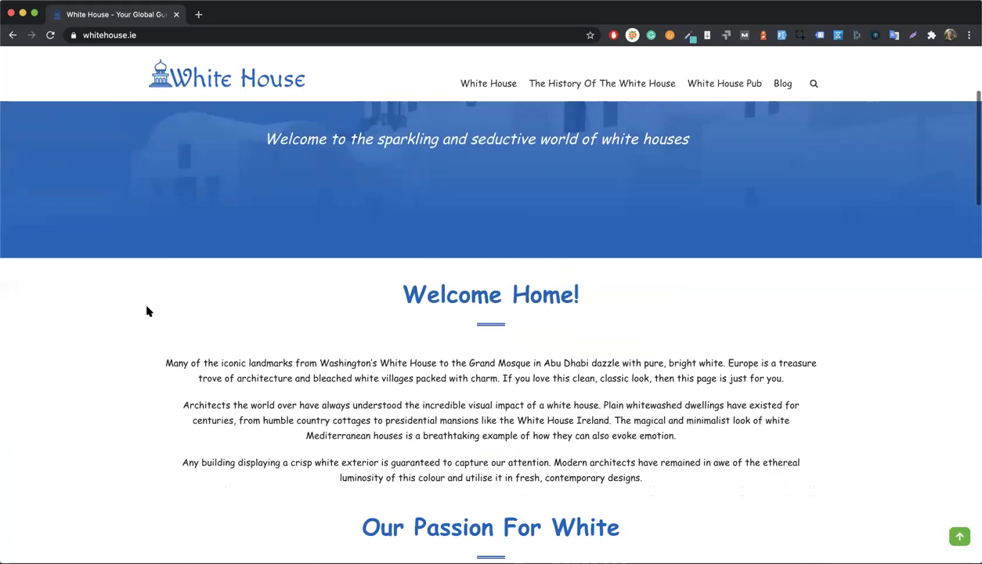
{"action": "scroll", "coordinate": [146, 312], "scroll_direction": "down", "scroll_amount": 5}
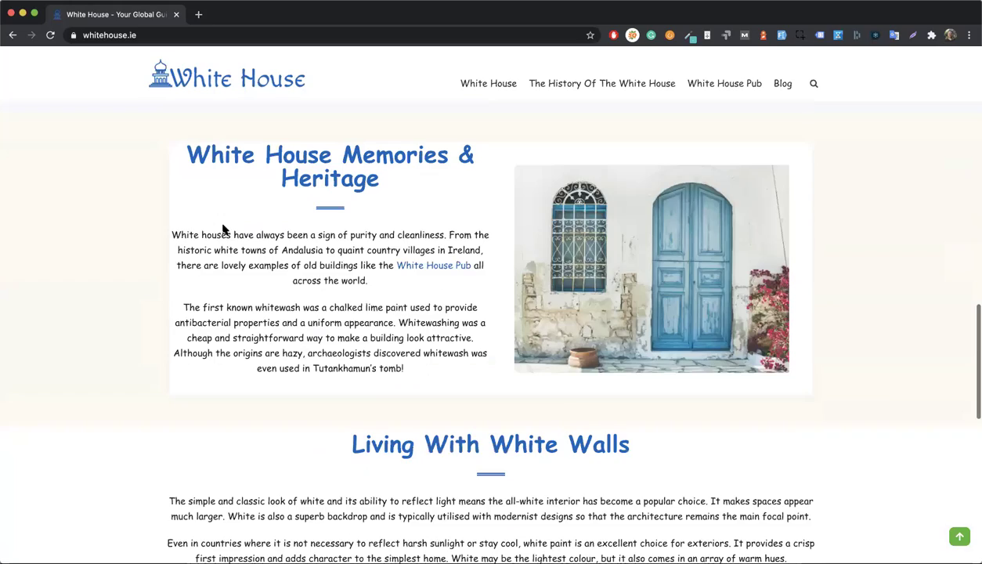
{"action": "scroll", "coordinate": [238, 502], "scroll_direction": "down", "scroll_amount": 1}
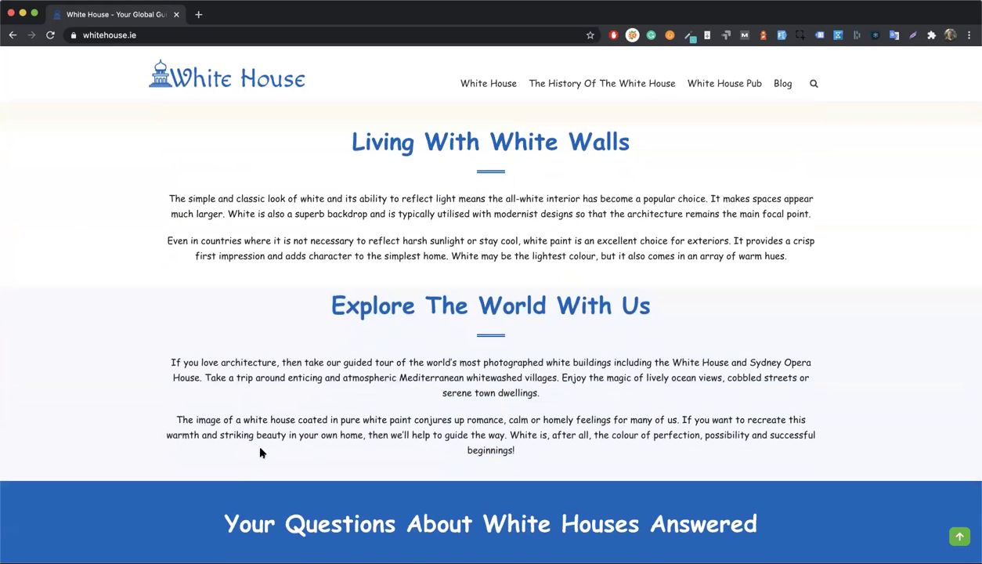
{"action": "scroll", "coordinate": [260, 451], "scroll_direction": "down", "scroll_amount": 2}
{"action": "scroll", "coordinate": [261, 453], "scroll_direction": "down", "scroll_amount": 1}
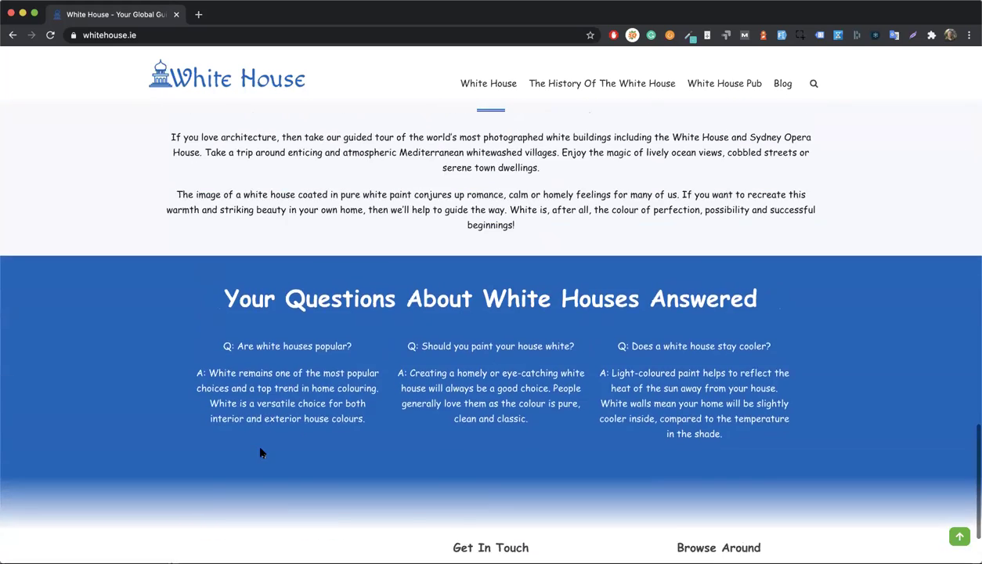
{"action": "scroll", "coordinate": [260, 453], "scroll_direction": "up", "scroll_amount": 1}
{"action": "scroll", "coordinate": [258, 450], "scroll_direction": "down", "scroll_amount": 2}
{"action": "scroll", "coordinate": [258, 449], "scroll_direction": "up", "scroll_amount": 4}
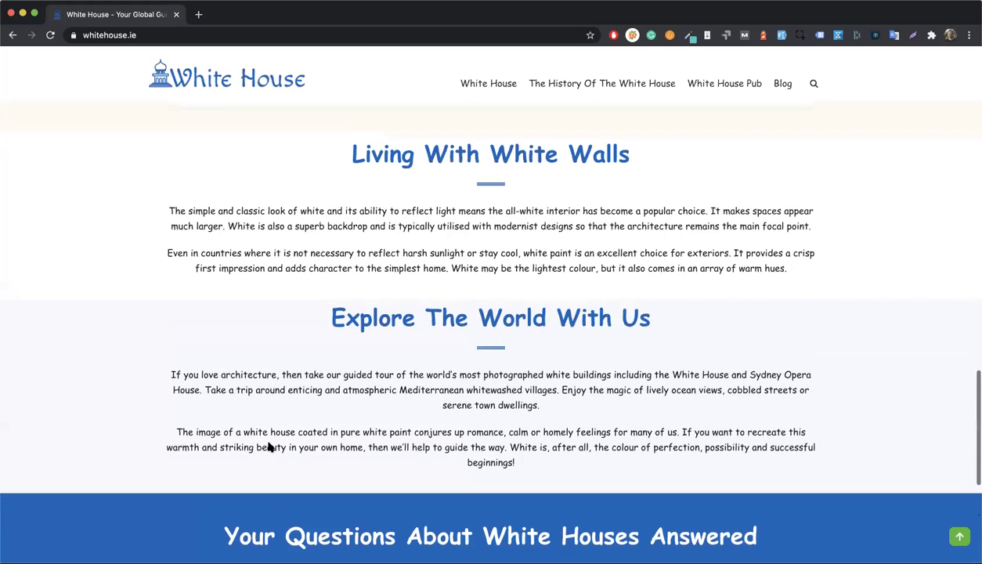
Highlight the Living With White Walls and Explore The World With Us text together, and the first section's heading and opening paragraph separately
{"action": "scroll", "coordinate": [468, 233], "scroll_direction": "up", "scroll_amount": 1}
{"action": "left_click_drag", "start_coordinate": [319, 184], "coordinate": [602, 496]}
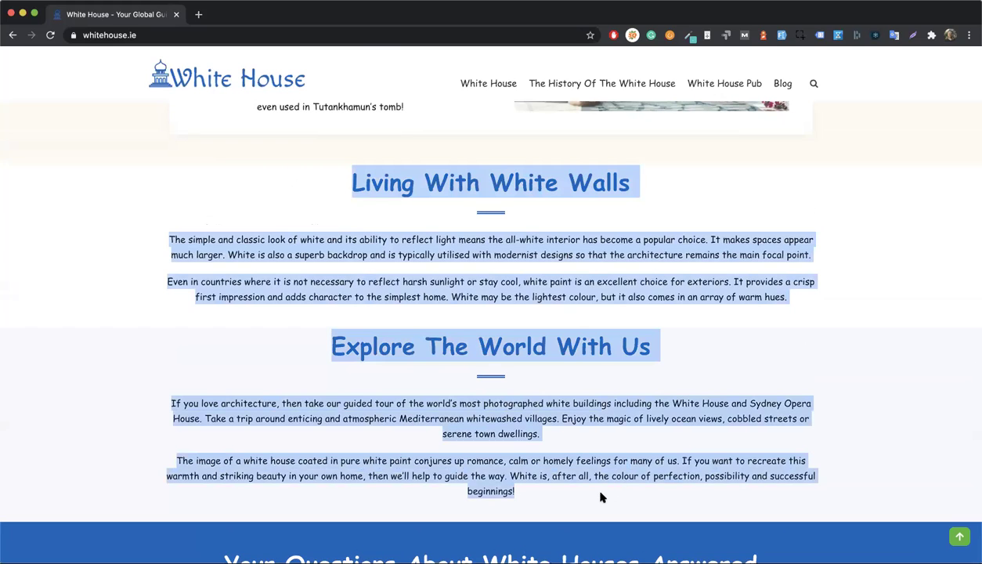
{"action": "left_click", "coordinate": [564, 490]}
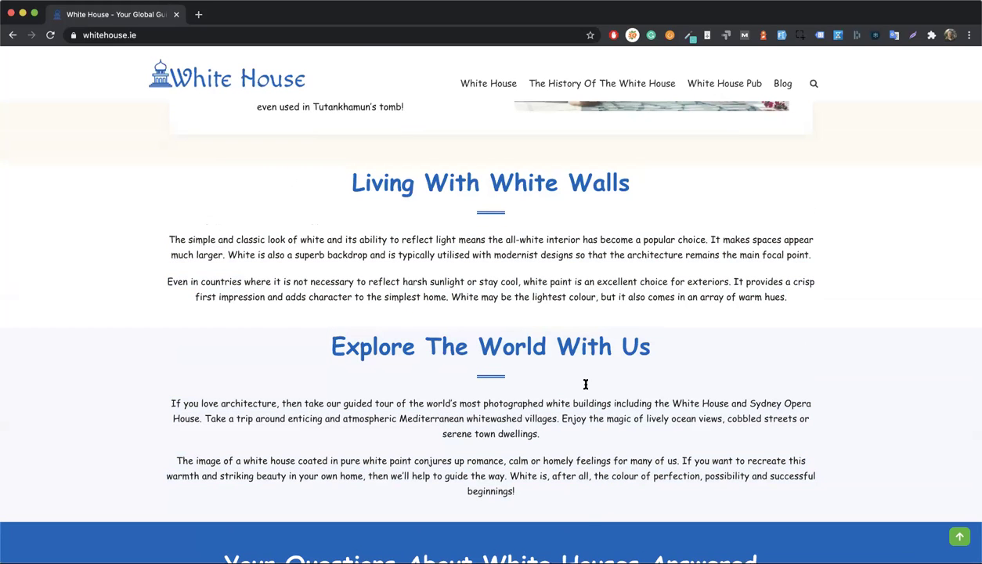
{"action": "left_click_drag", "start_coordinate": [347, 176], "coordinate": [793, 273]}
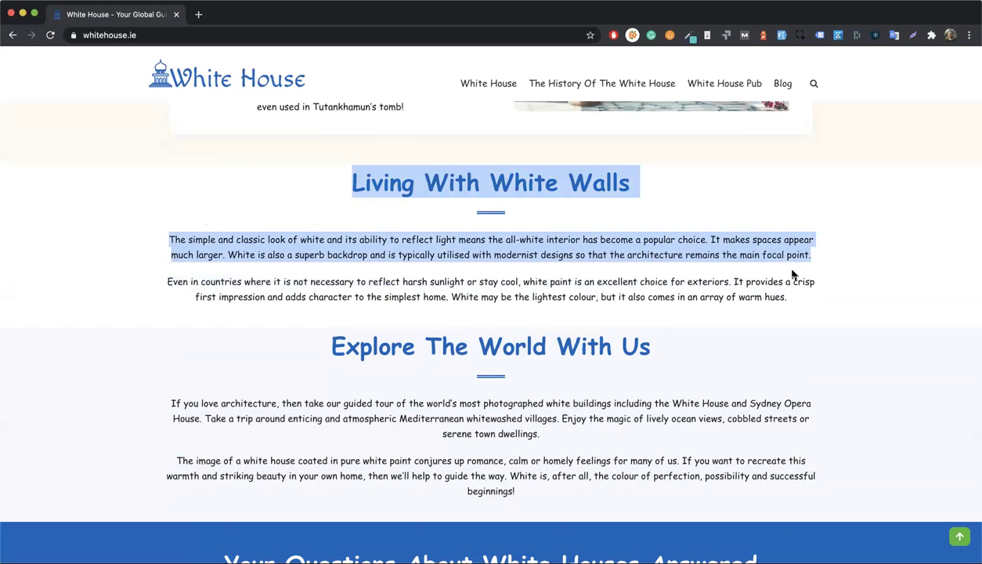
{"action": "scroll", "coordinate": [772, 235], "scroll_direction": "up", "scroll_amount": 2}
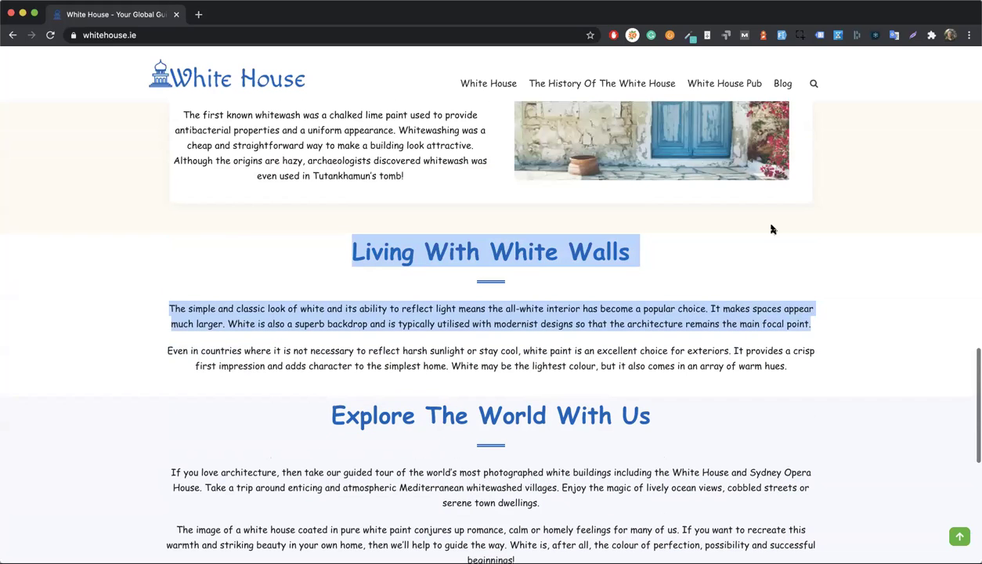
{"action": "left_click", "coordinate": [157, 301]}
Look over the home page from White House Memories & Heritage to the footer and return to its header
{"action": "scroll", "coordinate": [219, 317], "scroll_direction": "up", "scroll_amount": 6}
{"action": "scroll", "coordinate": [221, 319], "scroll_direction": "down", "scroll_amount": 6}
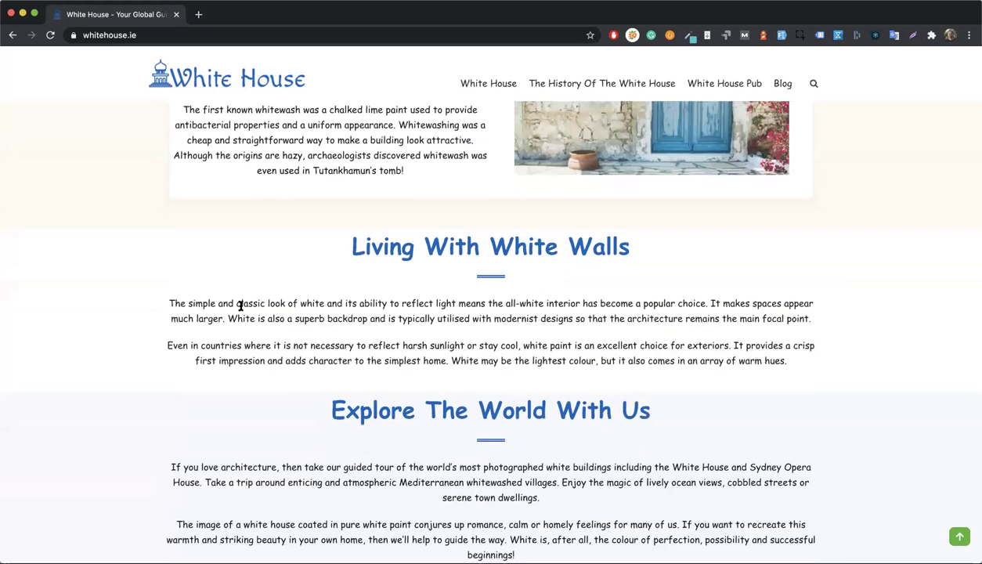
{"action": "scroll", "coordinate": [242, 307], "scroll_direction": "down", "scroll_amount": 6}
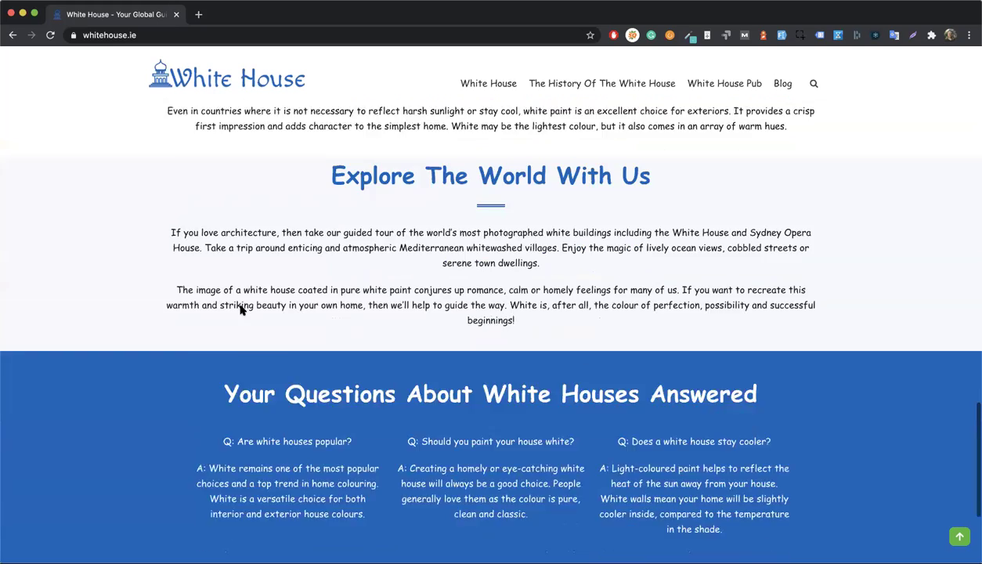
{"action": "scroll", "coordinate": [242, 308], "scroll_direction": "down", "scroll_amount": 4}
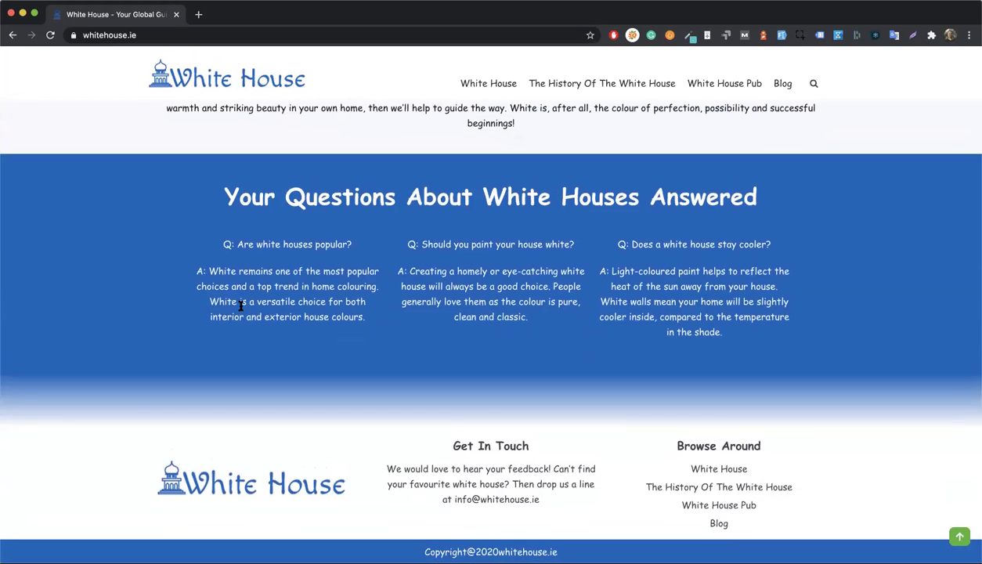
{"action": "scroll", "coordinate": [281, 269], "scroll_direction": "up", "scroll_amount": 20}
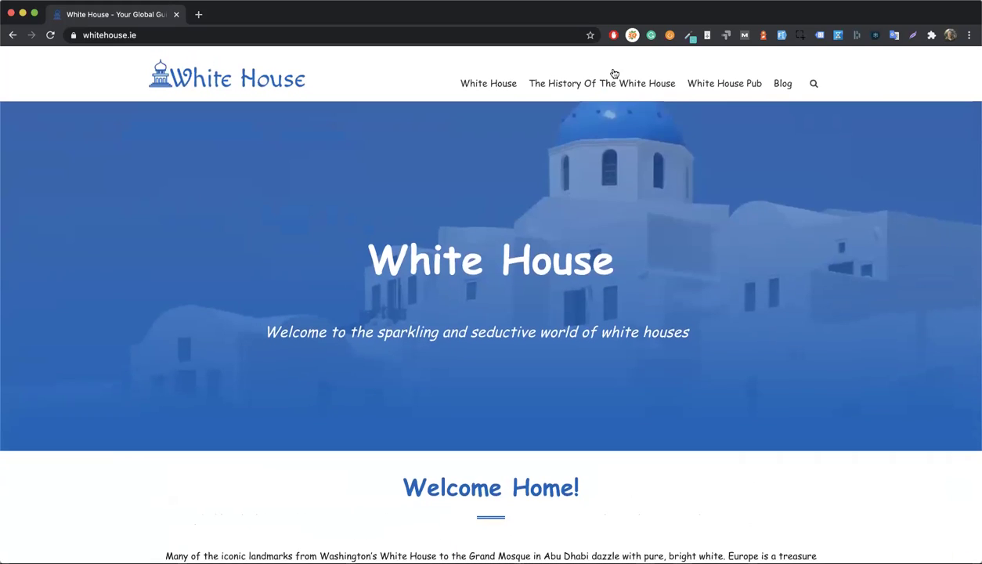
Open The History Of The White House page and examine its sections from the Historical Association to Overflowing With Historical Intrigue
{"action": "left_click", "coordinate": [631, 80]}
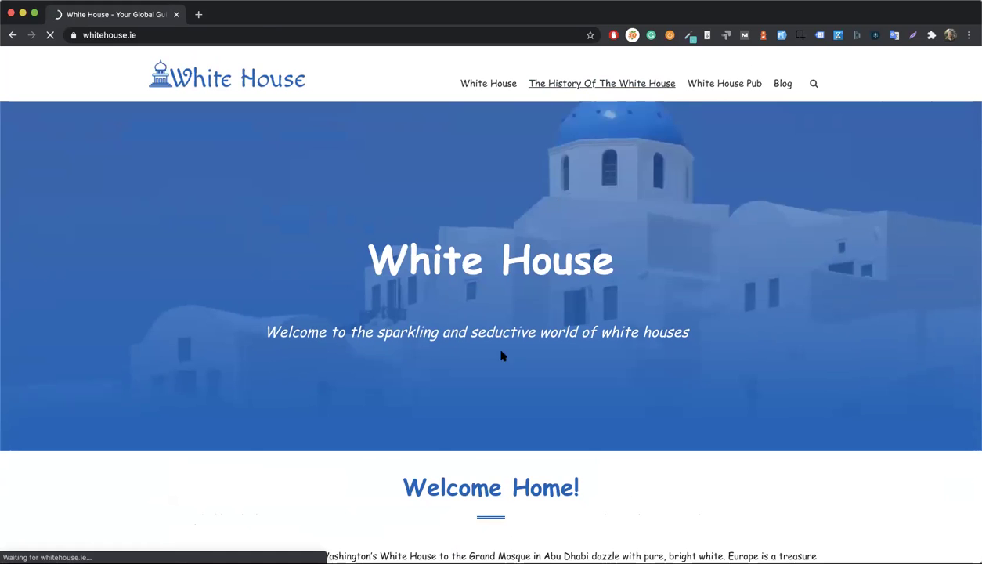
{"action": "scroll", "coordinate": [473, 452], "scroll_direction": "down", "scroll_amount": 5}
{"action": "scroll", "coordinate": [473, 452], "scroll_direction": "down", "scroll_amount": 15}
{"action": "scroll", "coordinate": [474, 447], "scroll_direction": "up", "scroll_amount": 2}
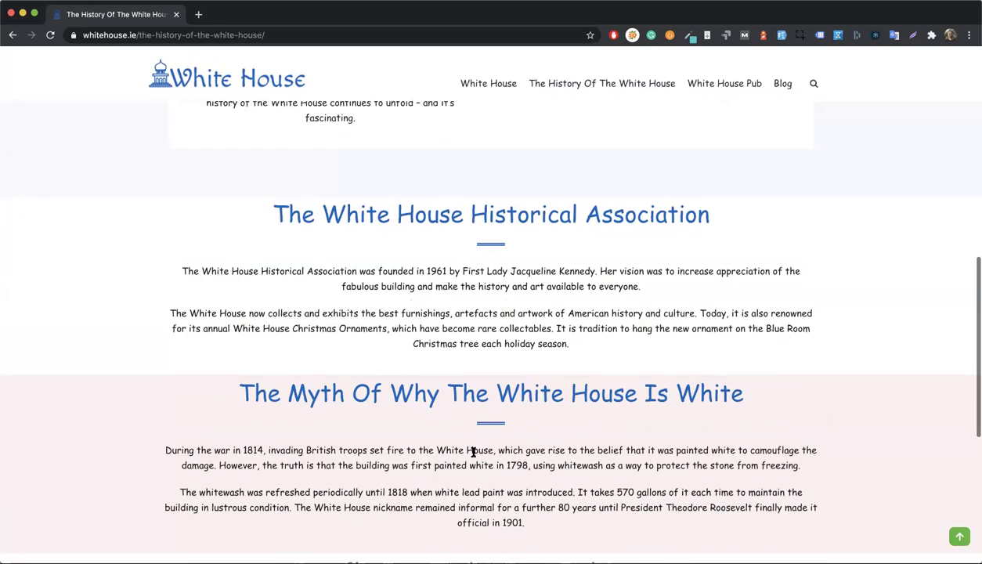
{"action": "scroll", "coordinate": [474, 447], "scroll_direction": "down", "scroll_amount": 1}
{"action": "left_click_drag", "start_coordinate": [505, 291], "coordinate": [182, 249]}
{"action": "left_click", "coordinate": [484, 357]}
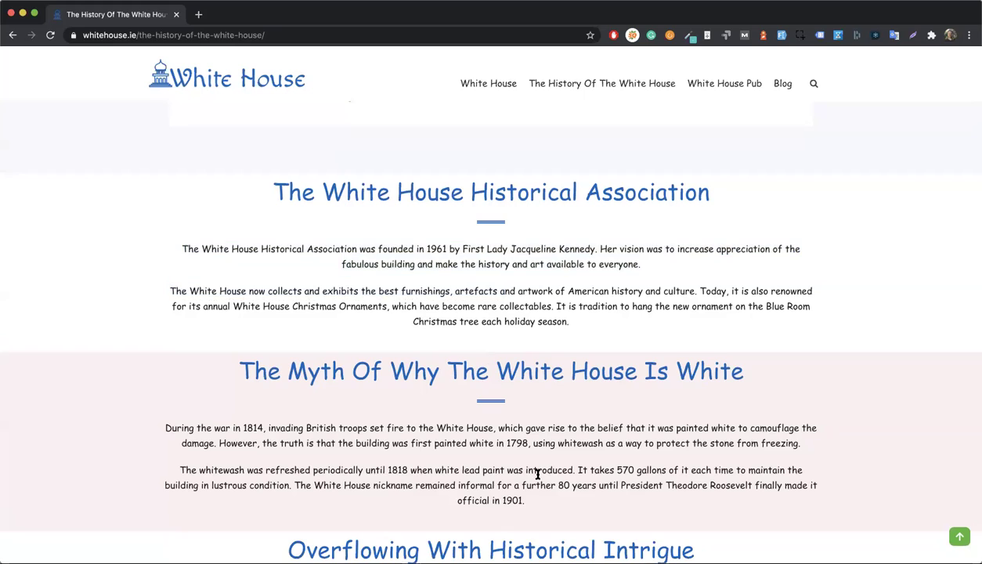
{"action": "scroll", "coordinate": [548, 473], "scroll_direction": "down", "scroll_amount": 4}
{"action": "left_click_drag", "start_coordinate": [429, 406], "coordinate": [504, 552]}
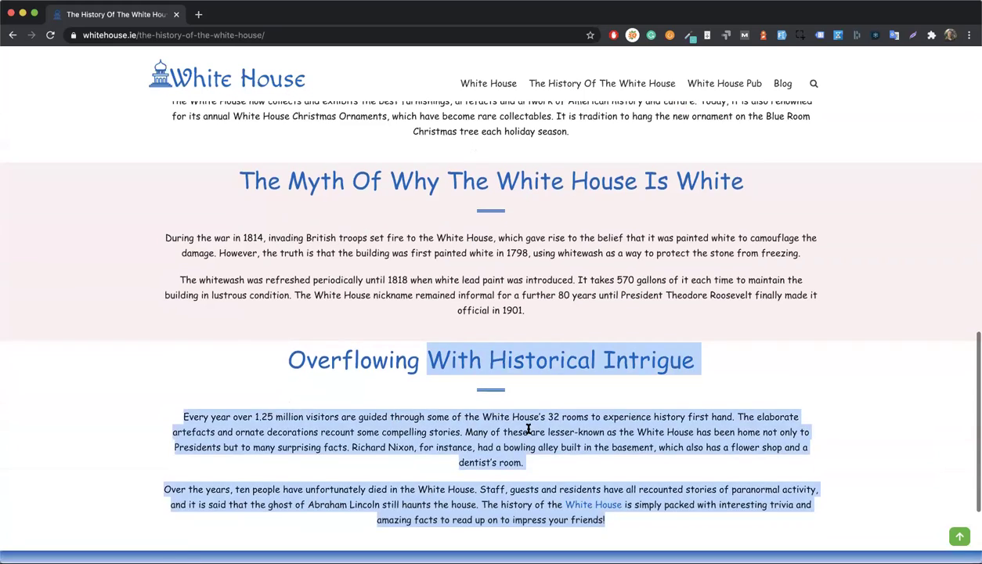
{"action": "scroll", "coordinate": [526, 432], "scroll_direction": "down", "scroll_amount": 2}
{"action": "left_click", "coordinate": [555, 467]}
Compare The Myth Of Why The White House Is White with its neighbouring sections and return to the history page's header
{"action": "scroll", "coordinate": [555, 466], "scroll_direction": "up", "scroll_amount": 2}
{"action": "scroll", "coordinate": [528, 426], "scroll_direction": "up", "scroll_amount": 3}
{"action": "left_click_drag", "start_coordinate": [217, 372], "coordinate": [468, 474]}
{"action": "left_click", "coordinate": [467, 474]}
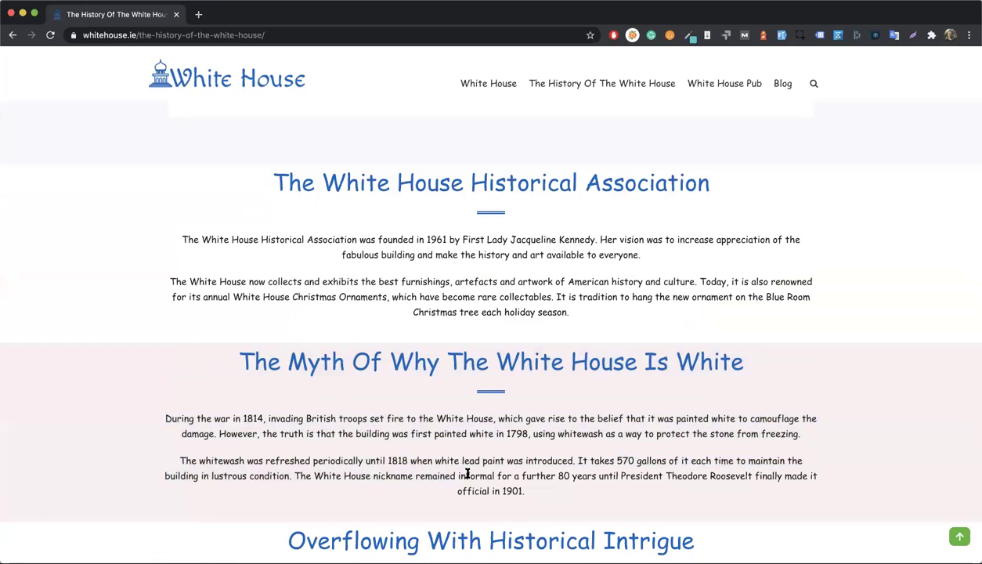
{"action": "scroll", "coordinate": [468, 474], "scroll_direction": "down", "scroll_amount": 5}
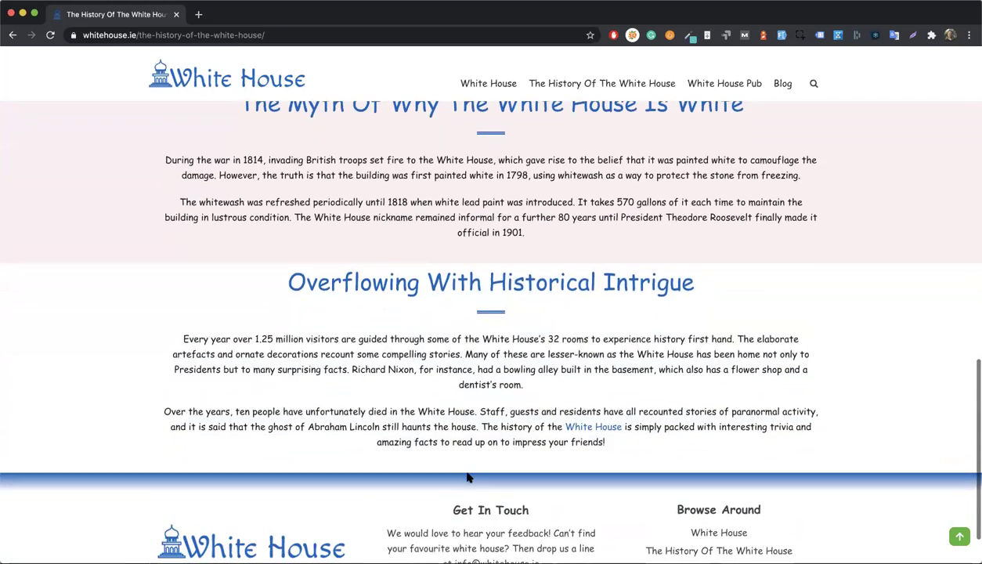
{"action": "scroll", "coordinate": [468, 475], "scroll_direction": "up", "scroll_amount": 6}
{"action": "scroll", "coordinate": [468, 473], "scroll_direction": "down", "scroll_amount": 8}
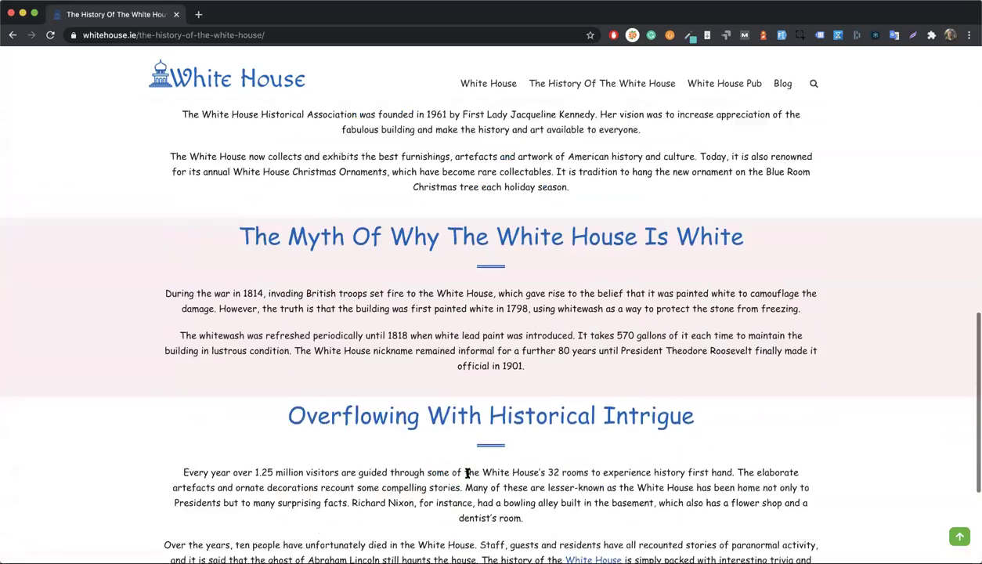
{"action": "scroll", "coordinate": [468, 535], "scroll_direction": "up", "scroll_amount": 5}
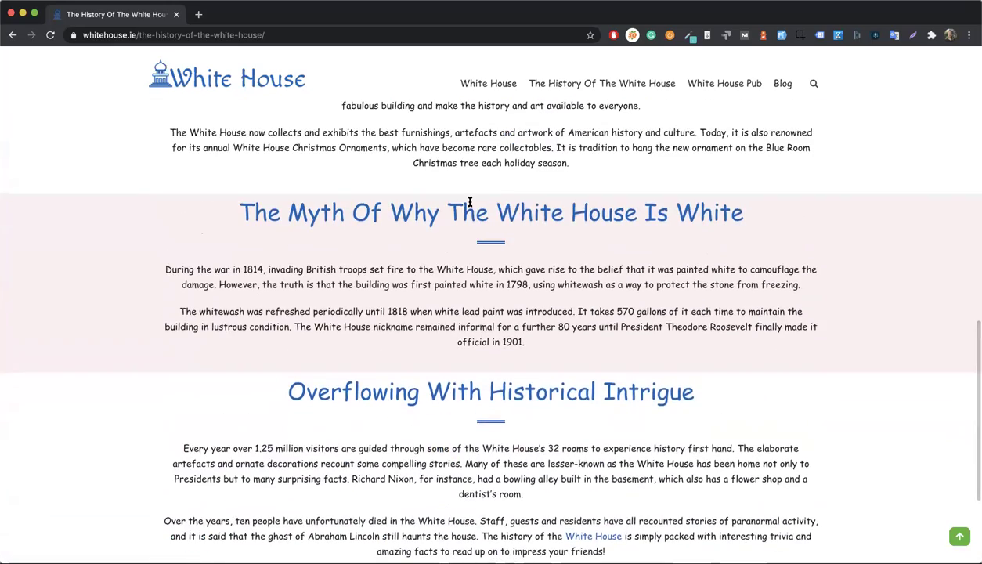
{"action": "scroll", "coordinate": [469, 202], "scroll_direction": "up", "scroll_amount": 5}
{"action": "scroll", "coordinate": [469, 201], "scroll_direction": "up", "scroll_amount": 11}
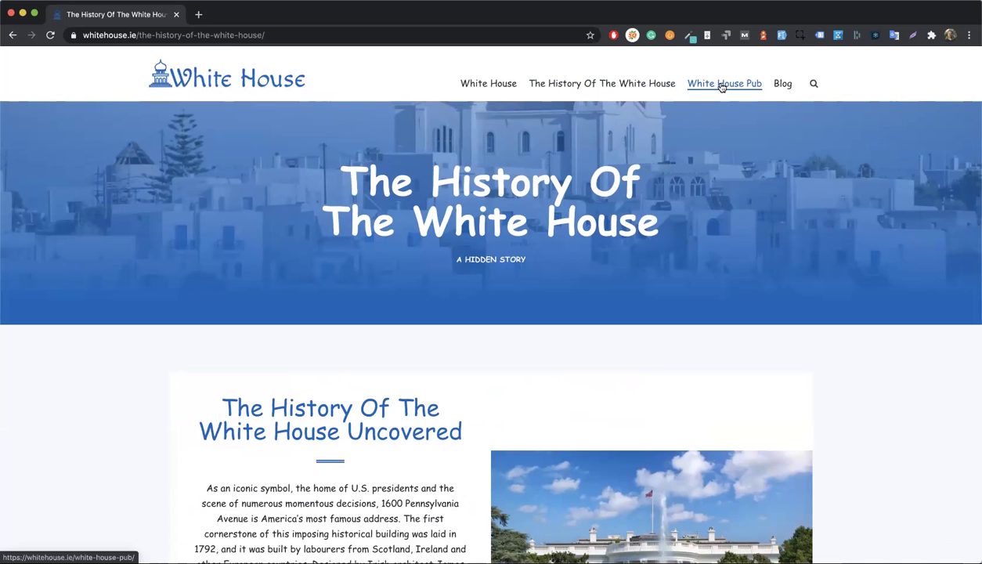
Open the White House Pub page, look over its pub menu and Irish landscape sections, and return to its header
{"action": "left_click", "coordinate": [722, 86]}
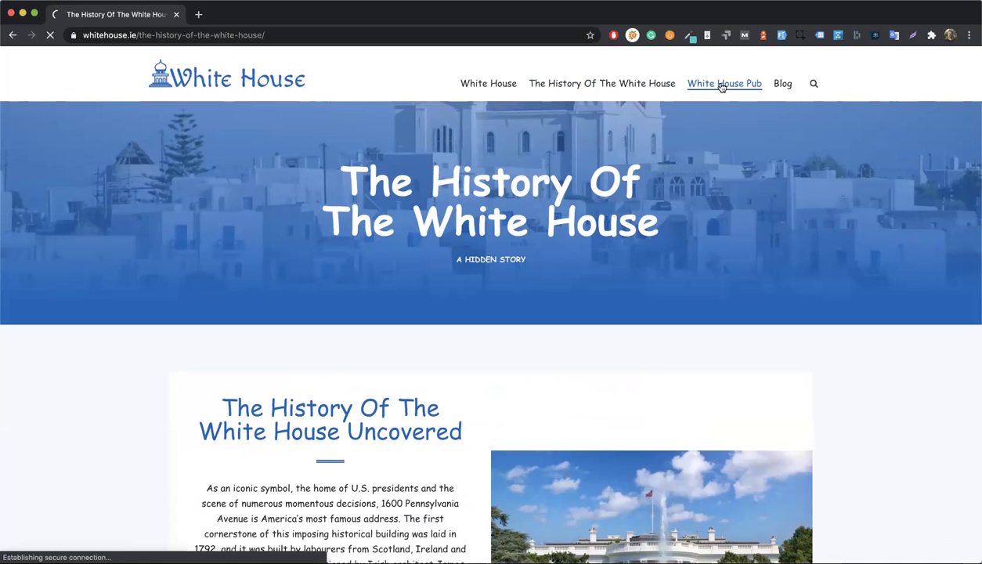
{"action": "scroll", "coordinate": [532, 286], "scroll_direction": "down", "scroll_amount": 10}
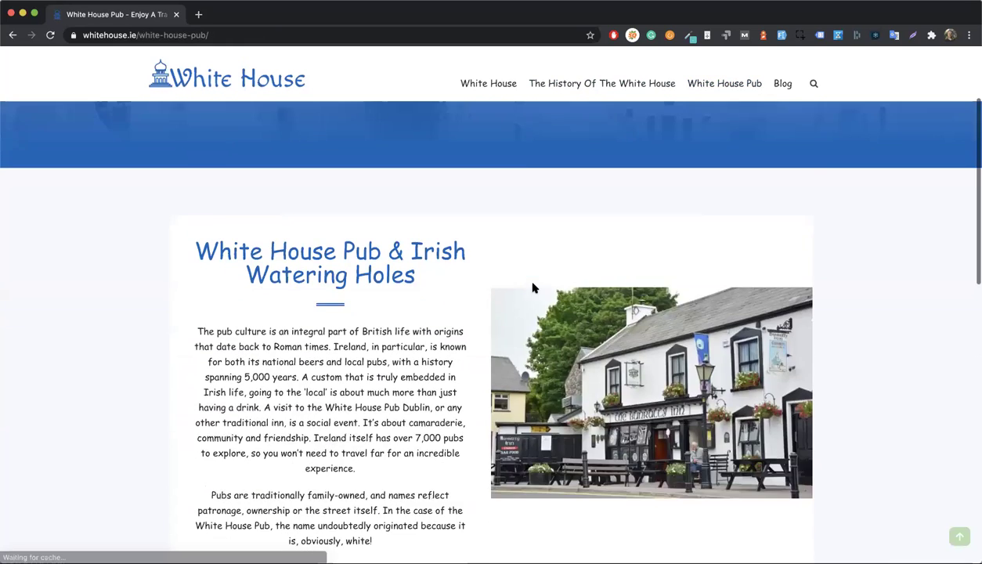
{"action": "scroll", "coordinate": [497, 249], "scroll_direction": "up", "scroll_amount": 4}
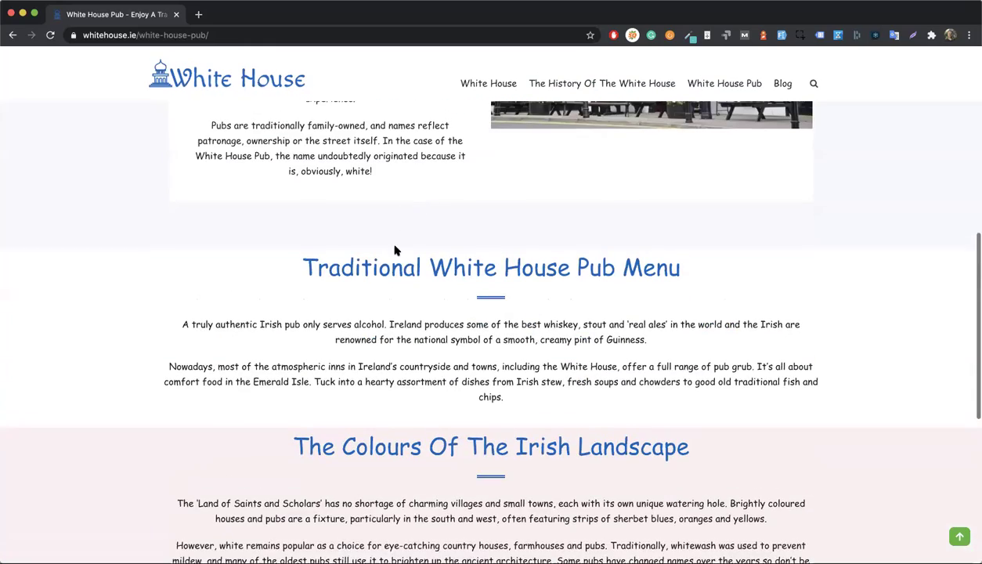
{"action": "scroll", "coordinate": [404, 368], "scroll_direction": "down", "scroll_amount": 3}
{"action": "scroll", "coordinate": [430, 443], "scroll_direction": "up", "scroll_amount": 15}
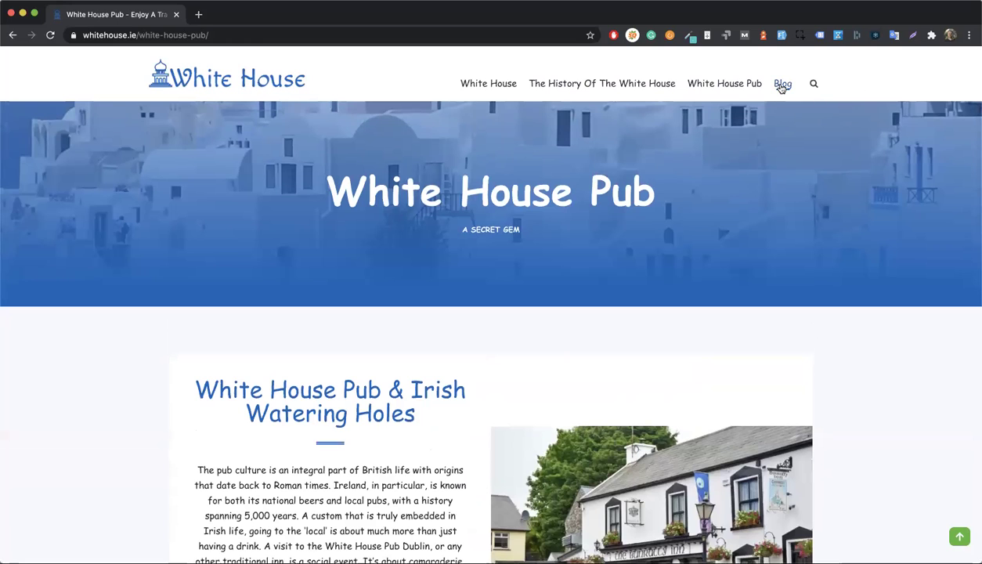
Open the Mini White House post from the Blog, look through it to the tags, and return to the home page
{"action": "left_click", "coordinate": [783, 84]}
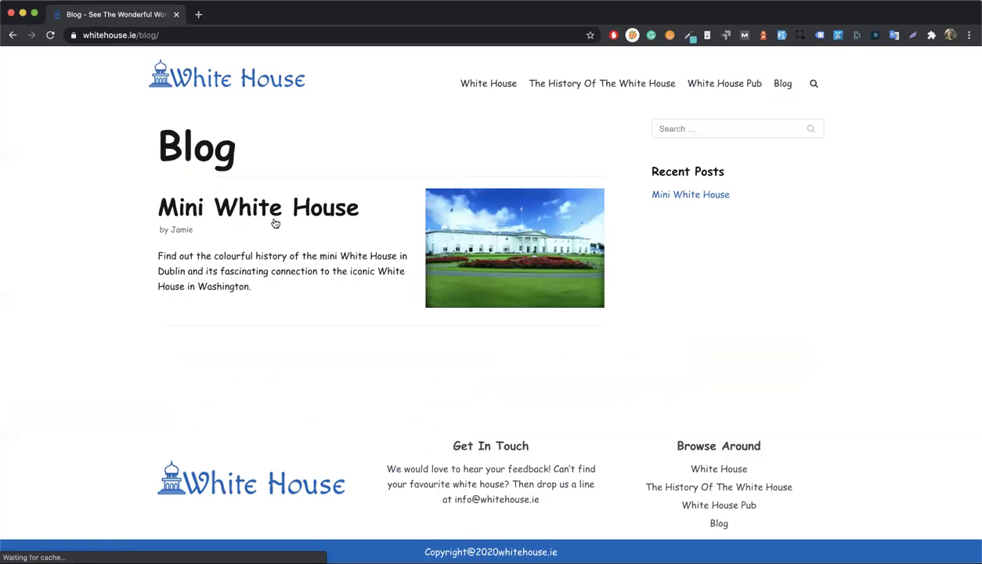
{"action": "left_click", "coordinate": [268, 216]}
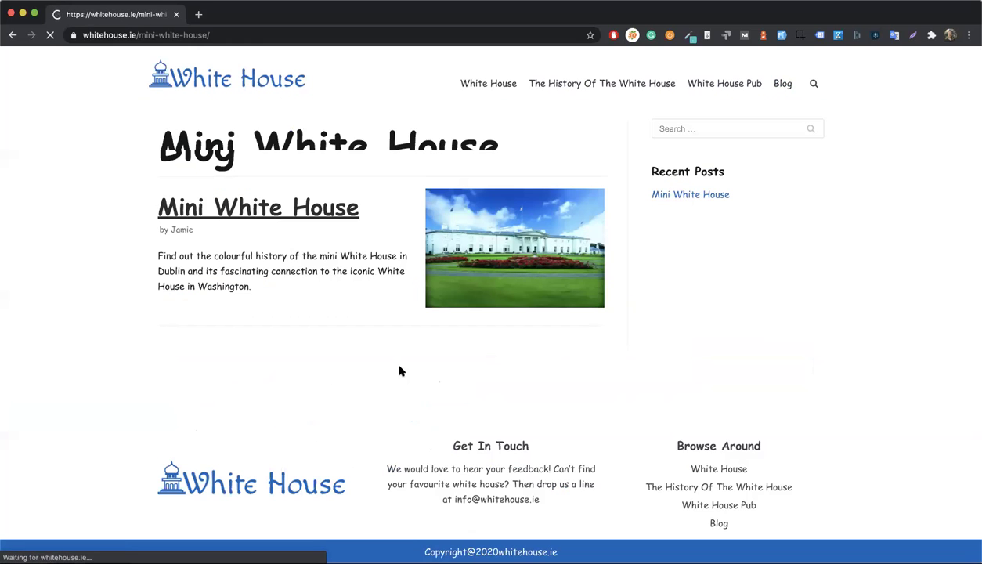
{"action": "scroll", "coordinate": [400, 370], "scroll_direction": "down", "scroll_amount": 15}
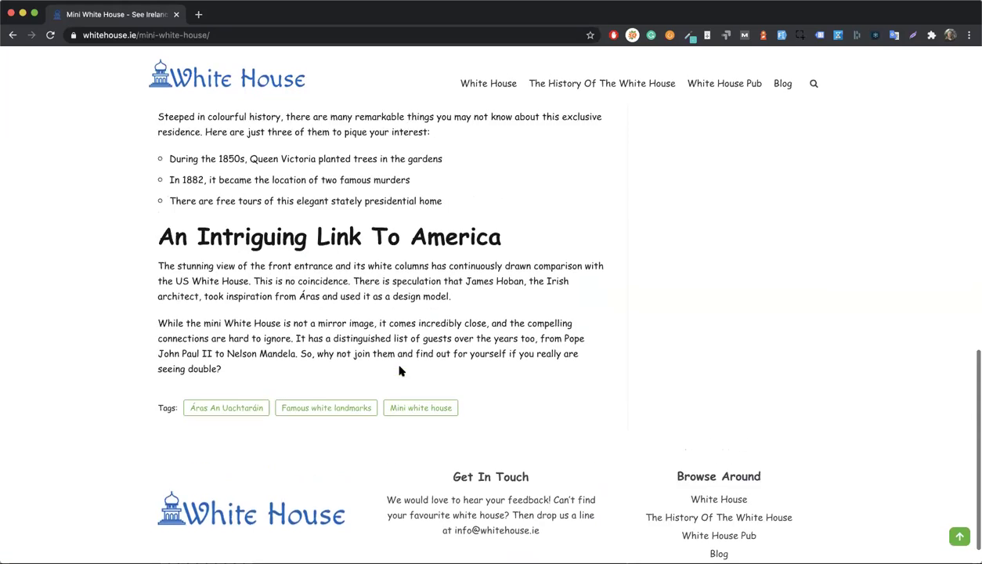
{"action": "key", "text": "super+r"}
{"action": "left_click", "coordinate": [492, 224]}
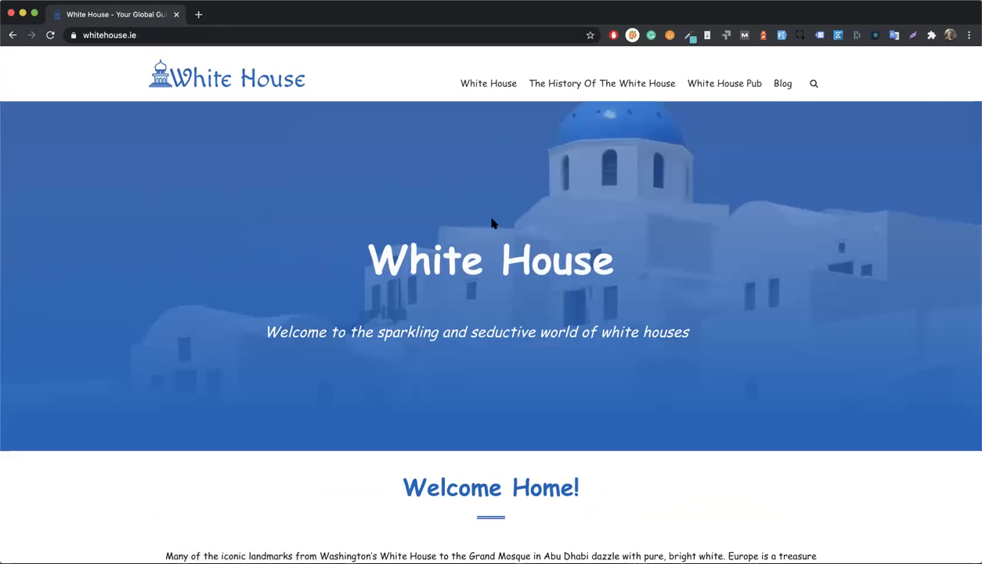